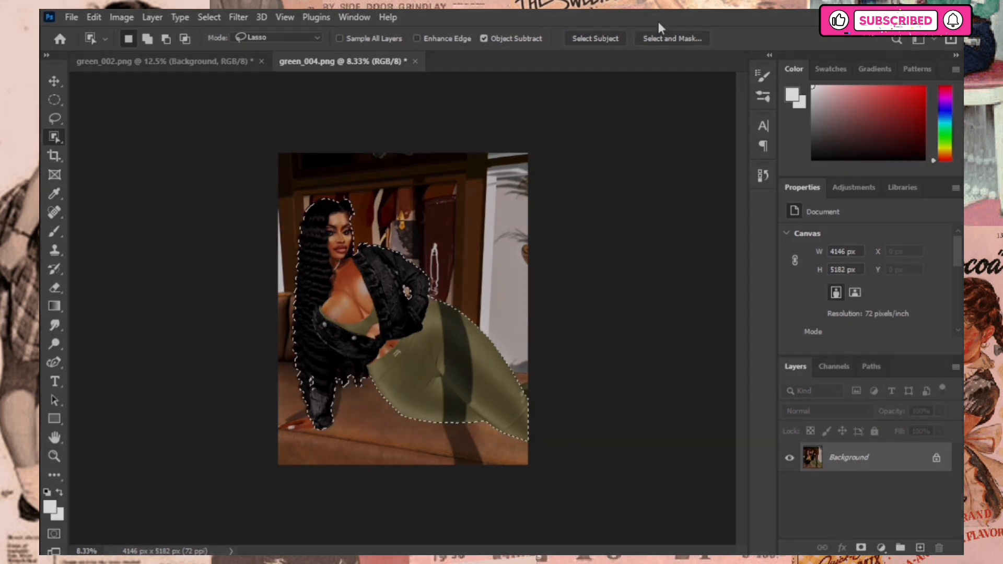
Step: Output the selected woman to a new layer with a layer mask and make the Background layer visible again
left_click(672, 38)
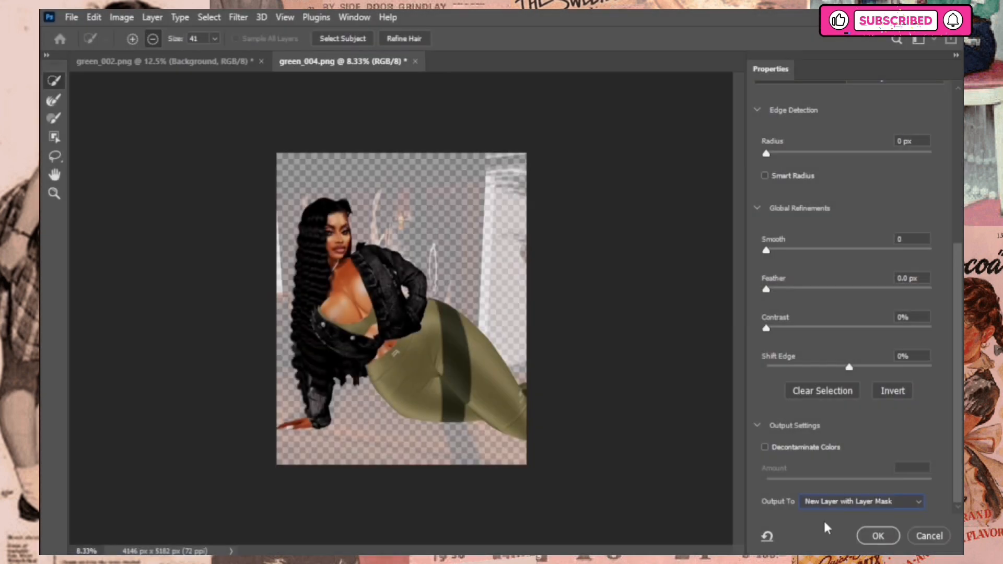
left_click(874, 533)
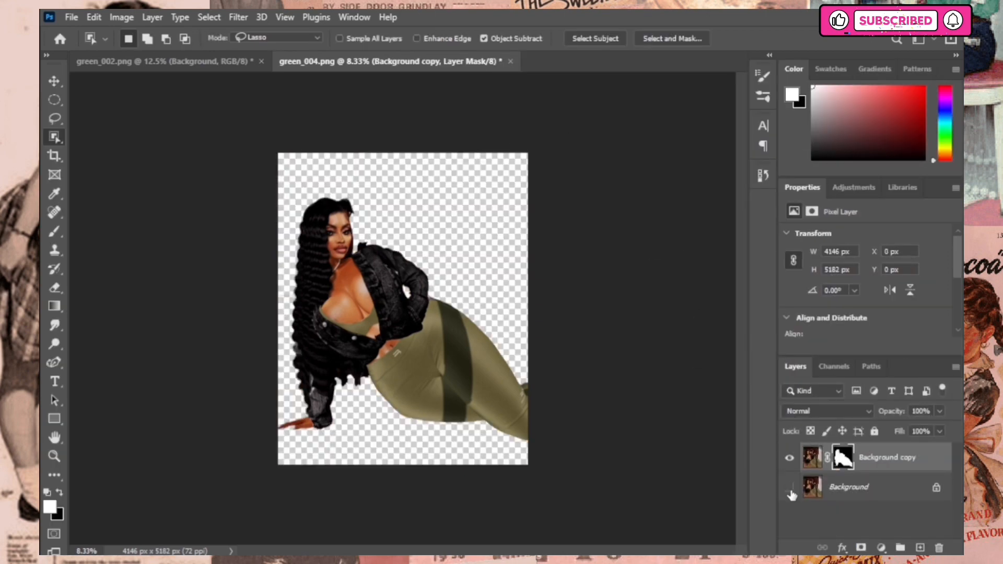
left_click(789, 488)
Step: Apply a Gaussian Blur with a radius of 9.8 pixels to the Background layer of green_002.png
left_click(159, 62)
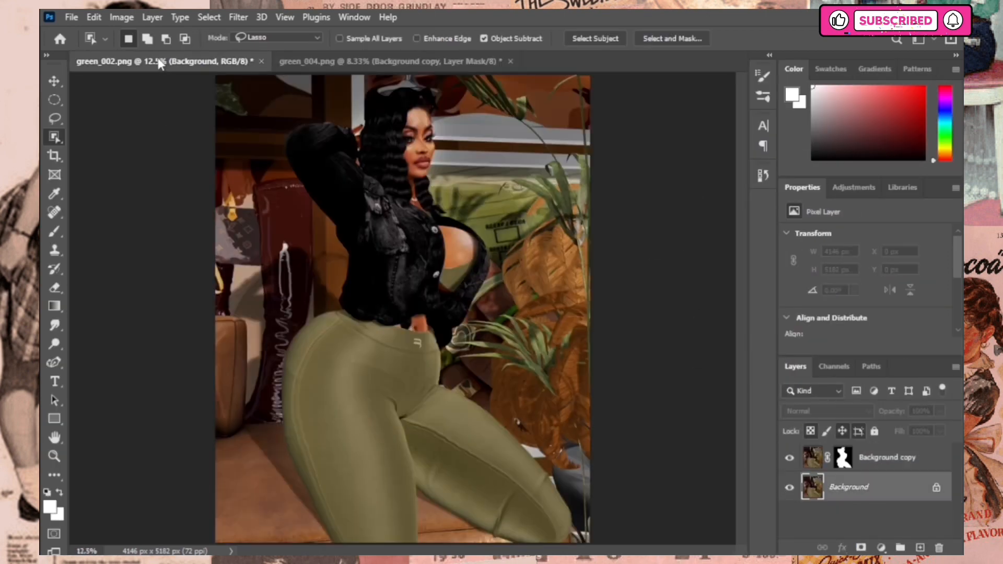
left_click(239, 17)
mouse_move(256, 208)
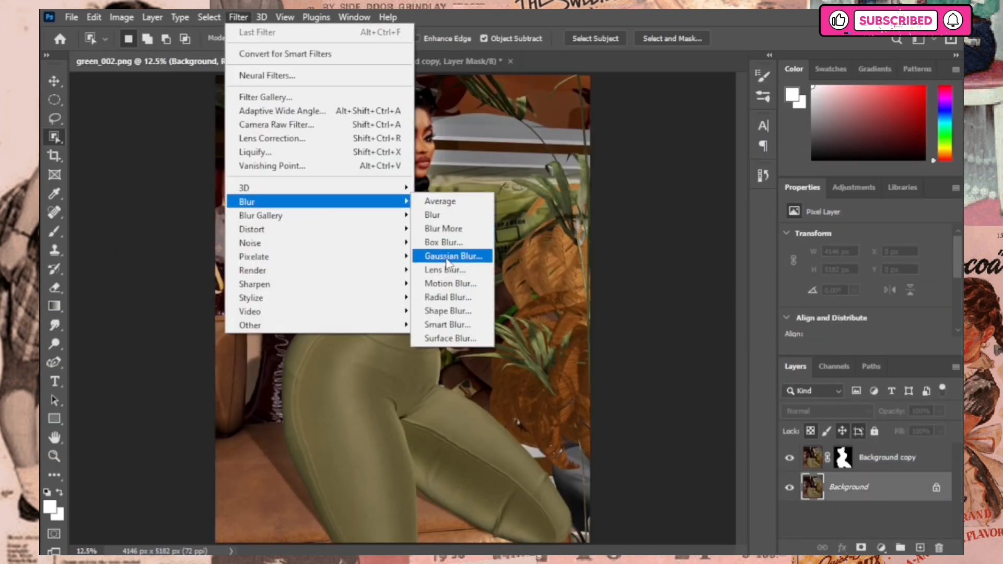
left_click(451, 256)
left_click_drag(749, 282, 756, 284)
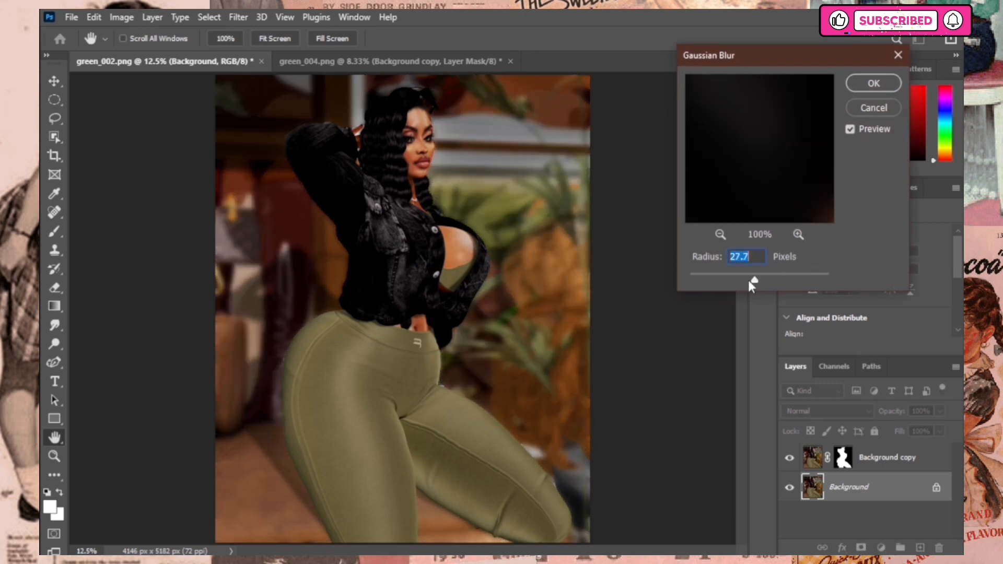
left_click(850, 128)
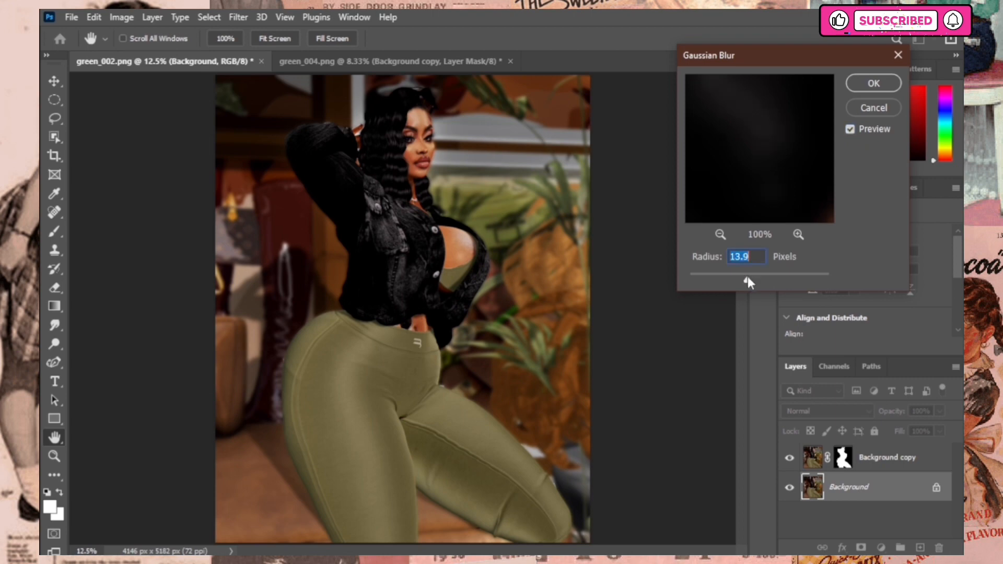
left_click_drag(731, 271, 745, 275)
left_click(850, 129)
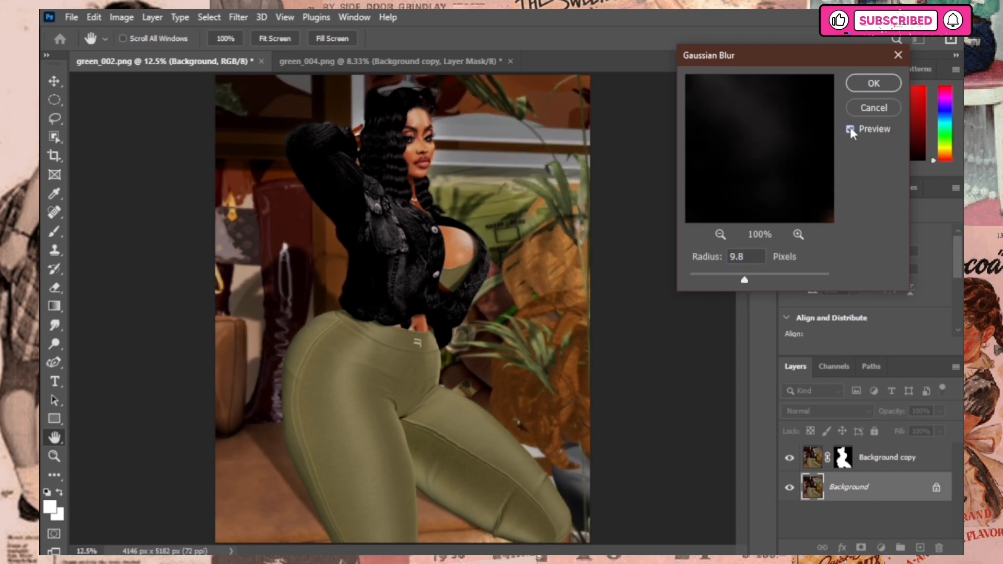
left_click(873, 85)
key("w")
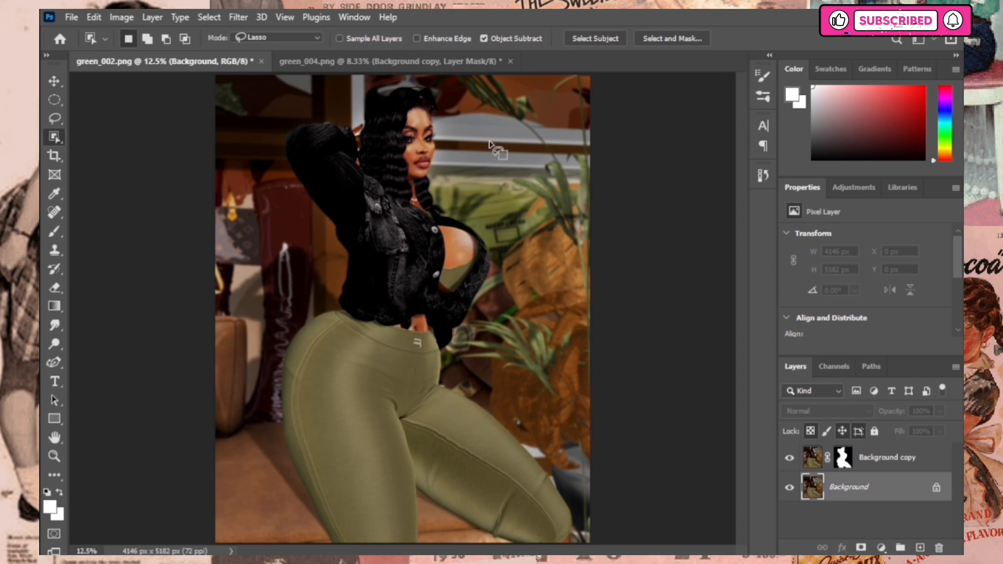
Step: Apply the same Gaussian Blur to the Background layer of green_004.png
left_click(417, 62)
left_click(849, 487)
left_click(238, 17)
mouse_move(250, 201)
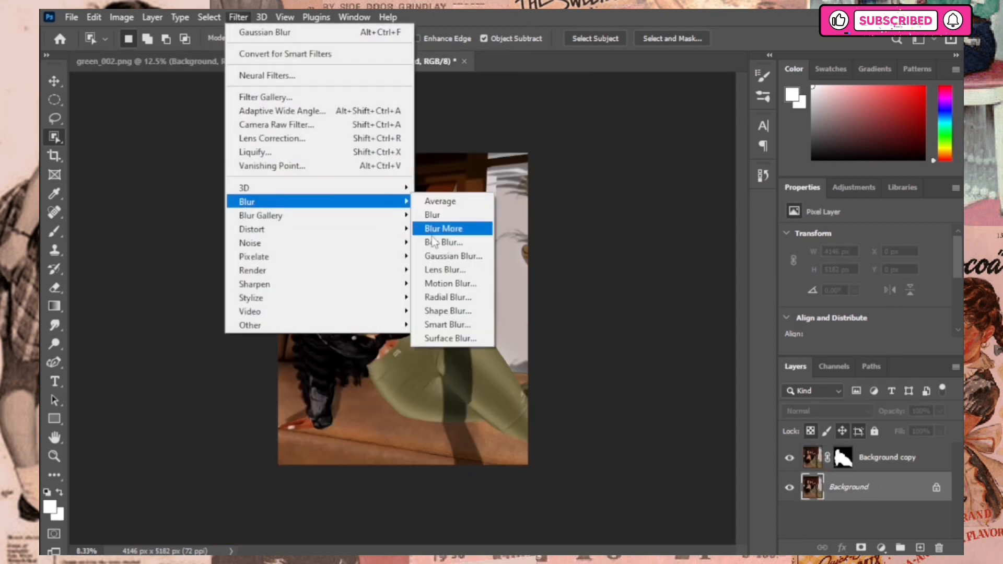
left_click(447, 256)
left_click(878, 86)
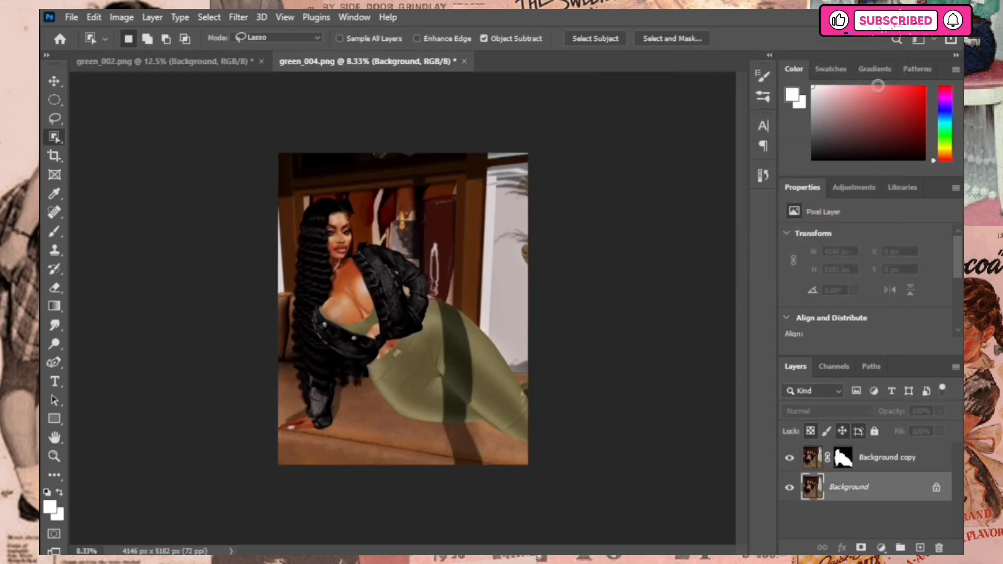
Step: Darken the Background layer of green_002.png slightly with Curves, moving the RGB midpoint to input 134 and output 122
left_click(224, 61)
left_click(121, 17)
mouse_move(157, 54)
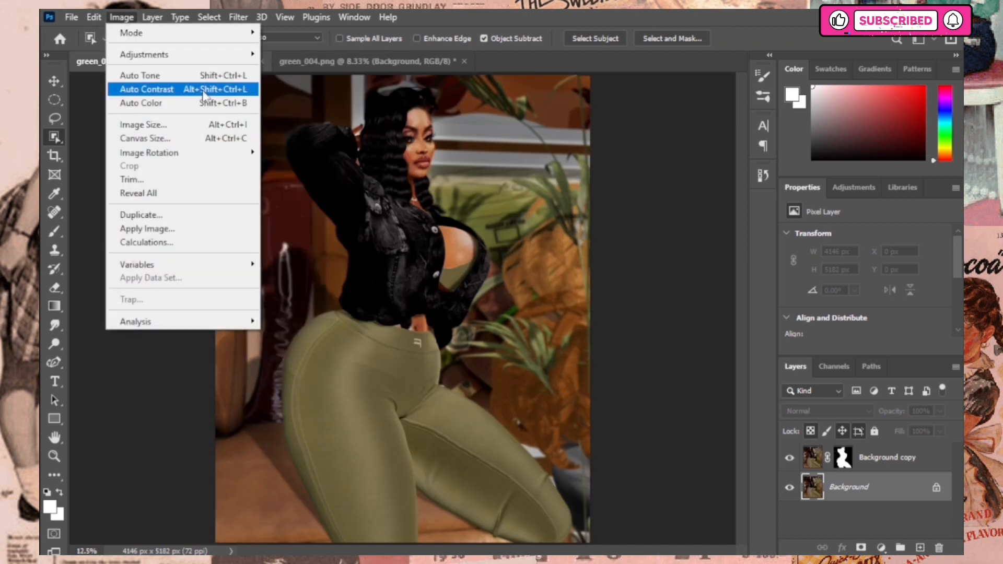
left_click(313, 81)
left_click_drag(506, 72, 767, 98)
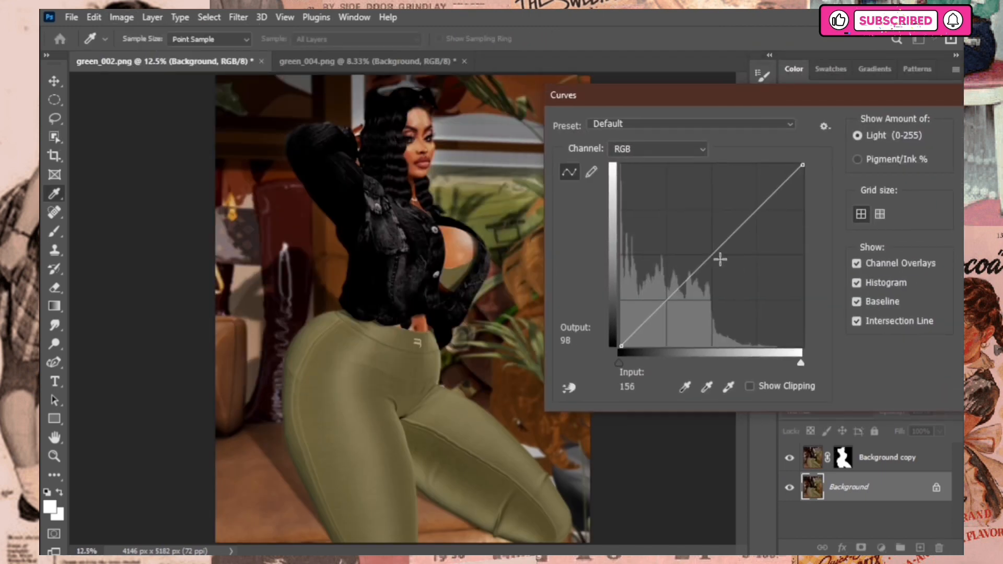
left_click(712, 254)
left_click_drag(712, 254, 716, 259)
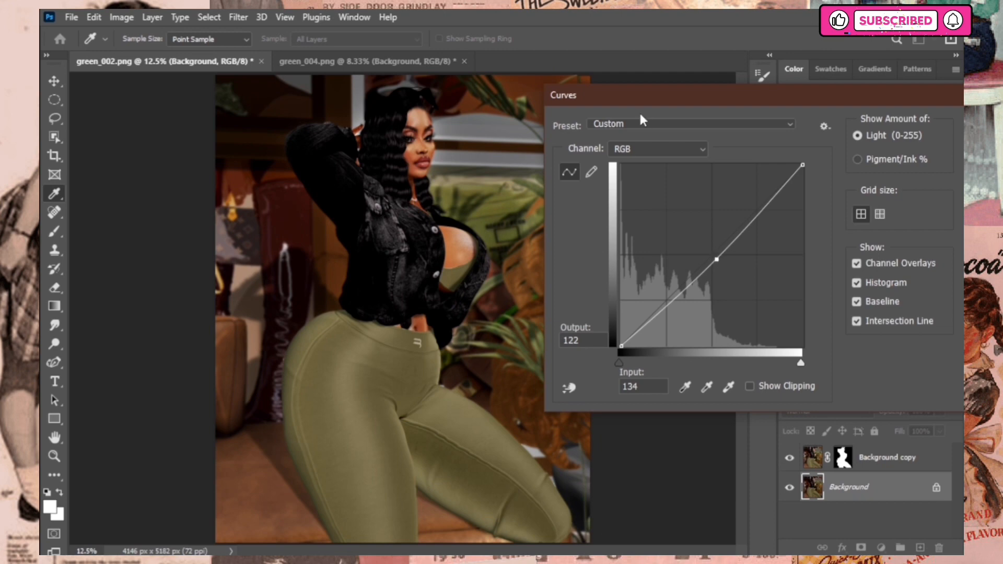
left_click_drag(627, 117, 535, 88)
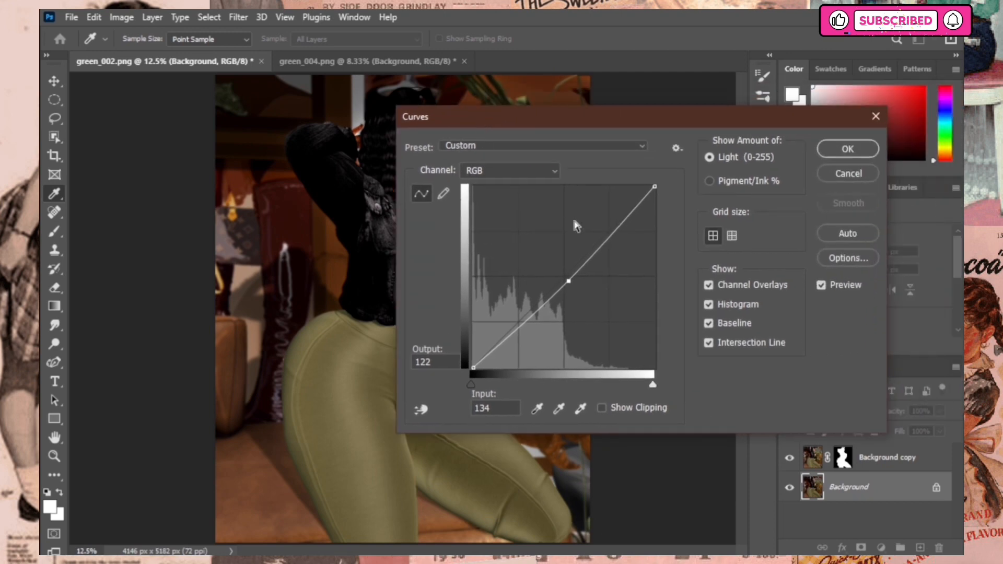
left_click(847, 148)
left_click(790, 487)
left_click(789, 487)
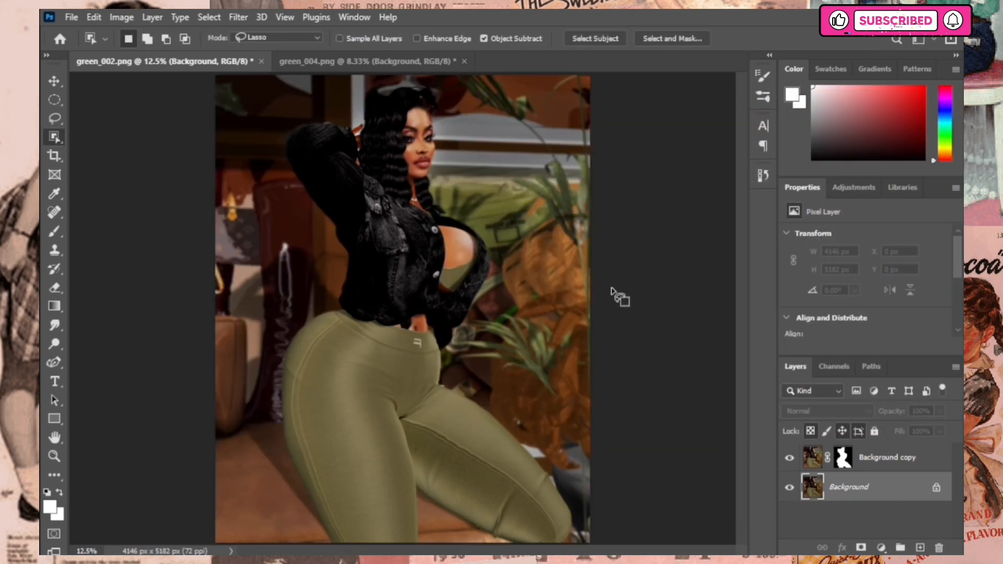
Step: Add a new empty layer above the Background copy layer in green_002.png
left_click(303, 60)
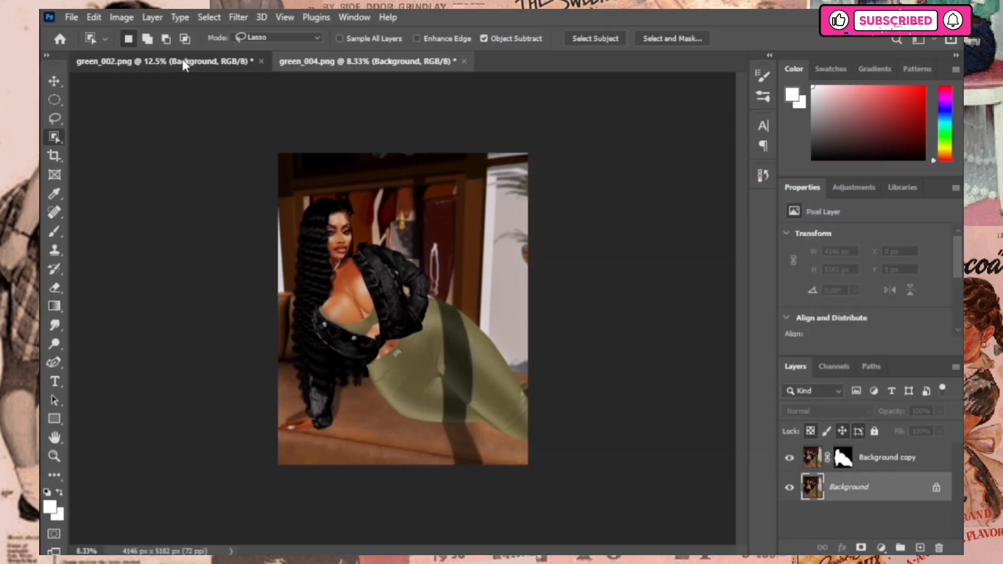
left_click(184, 63)
left_click(881, 460)
left_click(920, 548)
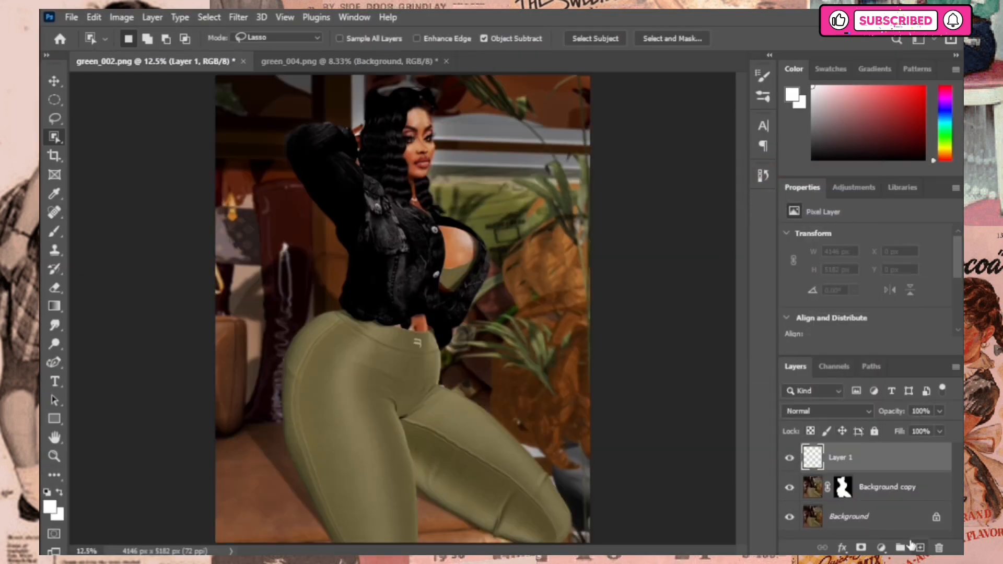
Step: Choose Pixelstains Skin Brush 01 from the Pixelstains Skin Brushes set for the Brush tool
left_click(53, 231)
left_click(144, 41)
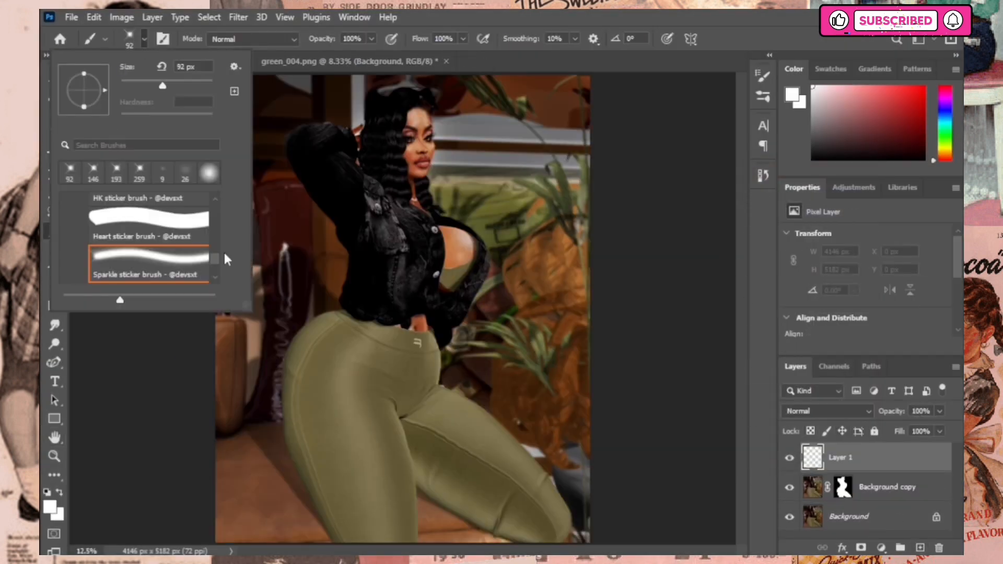
scroll(213, 236, "up", 3)
scroll(214, 235, "up", 5)
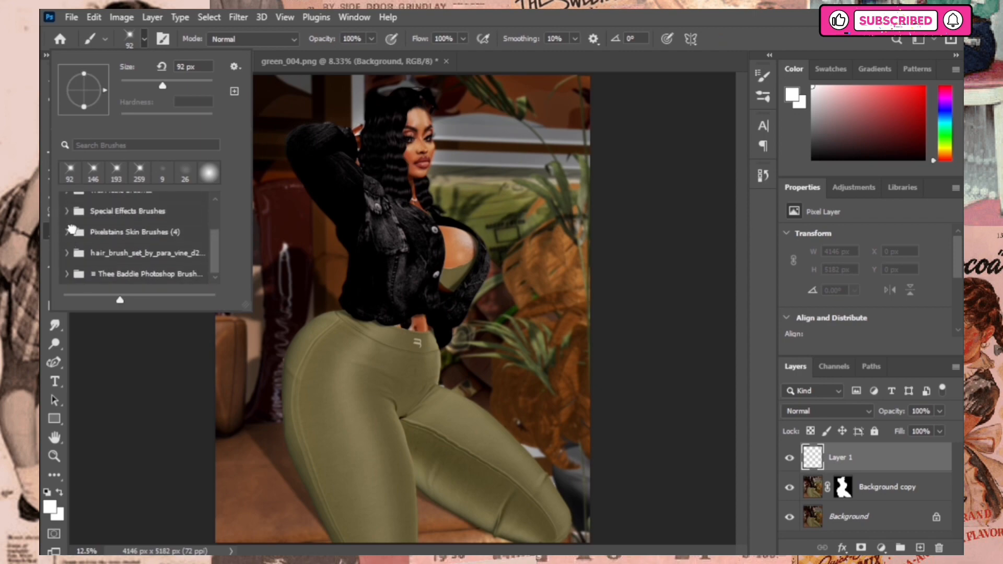
left_click(68, 231)
left_click(97, 263)
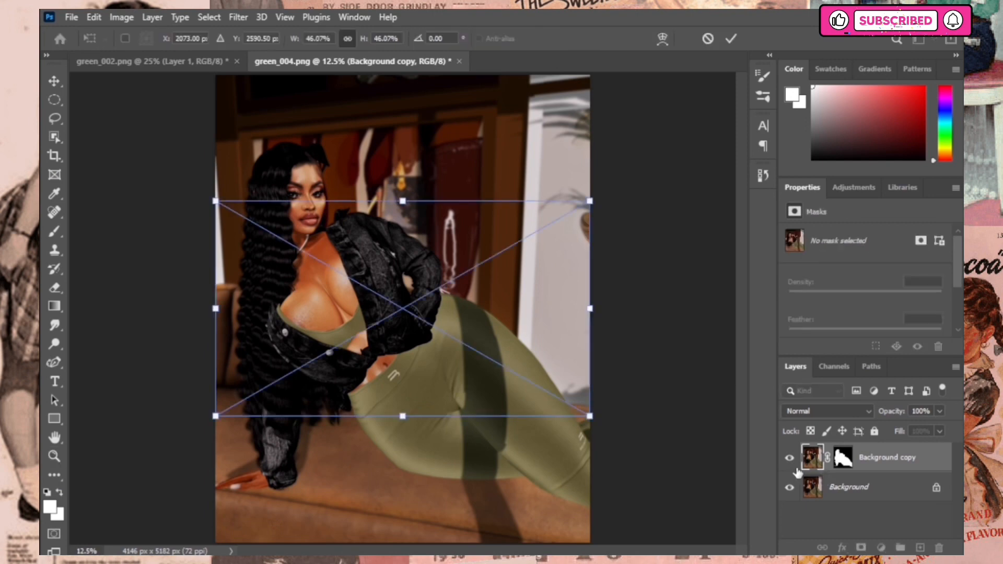
Step: Commit the placed green_004 image at 46.07% scale and show only that layer
key("Return")
left_click(790, 458, "alt")
left_click(789, 458, "alt")
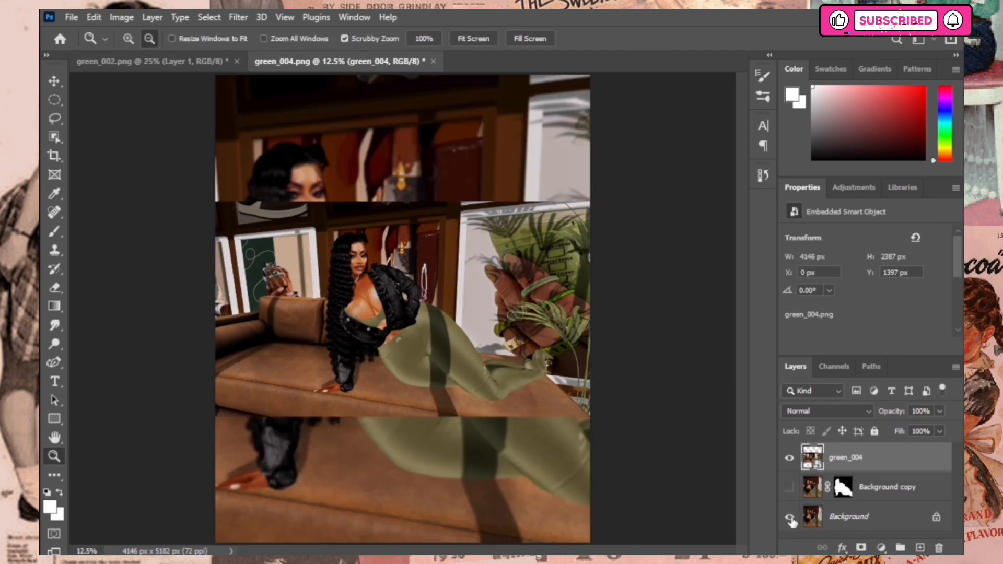
left_click(790, 458, "alt")
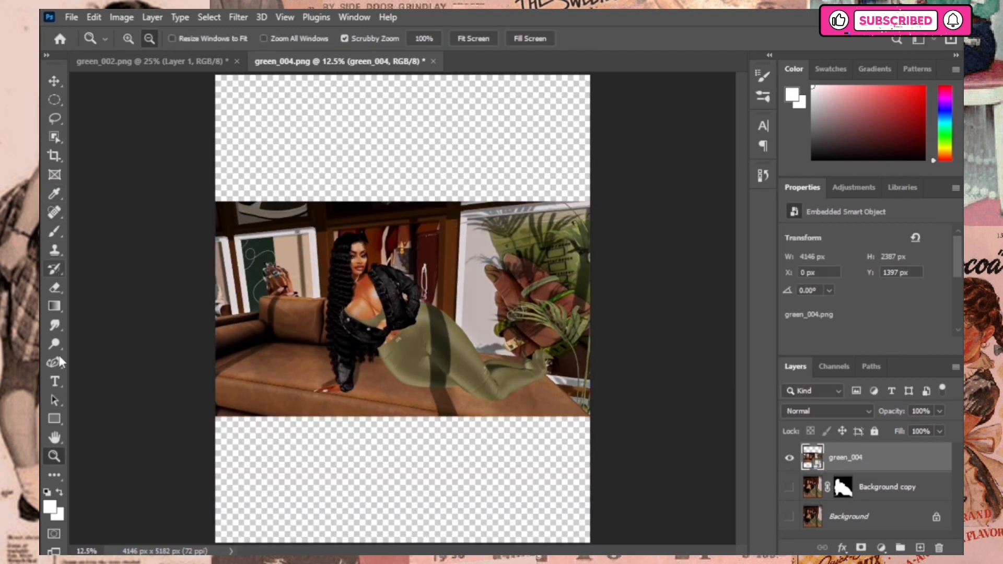
Step: Rasterize the placed green_004 layer so it can be edited with the Eraser tool
left_click(55, 285)
left_click(144, 40)
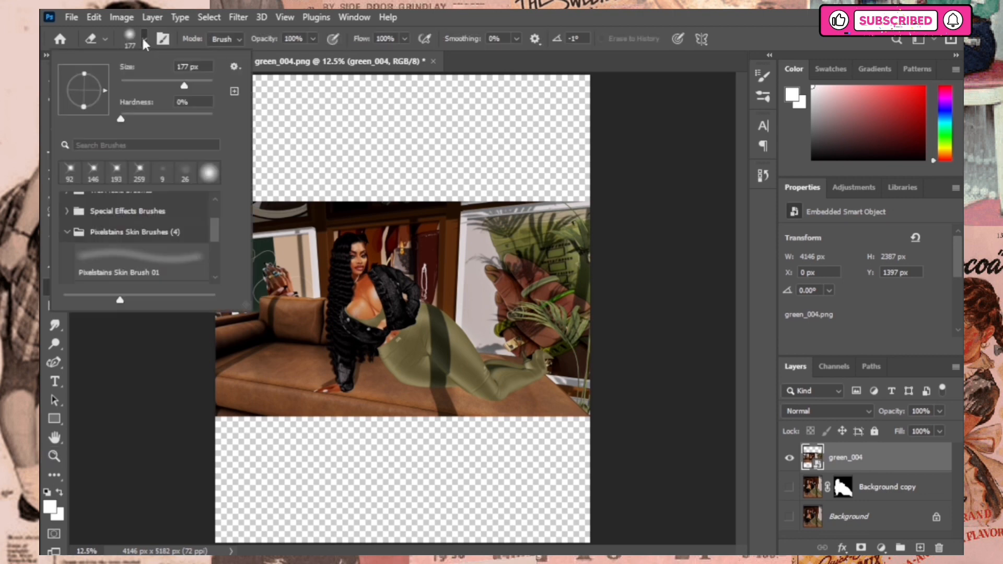
left_click(272, 236)
key("Return")
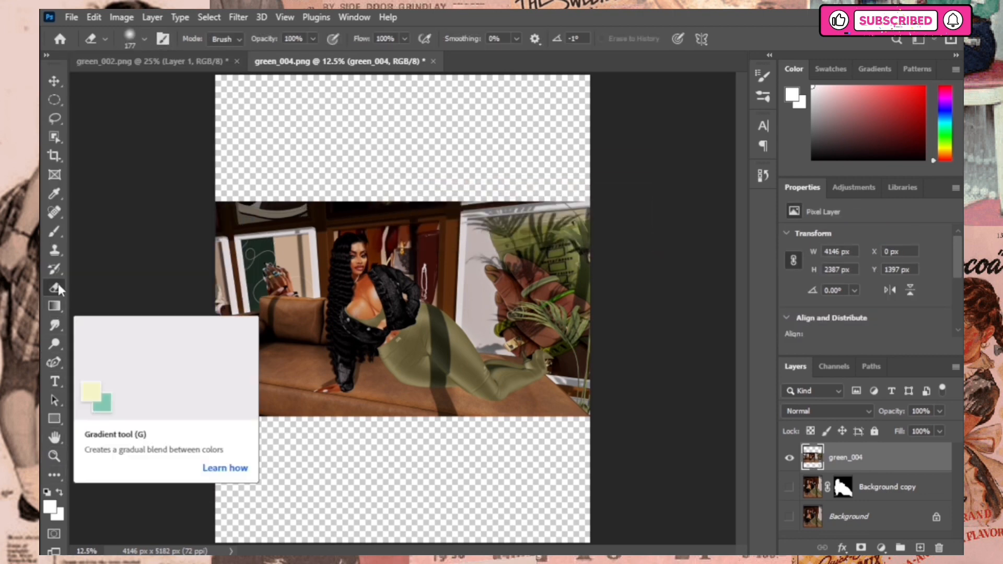
Step: Erase the scene around the woman's head, hair and torso with a 448 px eraser
left_click(144, 39)
type("448")
key("Return")
mouse_move(304, 220)
left_mouse_down()
mouse_move(258, 161)
mouse_move(202, 235)
mouse_move(298, 117)
mouse_move(248, 203)
mouse_move(294, 174)
mouse_move(319, 184)
mouse_move(230, 303)
mouse_move(211, 301)
mouse_move(188, 460)
mouse_move(207, 430)
mouse_move(205, 227)
mouse_move(260, 254)
mouse_move(264, 436)
mouse_move(275, 444)
mouse_move(298, 208)
left_mouse_up()
mouse_move(559, 184)
left_mouse_down()
mouse_move(583, 321)
mouse_move(545, 216)
mouse_move(573, 442)
mouse_move(574, 184)
mouse_move(519, 97)
mouse_move(496, 316)
mouse_move(485, 368)
mouse_move(466, 388)
mouse_move(478, 485)
mouse_move(458, 243)
mouse_move(436, 420)
mouse_move(413, 475)
mouse_move(420, 352)
mouse_move(376, 415)
mouse_move(432, 180)
mouse_move(407, 341)
mouse_move(413, 266)
mouse_move(427, 323)
mouse_move(398, 413)
left_mouse_up()
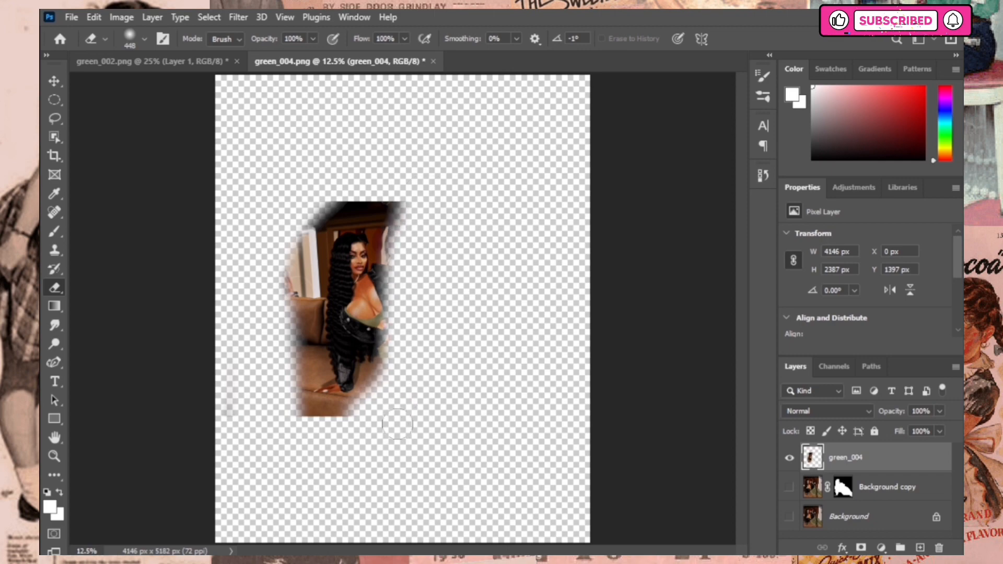
Step: Trace the edge of the hair beside the face from the hairline down to the cheek with the Curvature Pen tool
left_click(55, 456)
left_click_drag(357, 226, 742, 269)
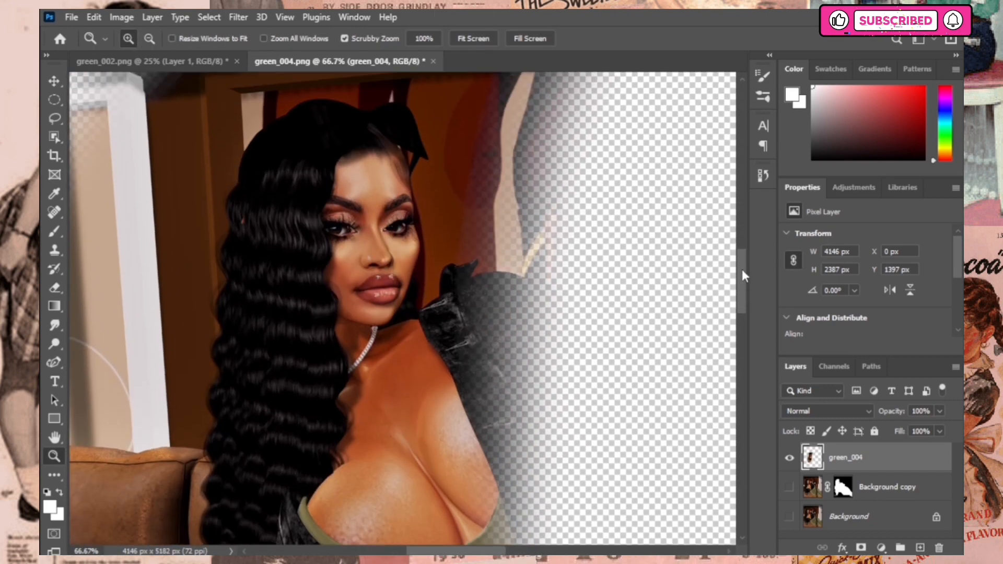
left_click(56, 362)
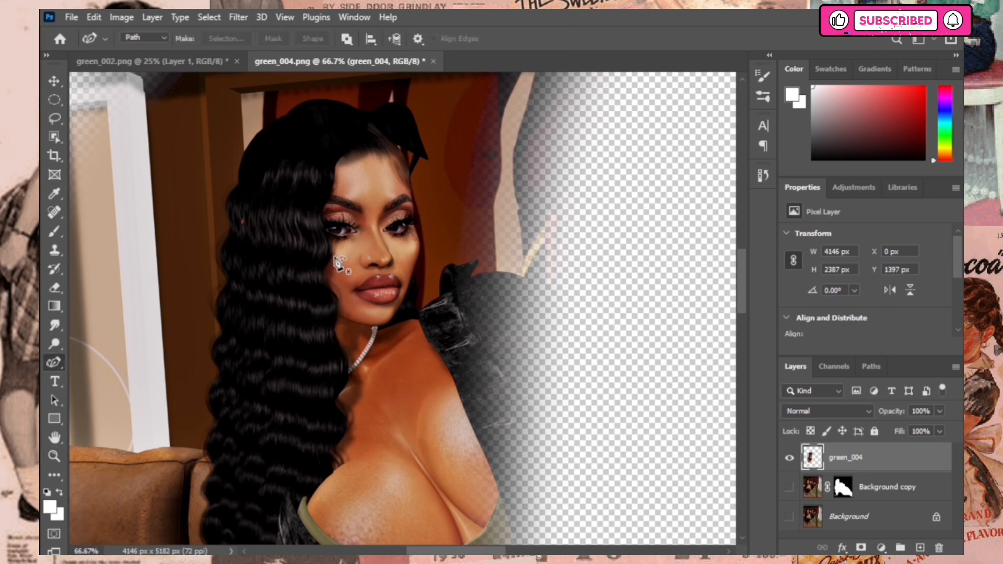
left_click(327, 141)
left_click(330, 173)
left_click(325, 204)
left_click(320, 216)
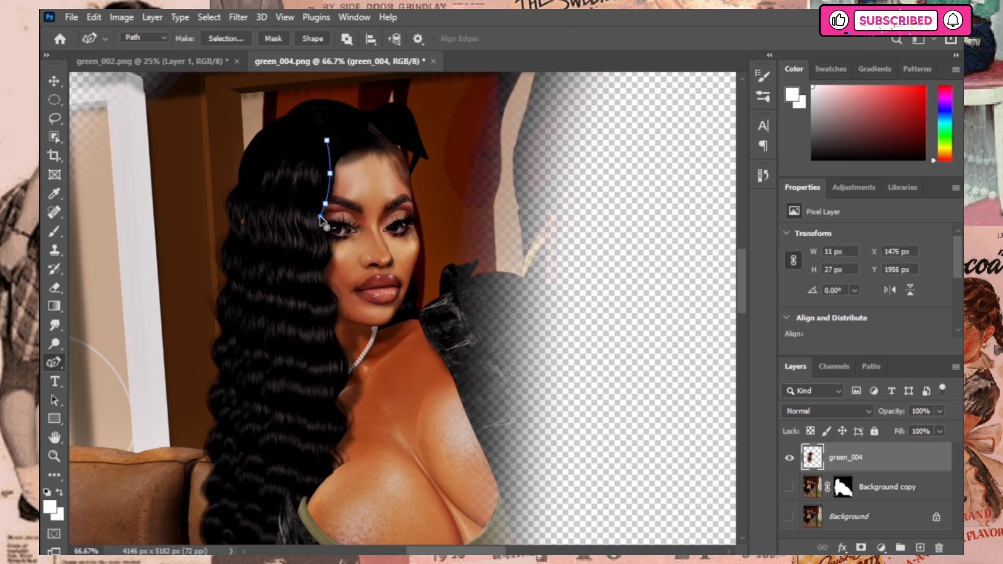
left_click(331, 258)
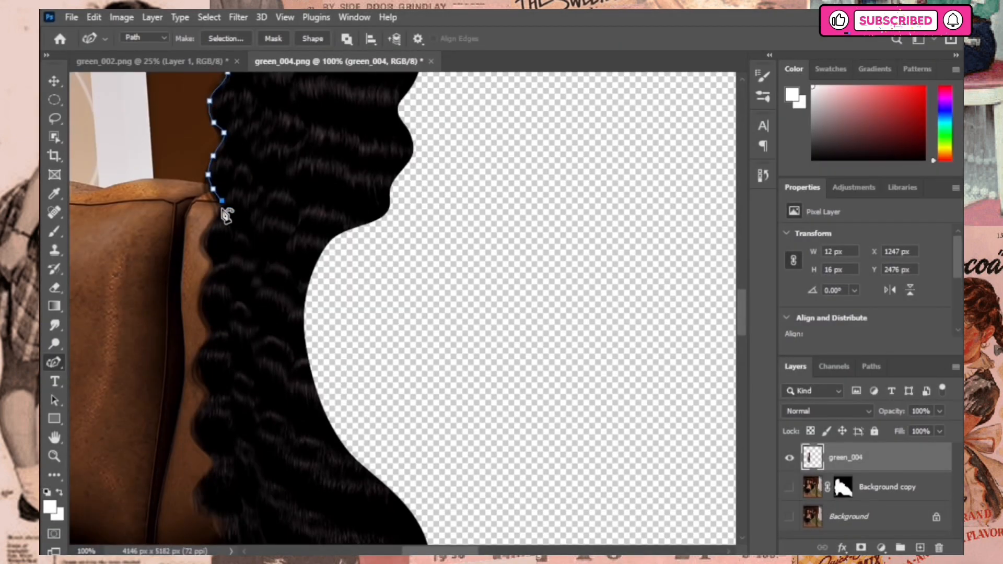
Step: Continue the path down the wavy outer edge of the hair, alongside the leather cushion
left_click(222, 208)
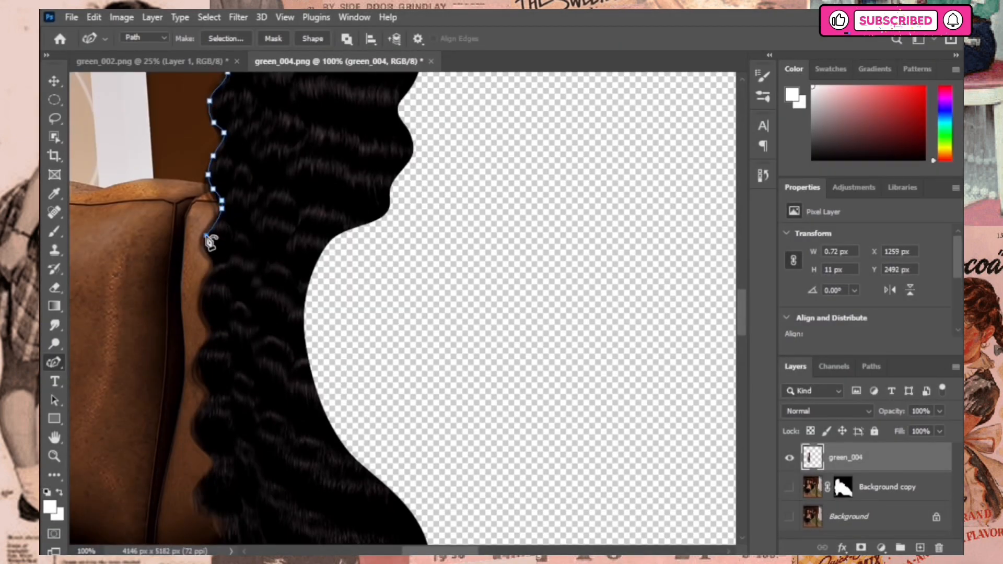
left_click(206, 235)
left_click(209, 251)
left_click(214, 260)
left_click(206, 286)
left_click(200, 309)
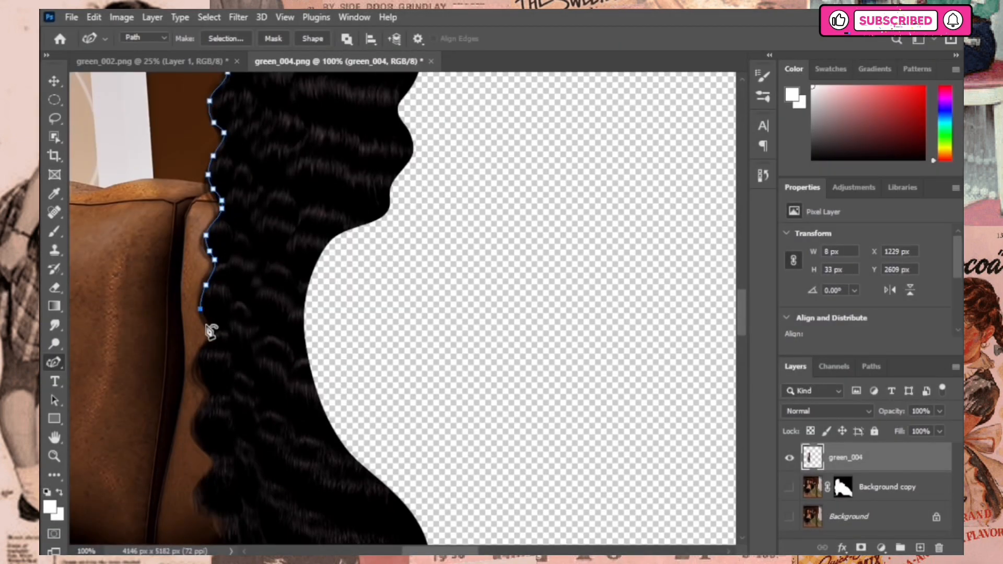
left_click(195, 361)
left_click(203, 381)
left_click(211, 392)
left_click(193, 412)
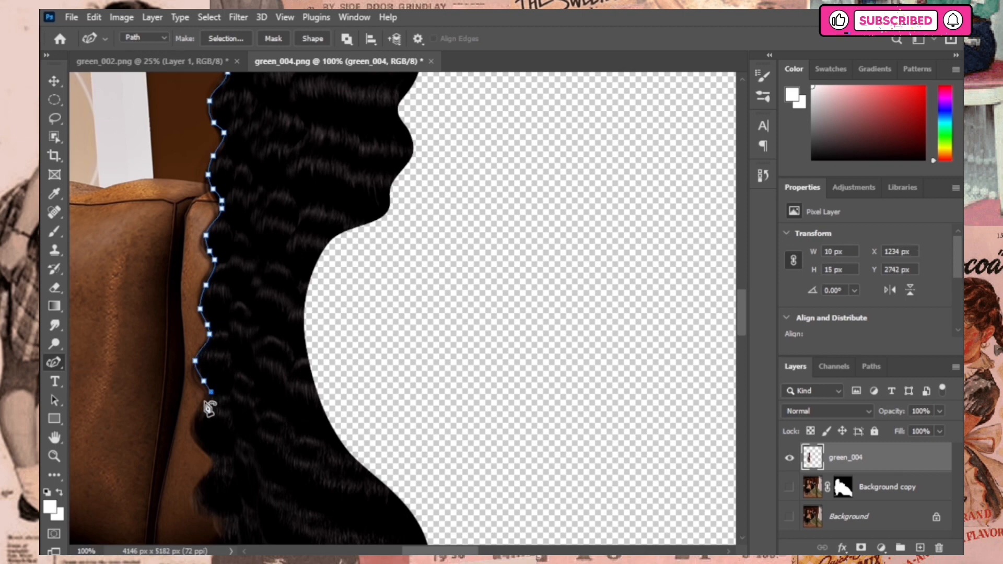
left_click(193, 437)
left_click(224, 465)
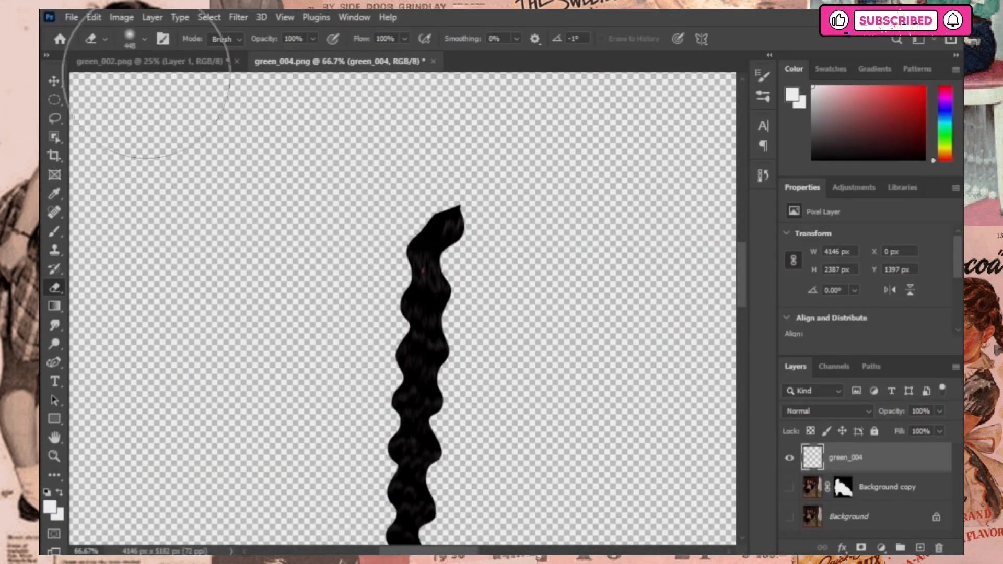
Step: Fade the upper end of the isolated hair strand with a 161 px soft eraser
left_click(145, 40)
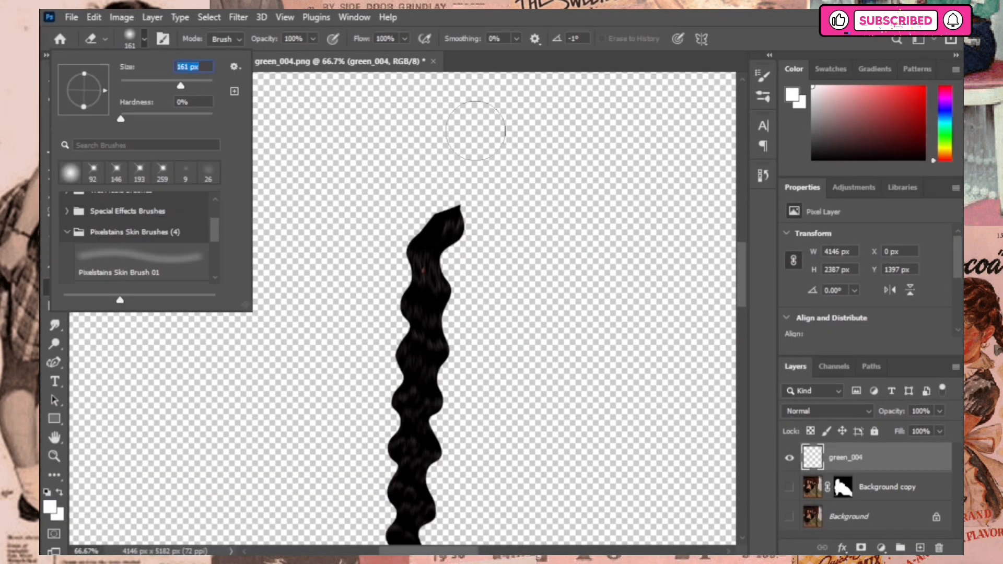
mouse_move(476, 131)
left_mouse_down()
mouse_move(442, 152)
mouse_move(439, 172)
mouse_move(439, 157)
left_mouse_up()
scroll(744, 287, "down", 3)
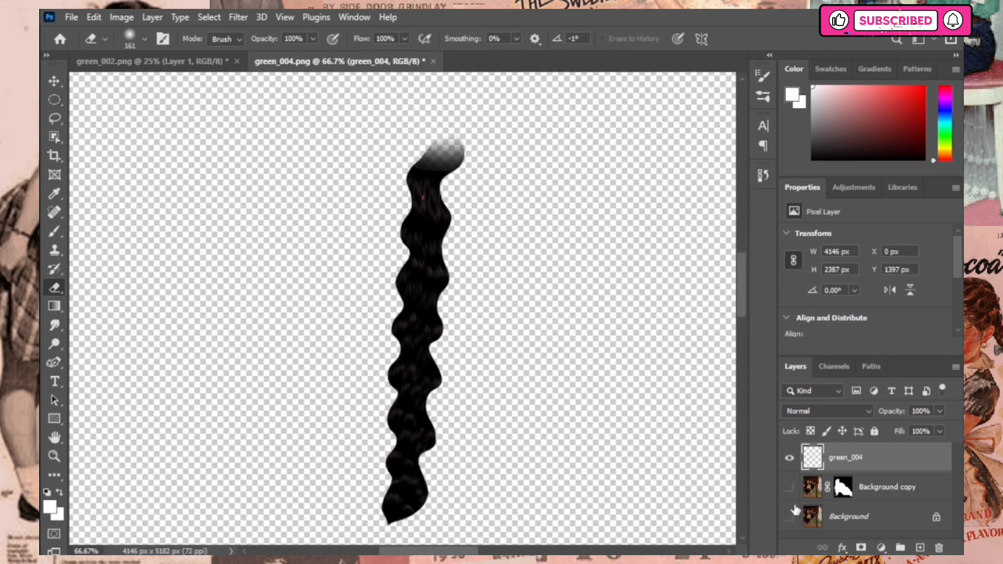
Step: Export the isolated hair strand as a transparent PNG named hairrr into the Downloads folder, with both background layers hidden
left_click(790, 488)
left_click(790, 487)
left_click(790, 517)
left_click(71, 17)
mouse_move(220, 227)
left_click(282, 238)
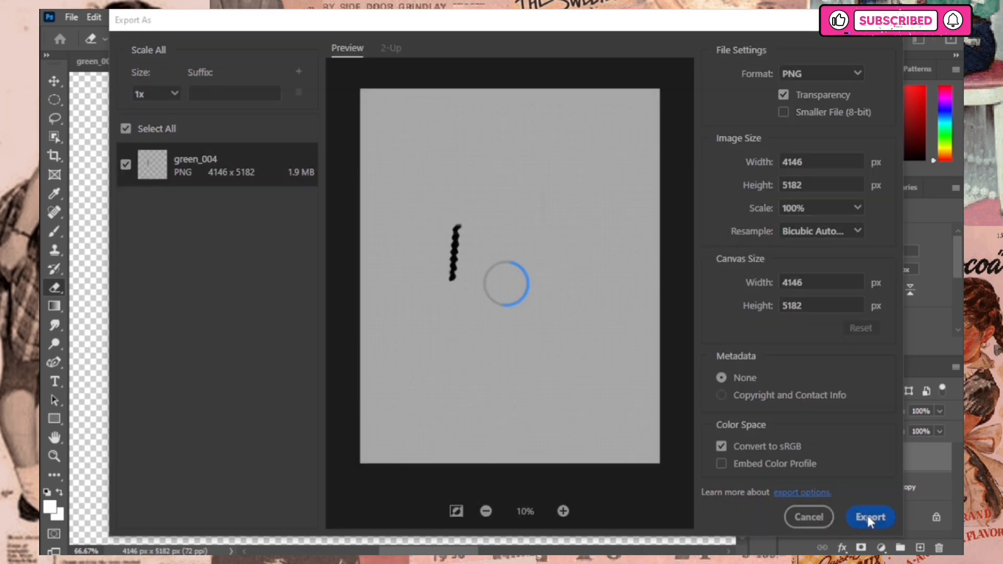
left_click(869, 517)
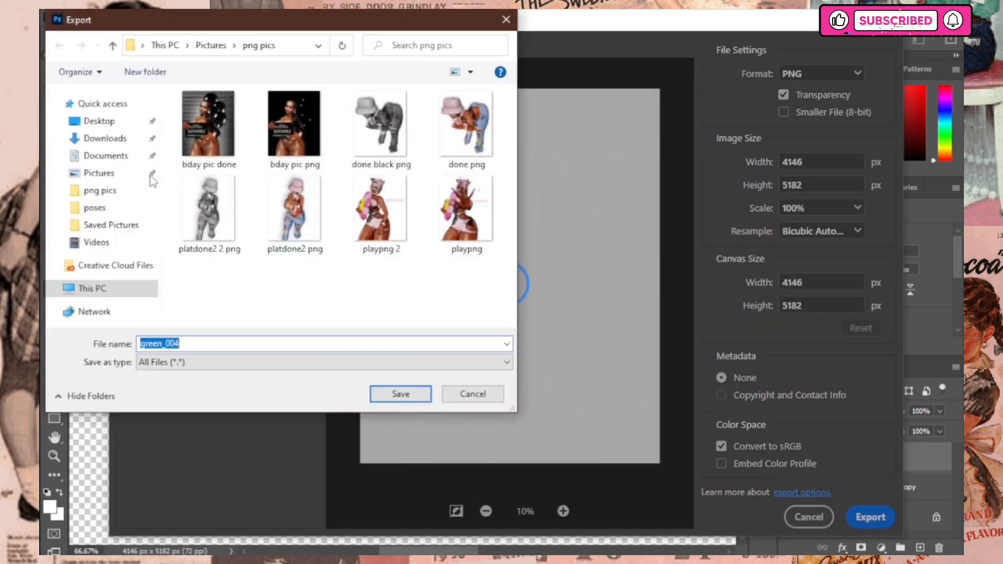
left_click(101, 138)
type("hairrr")
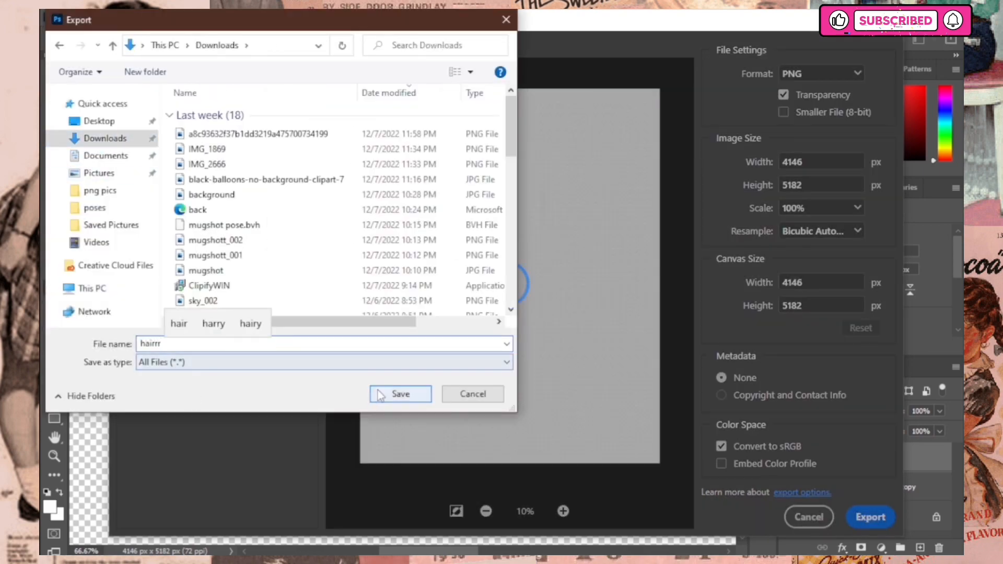
key("Return")
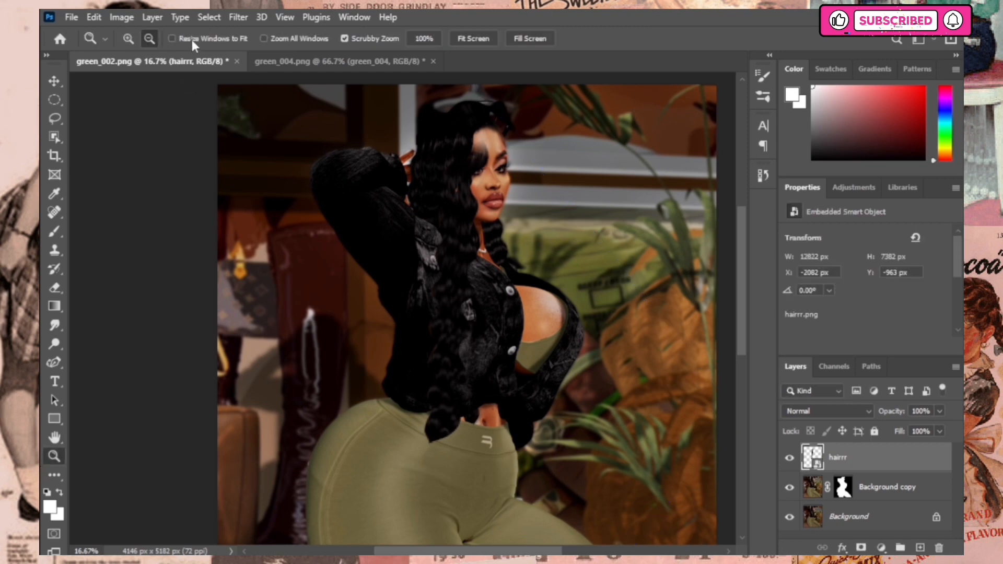
Step: Rotate the placed hairrr layer to -4.04° and shift it so the strand follows the woman's long hair over the jacket
left_click(308, 253, "alt")
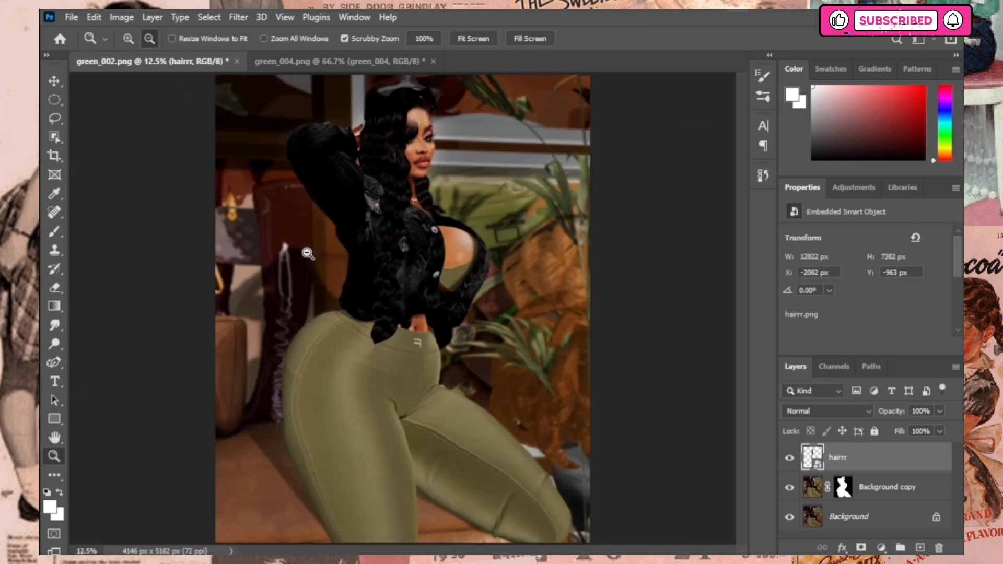
left_click(308, 252, "alt")
key("ctrl+t")
left_click_drag(152, 318, 138, 340)
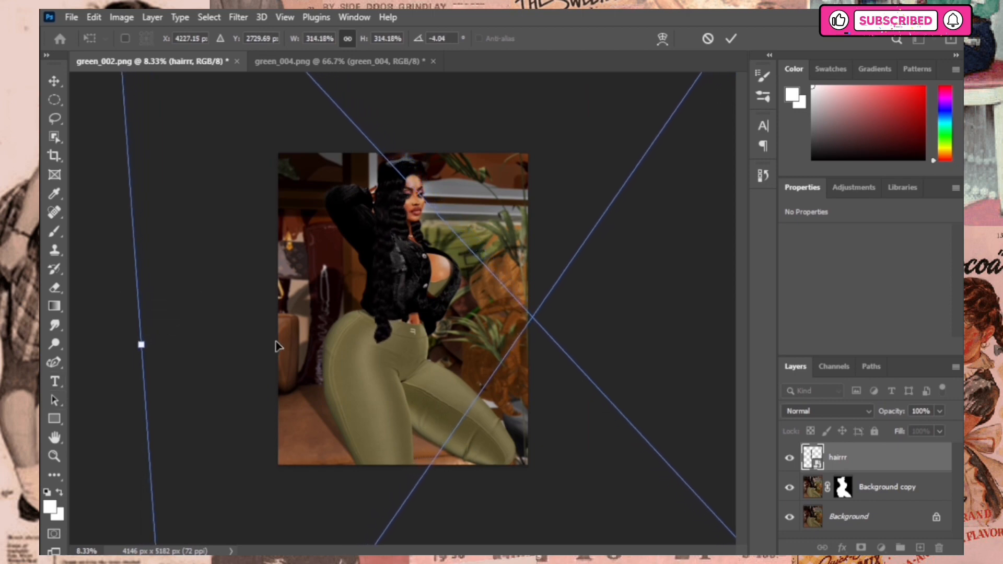
mouse_move(277, 345)
left_mouse_down()
mouse_move(291, 346)
mouse_move(287, 336)
mouse_move(297, 366)
mouse_move(287, 341)
left_mouse_up()
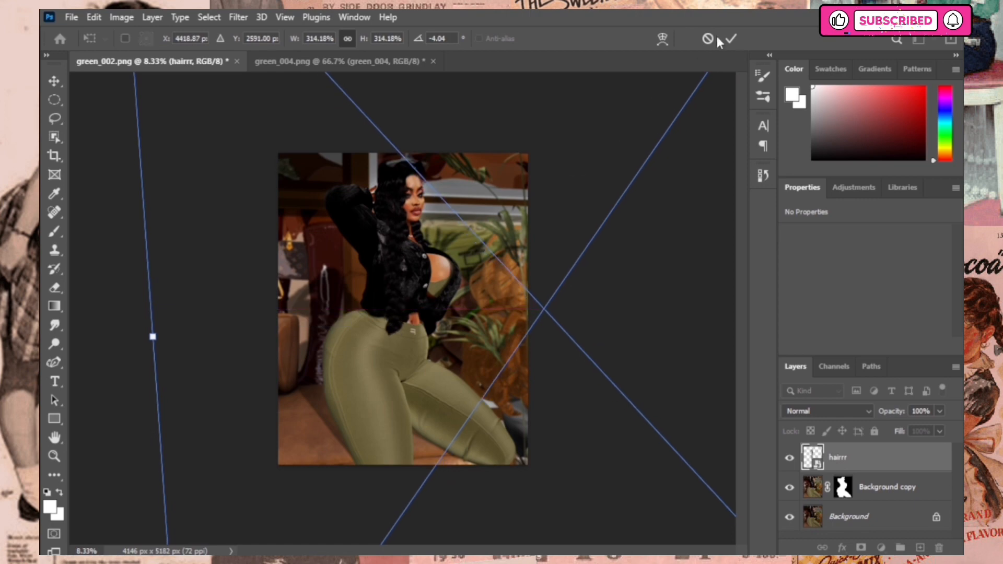
left_click(731, 38)
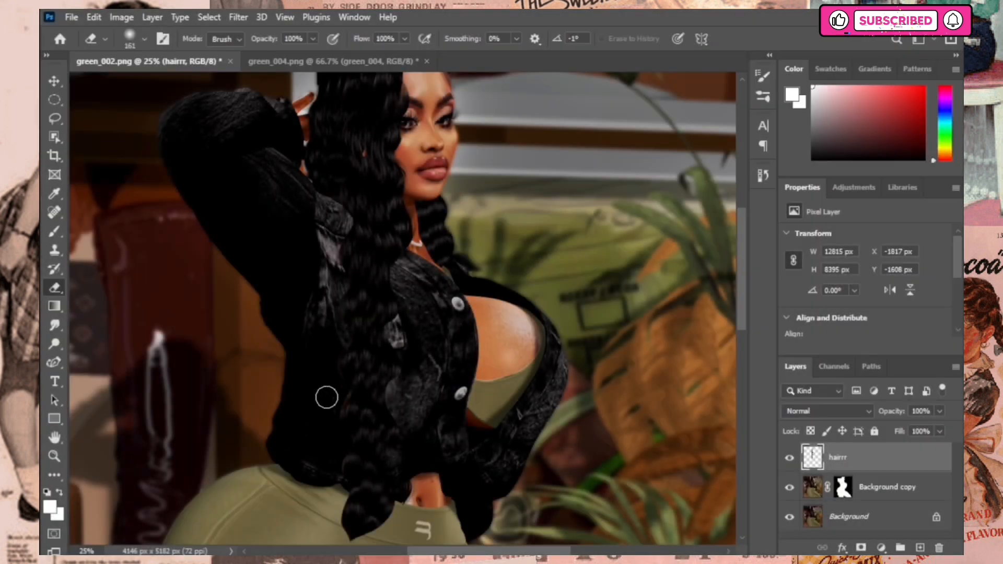
Step: Erase the end of the added hair strand that hangs below the jacket hem with a 161 px soft eraser
scroll(528, 312, "down", 1)
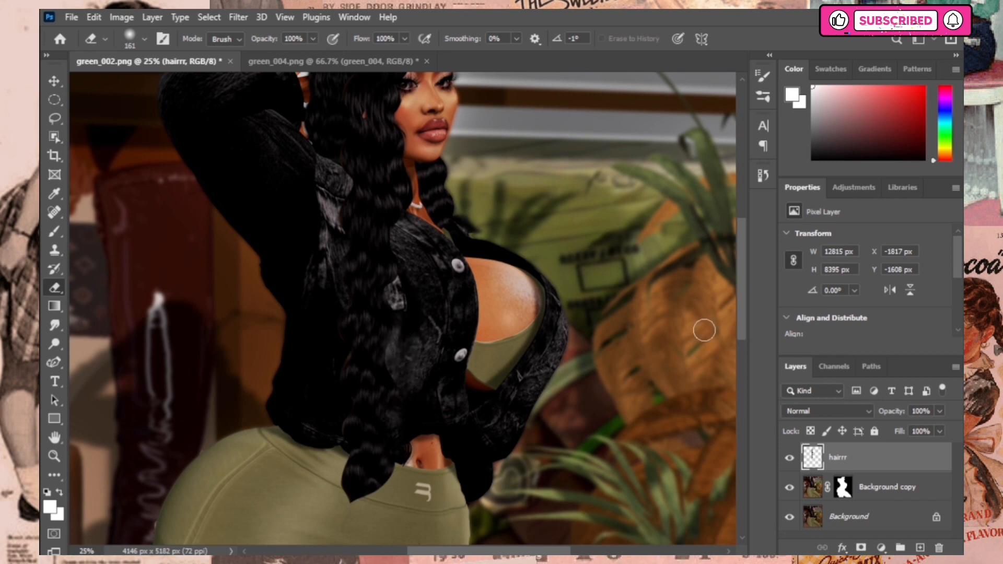
scroll(734, 288, "up", 3)
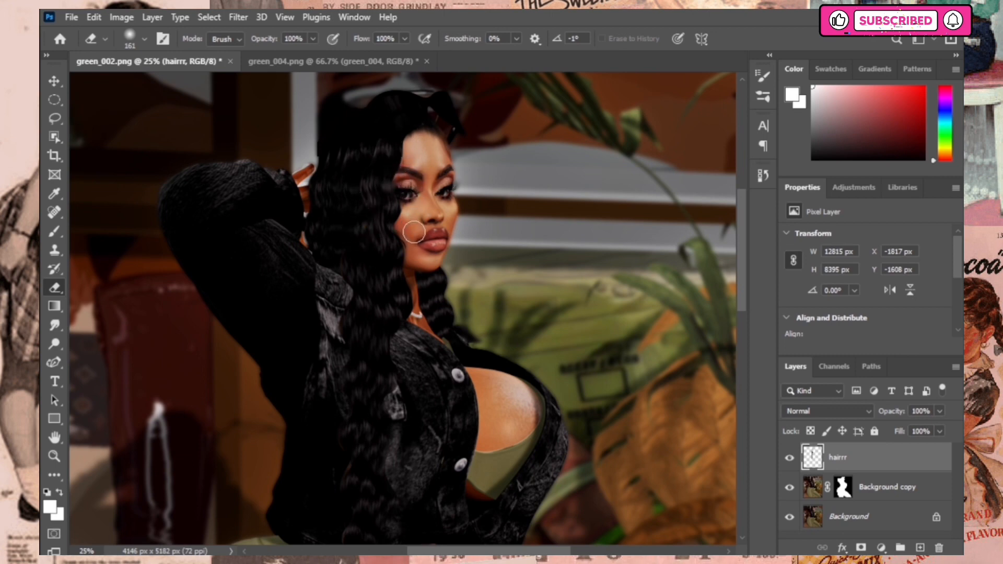
scroll(409, 232, "down", 1)
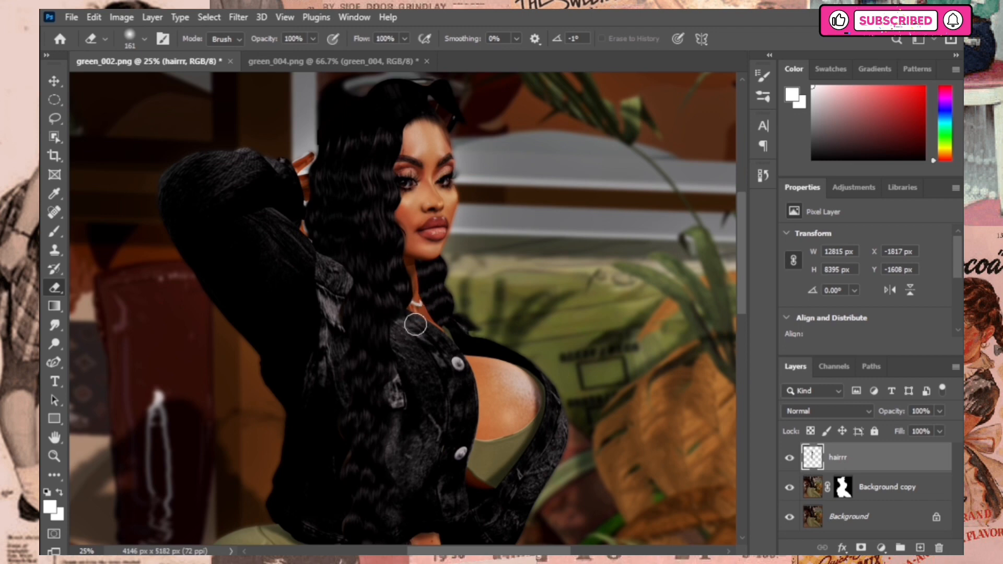
left_click_drag(743, 292, 743, 310)
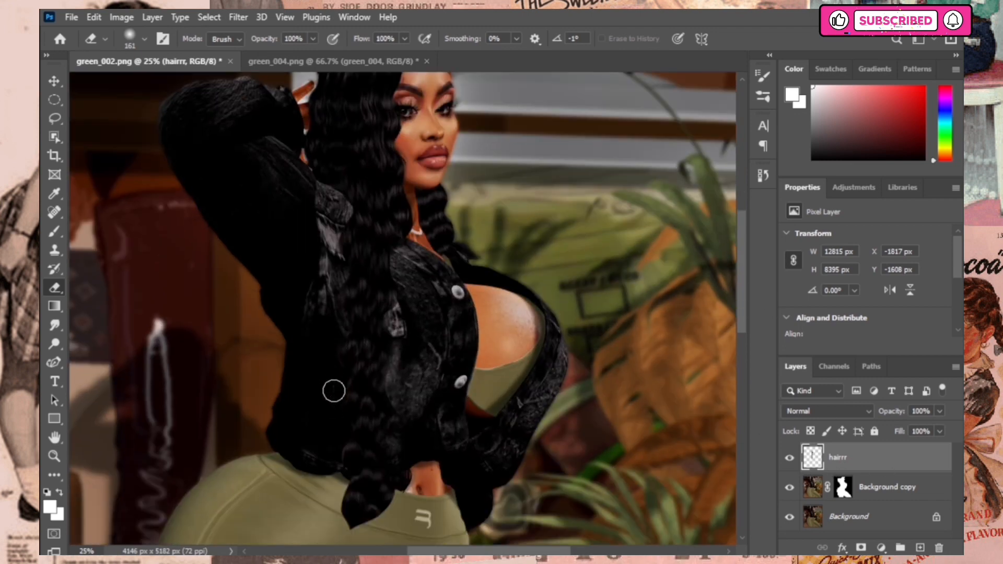
mouse_move(401, 447)
left_mouse_down()
mouse_move(391, 503)
mouse_move(346, 534)
left_mouse_up()
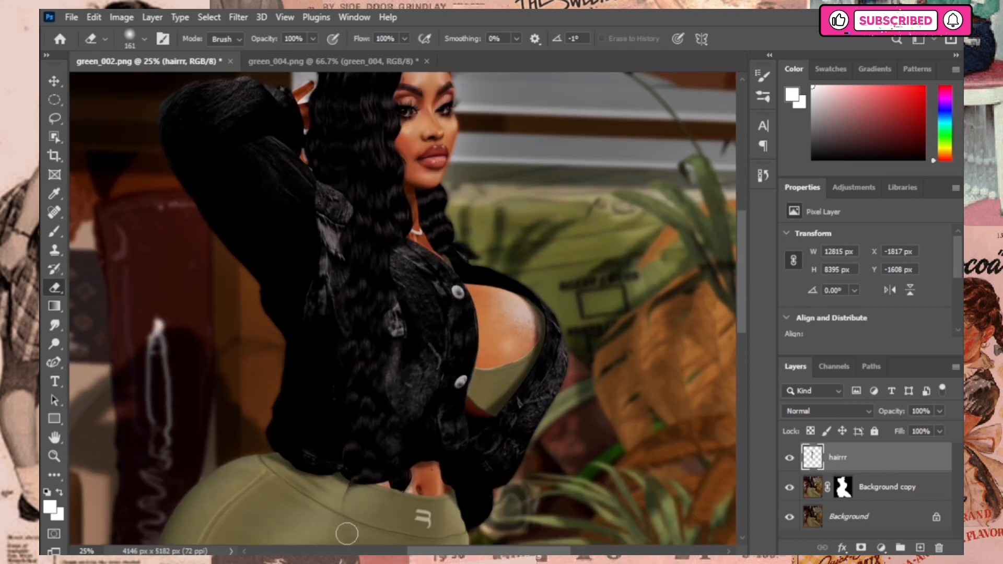
scroll(389, 489, "down", 3)
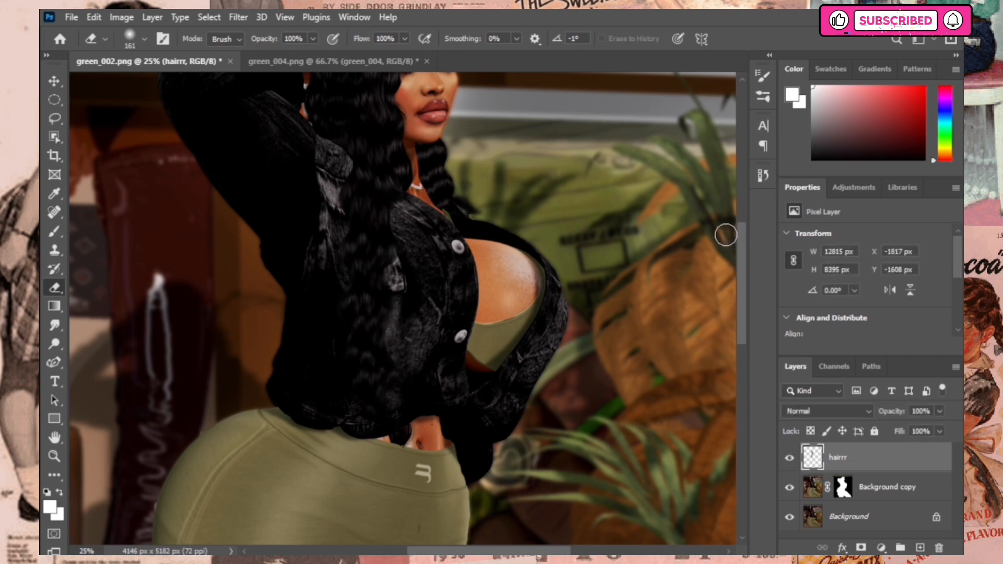
Step: Duplicate the hairrr layer and shift the copy slightly to add volume to the hair
left_click_drag(867, 458, 920, 548)
key("ctrl+t")
scroll(731, 234, "up", 3)
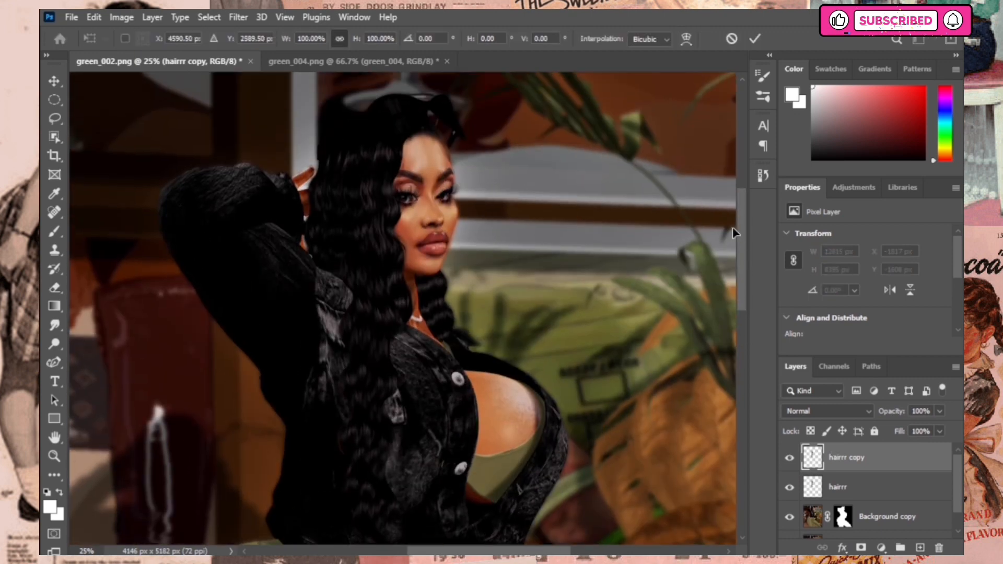
left_click(54, 456)
left_click(149, 38)
left_click(269, 267)
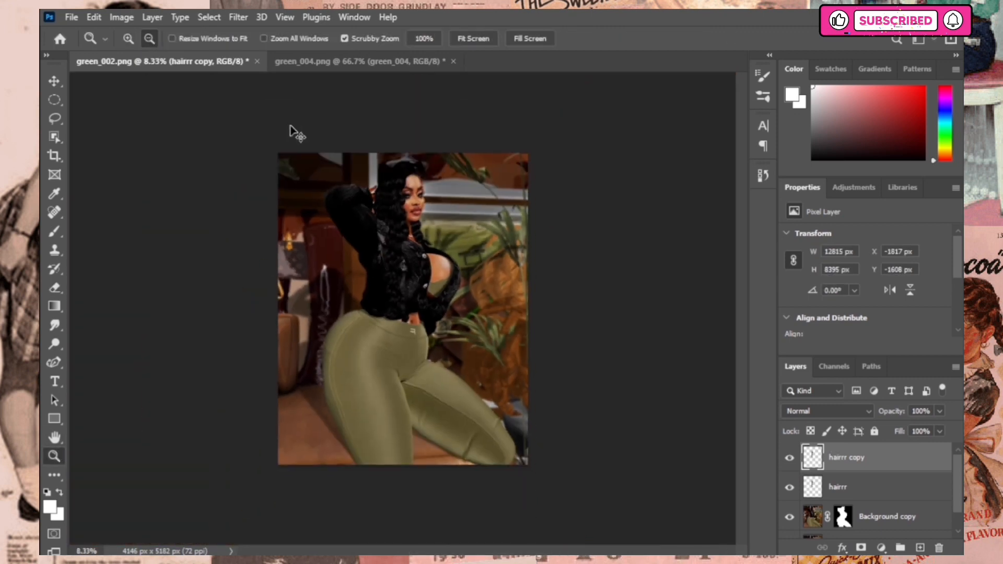
mouse_move(522, 351)
left_mouse_down()
mouse_move(506, 353)
mouse_move(522, 356)
left_mouse_up()
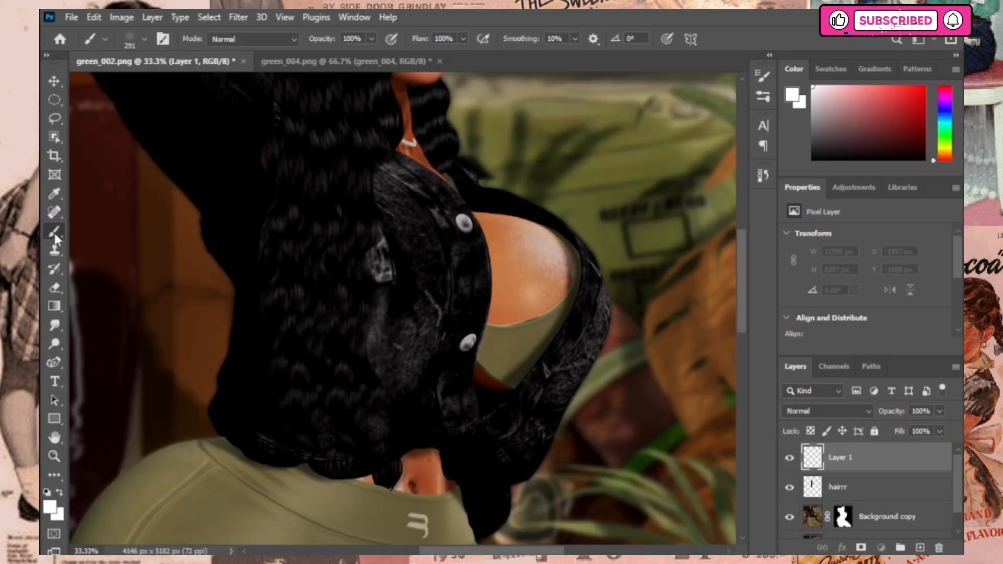
Step: Trace the exposed chest skin with the Curvature Pen tool and turn the path into a selection with 0 px feather
left_click(55, 363)
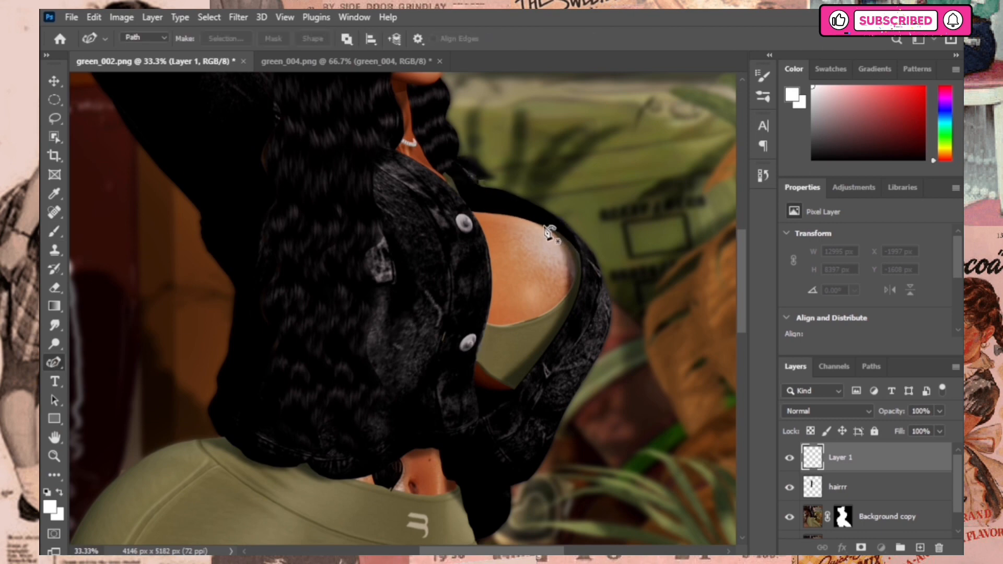
left_click(544, 226)
left_click(567, 247)
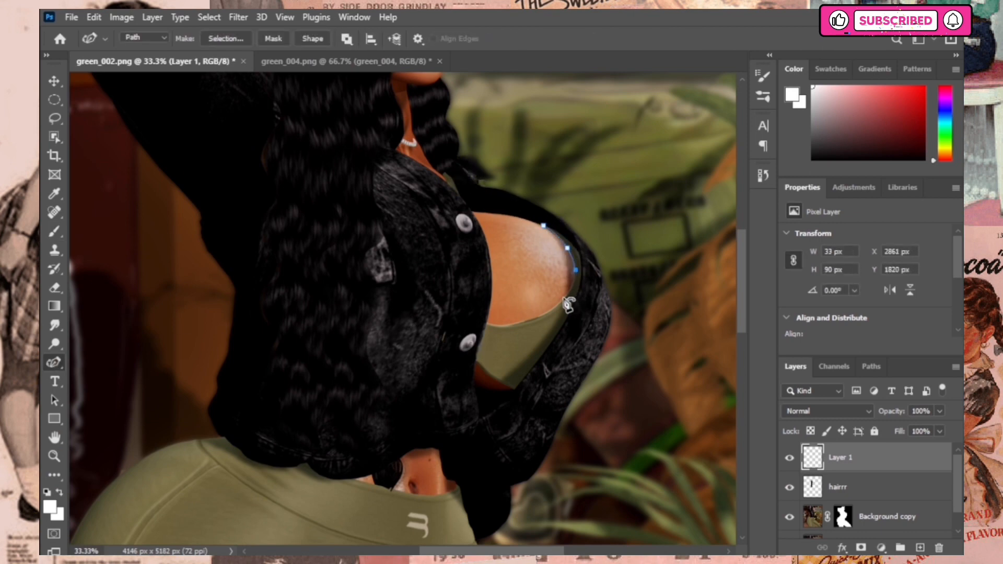
left_click(563, 298)
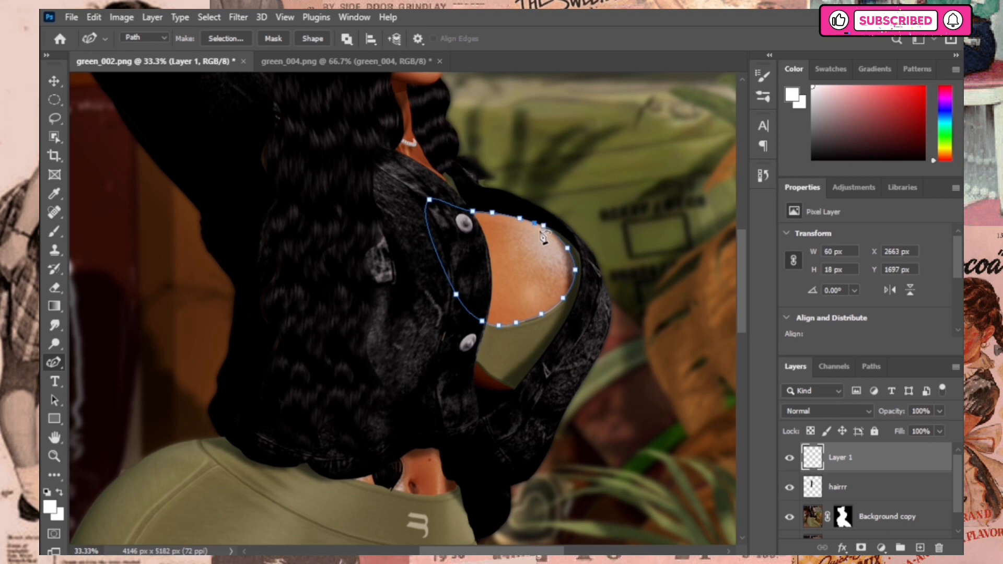
right_click(543, 237)
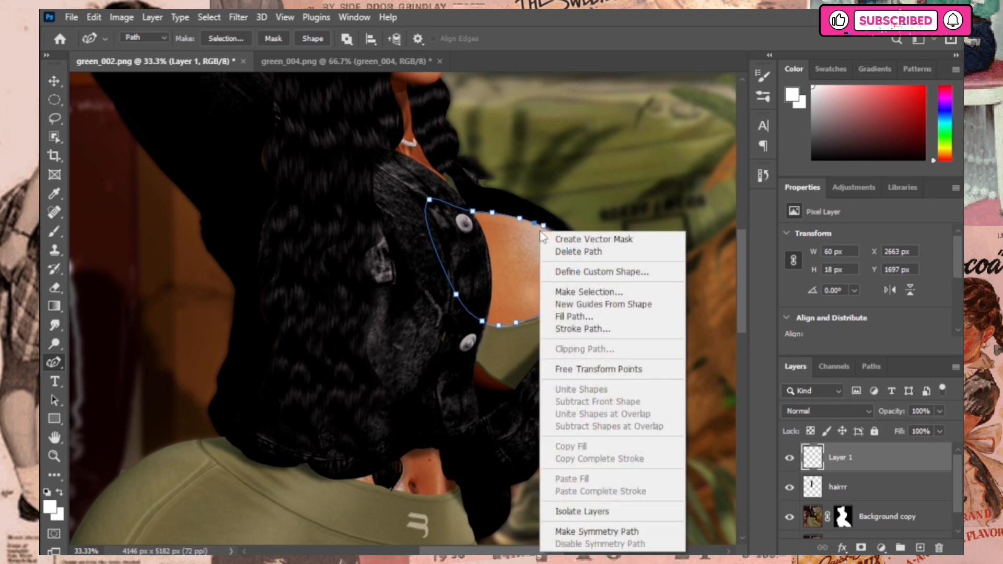
left_click(582, 291)
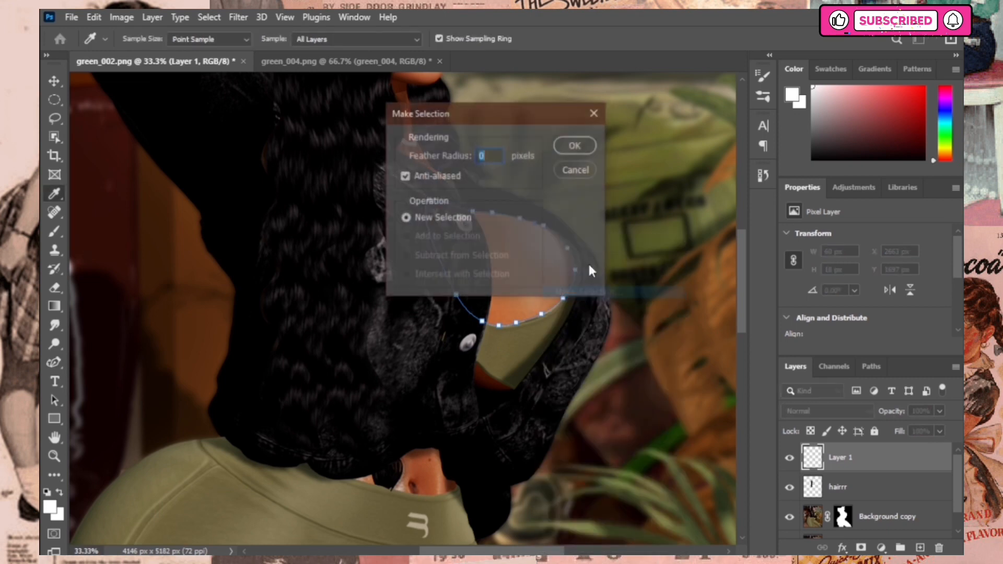
left_click(576, 146)
Step: Shade the edges of the selected chest skin in black with a 291 px brush on Layer 1, and deselect
key("b")
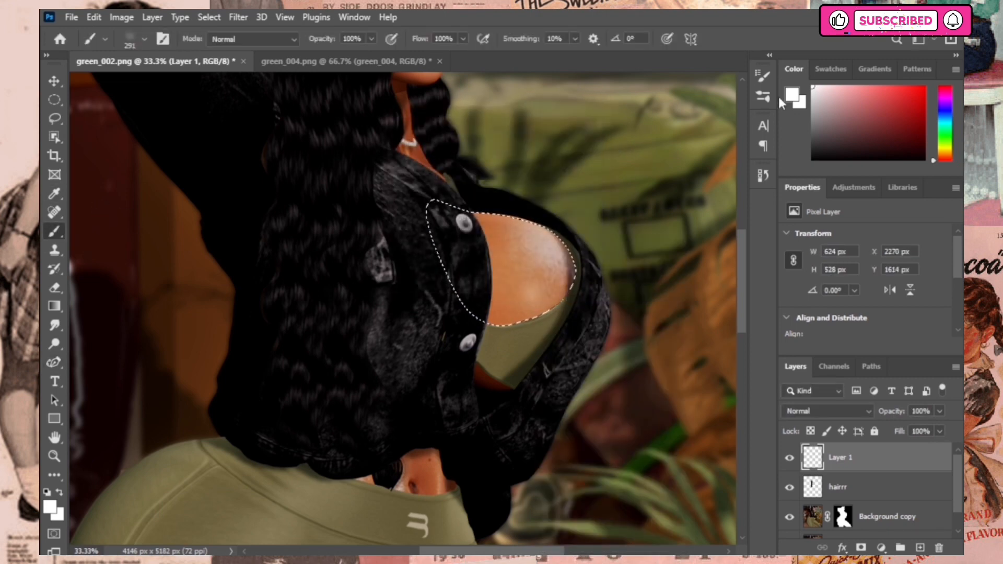
key("d")
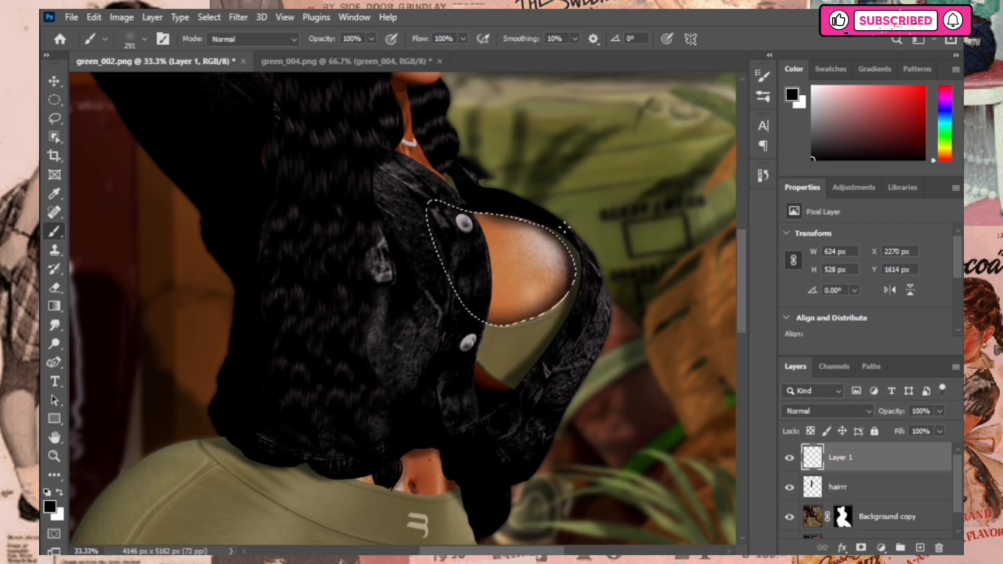
key("ctrl+d")
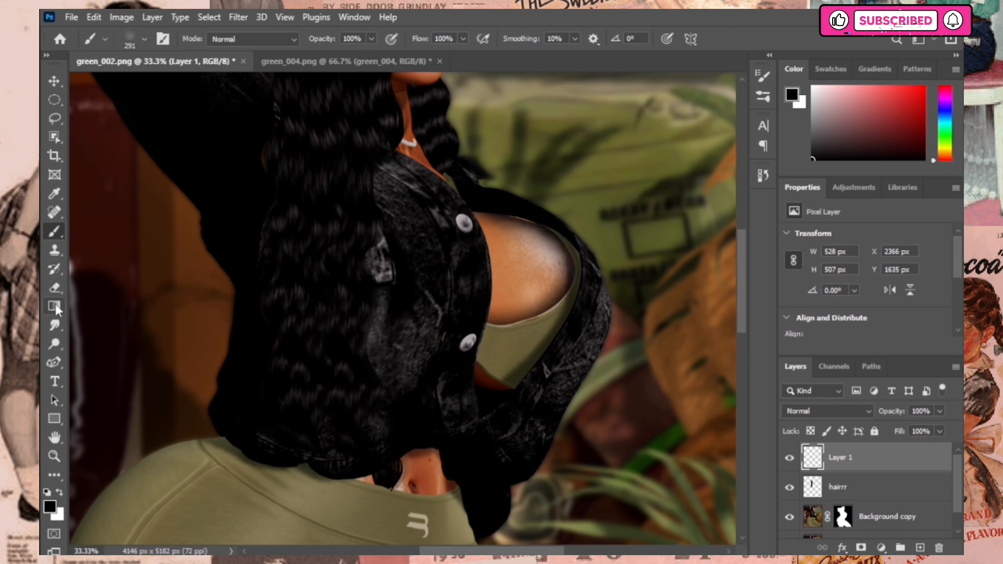
left_click(55, 325)
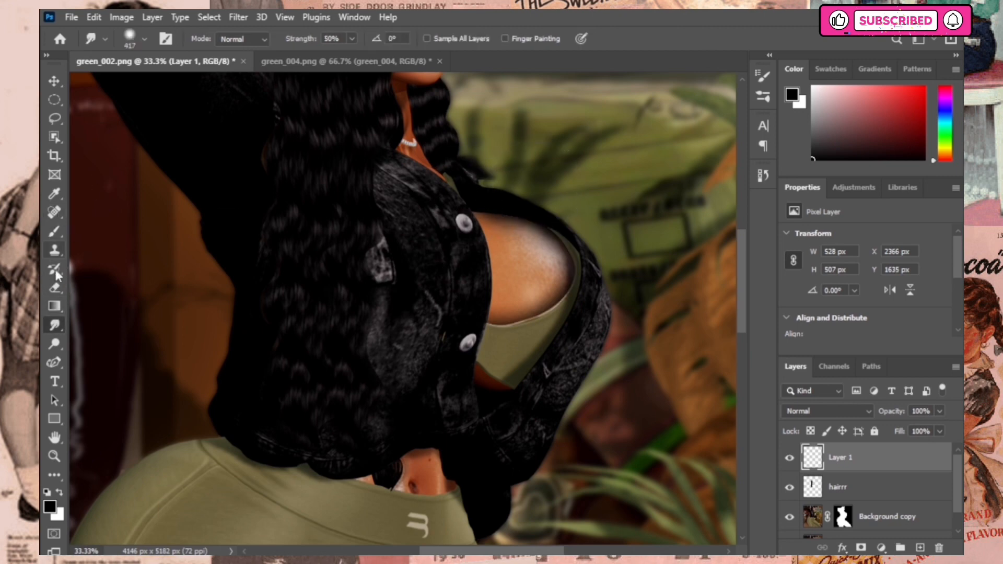
left_click(55, 287)
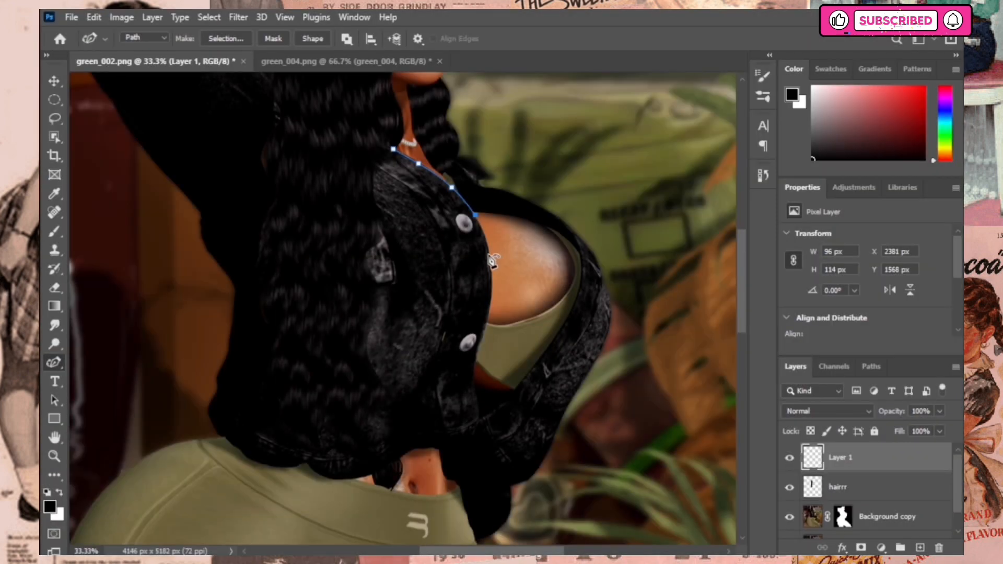
Step: Trace the jacket's open front edge from the neckline down past the second button, enclose the chest area and turn it into a selection
left_click(488, 254)
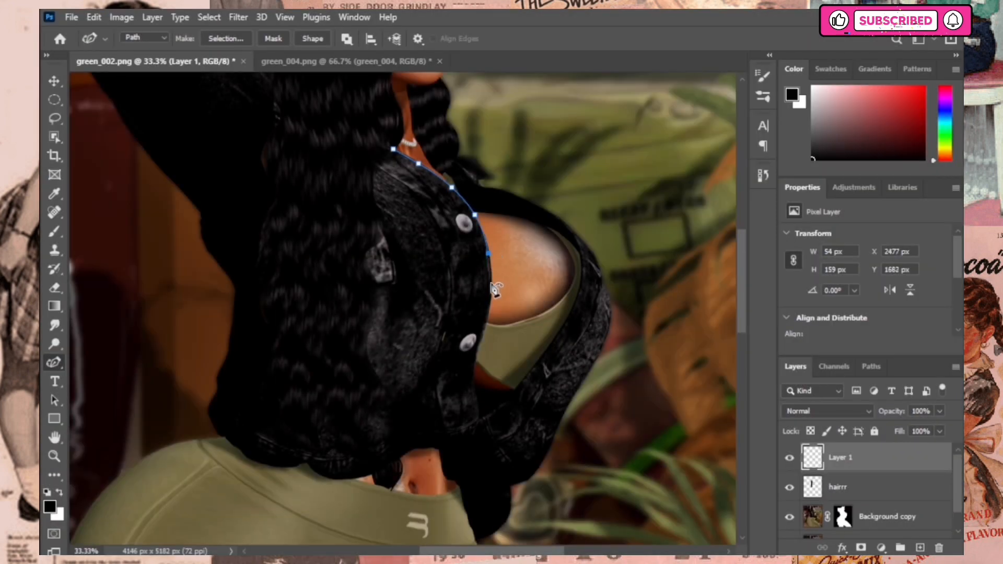
left_click(491, 288)
left_click(483, 332)
left_click(475, 366)
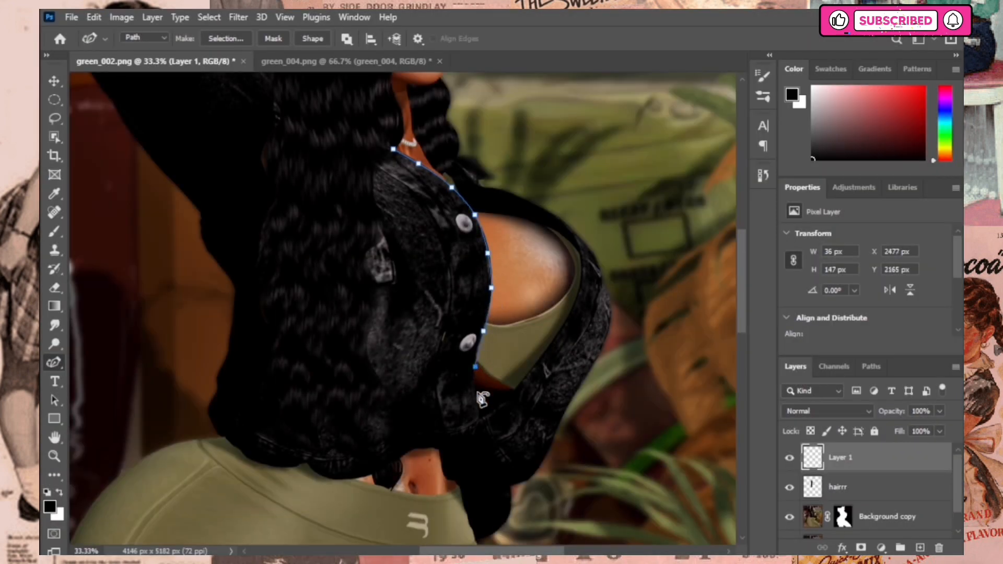
left_click(477, 395)
left_click(481, 419)
left_click(488, 253)
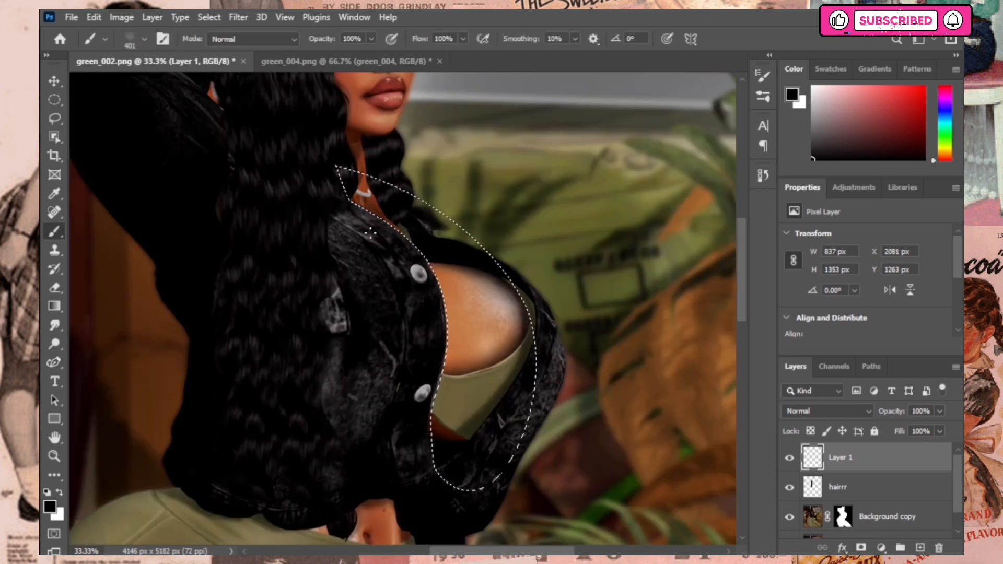
Step: Paint black shading inside the jacket's front edge on a new layer with Pixelstains Skin Brush 01 at 275 px, and deselect
key("ctrl+shift+alt+n")
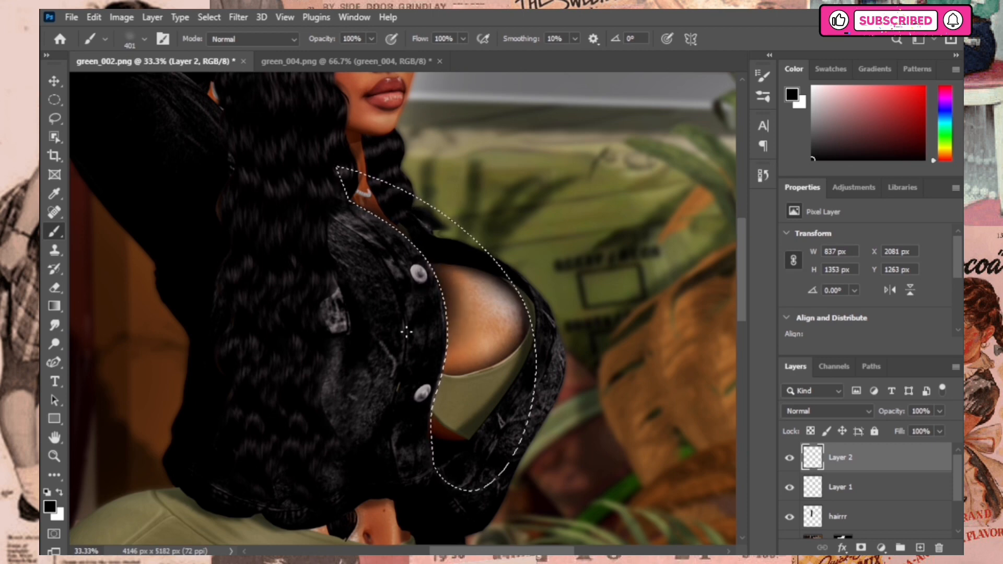
left_click(144, 41)
left_click_drag(202, 86, 193, 86)
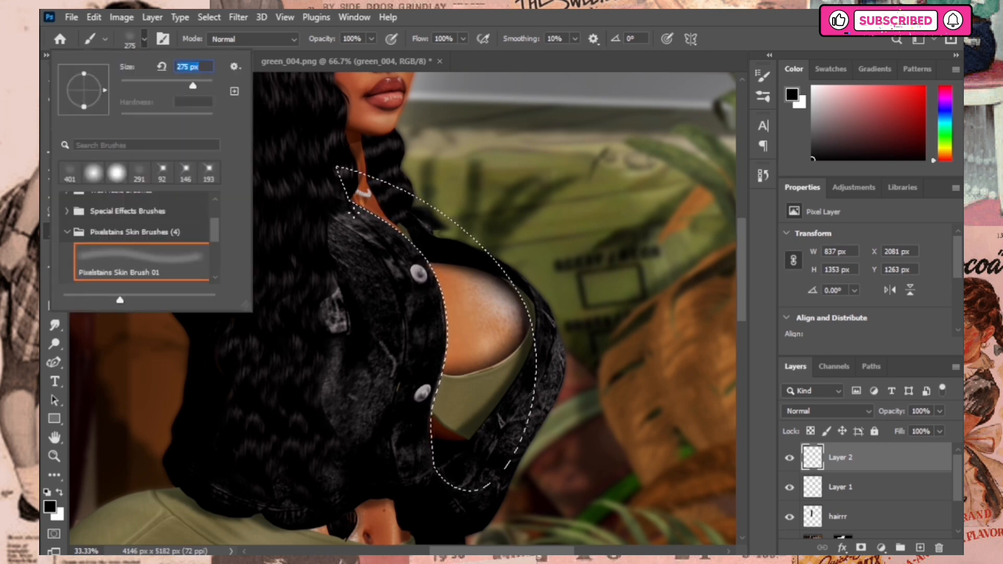
key("Return")
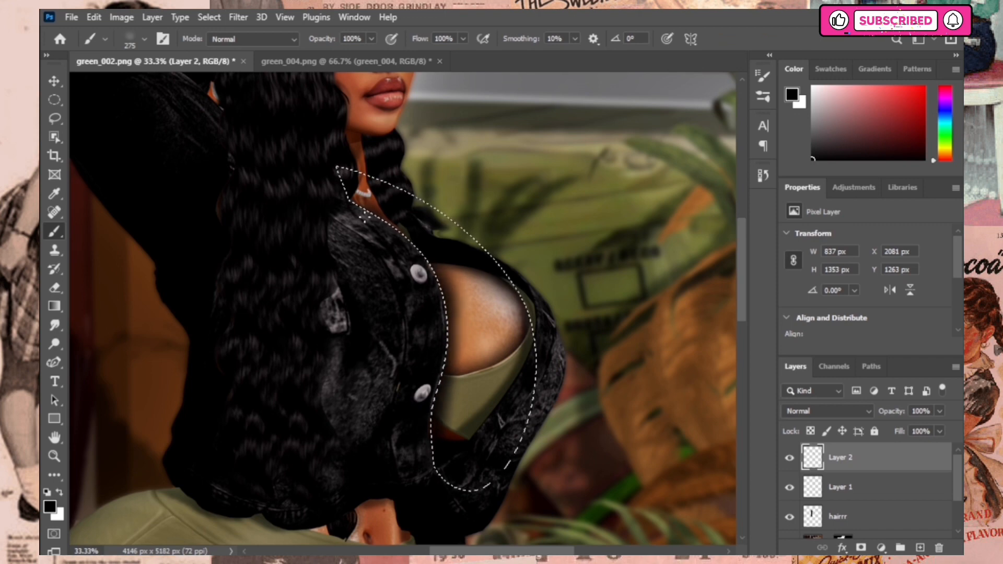
key("ctrl+d")
Step: Erase the excess of the new shading along the jacket opening with a 259 px soft eraser
key("r")
key("e")
left_click(144, 39)
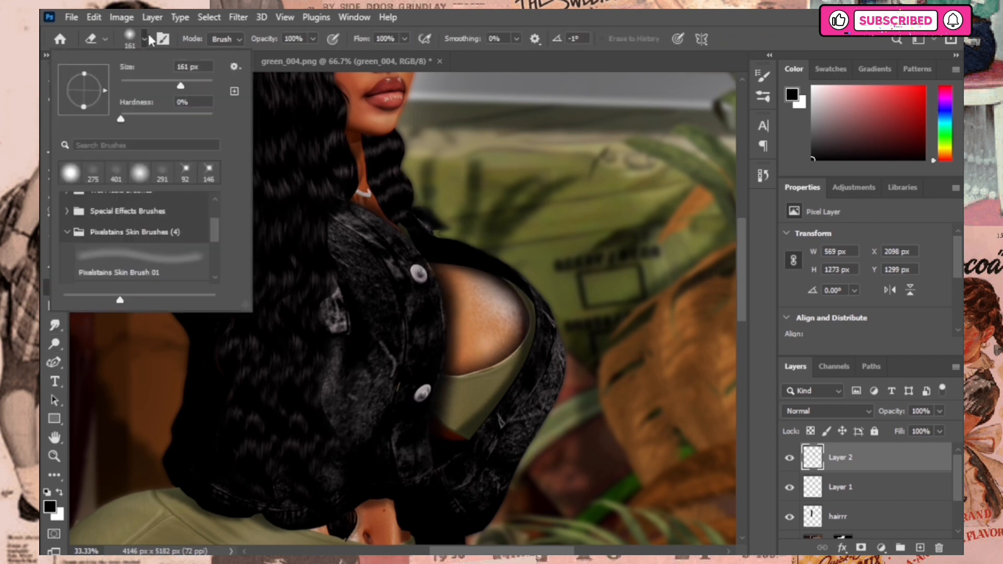
key("Return")
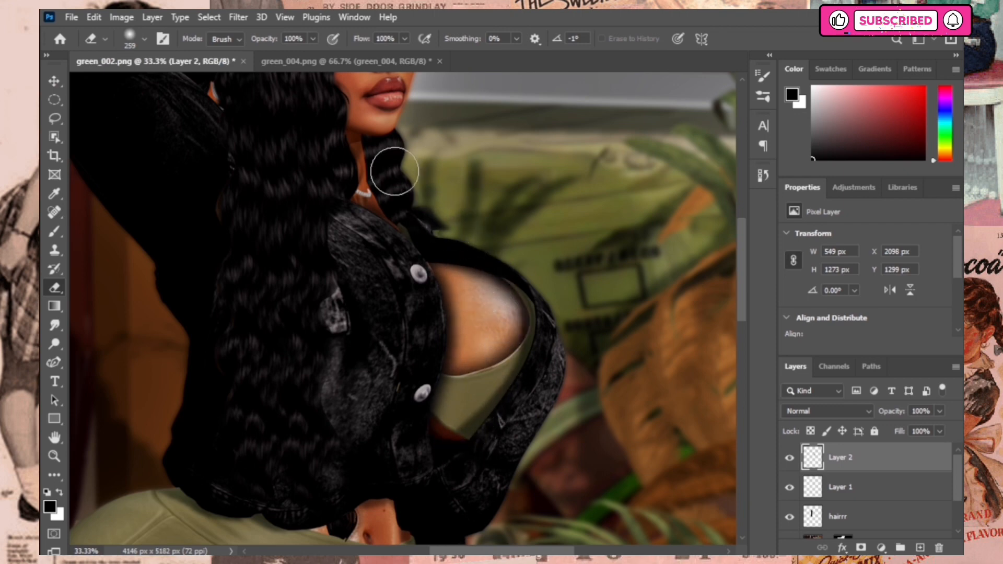
Step: Finish erasing the excess chest shading, and trace a closed path around the face along the hair edge from forehead to neckline
mouse_move(468, 247)
left_mouse_down()
mouse_move(496, 295)
mouse_move(489, 366)
left_mouse_up()
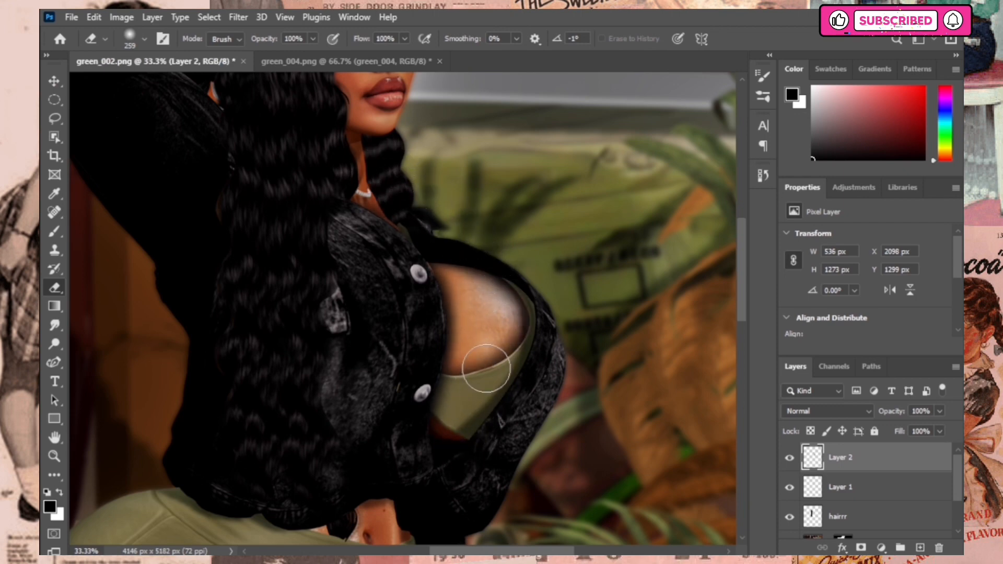
key("z")
left_click(149, 38)
left_click(287, 285)
left_click(288, 285)
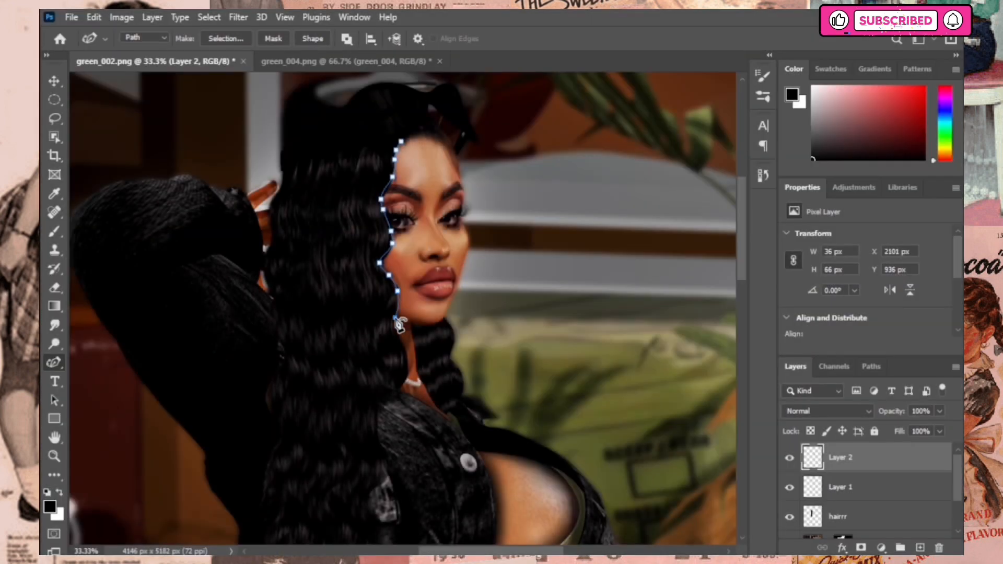
left_click(396, 318)
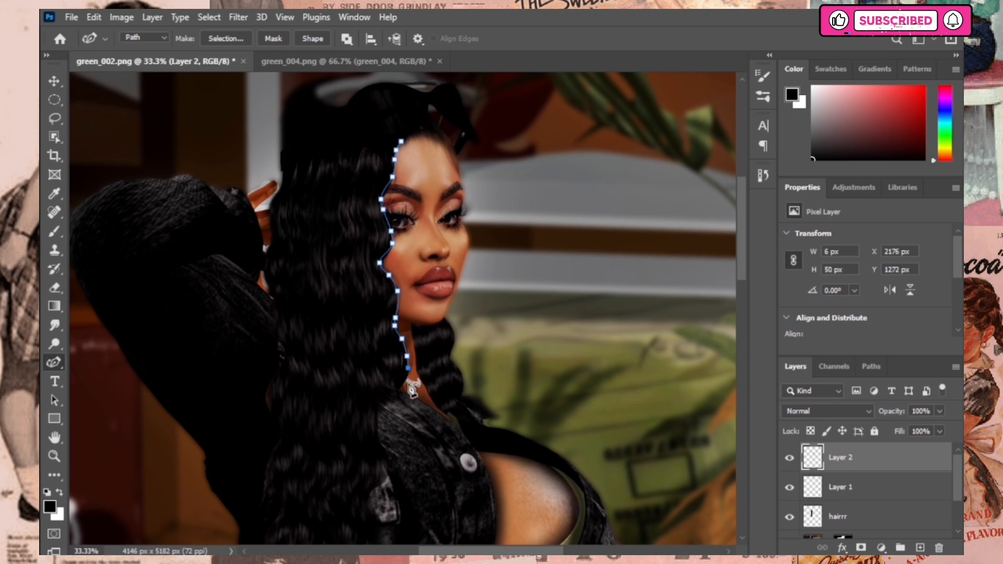
left_click(368, 414)
left_click(476, 145)
left_click(407, 126)
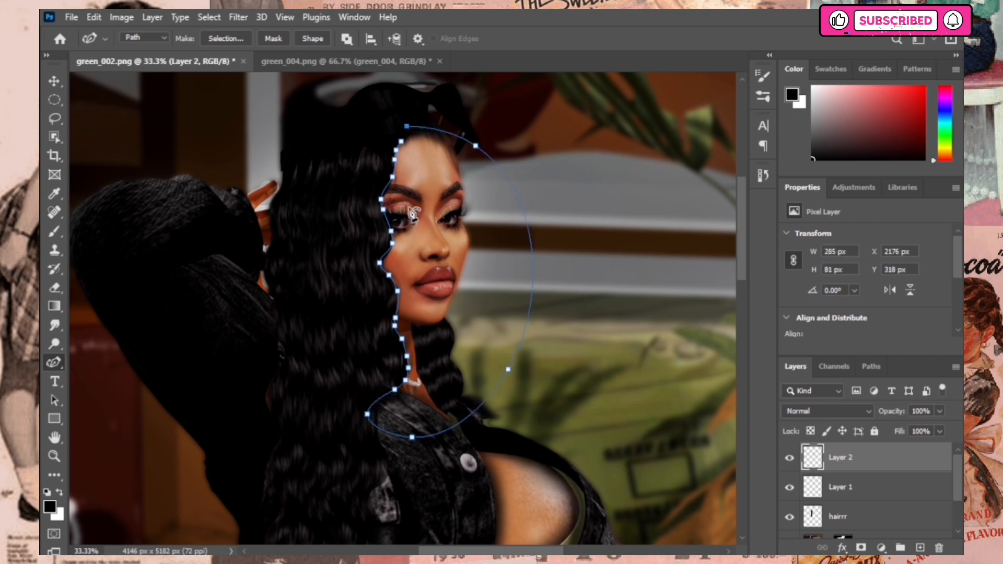
Step: Turn the face path into a selection and paint black shading along the hair edge with the 275 px brush
right_click(410, 209)
left_click(457, 270)
left_click(574, 139)
key("b")
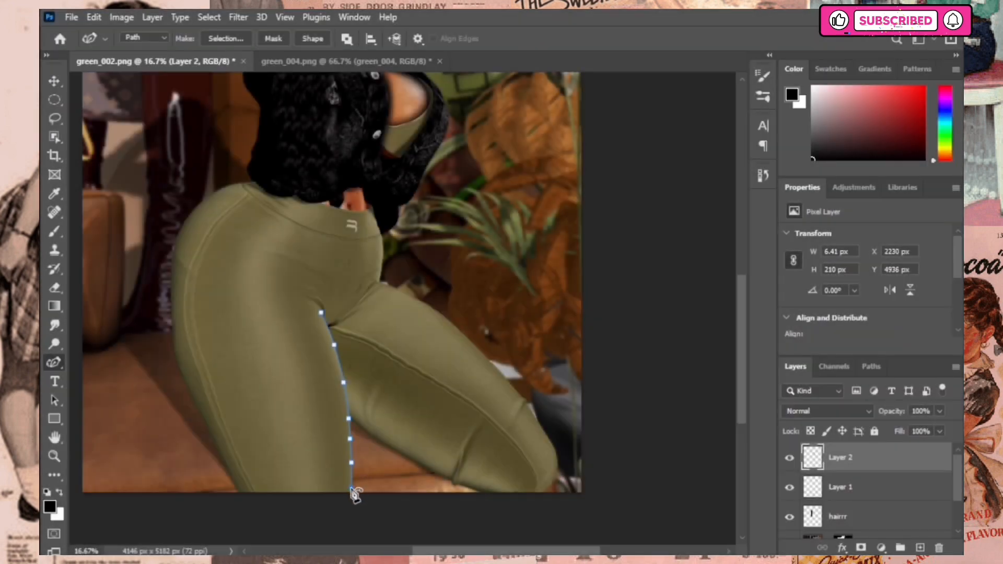
Step: Extend the path from the front leg's inner edge around the rear leg and turn it into a selection
left_click(352, 509)
left_click(574, 521)
left_click(543, 354)
left_click(297, 233)
right_click(372, 238)
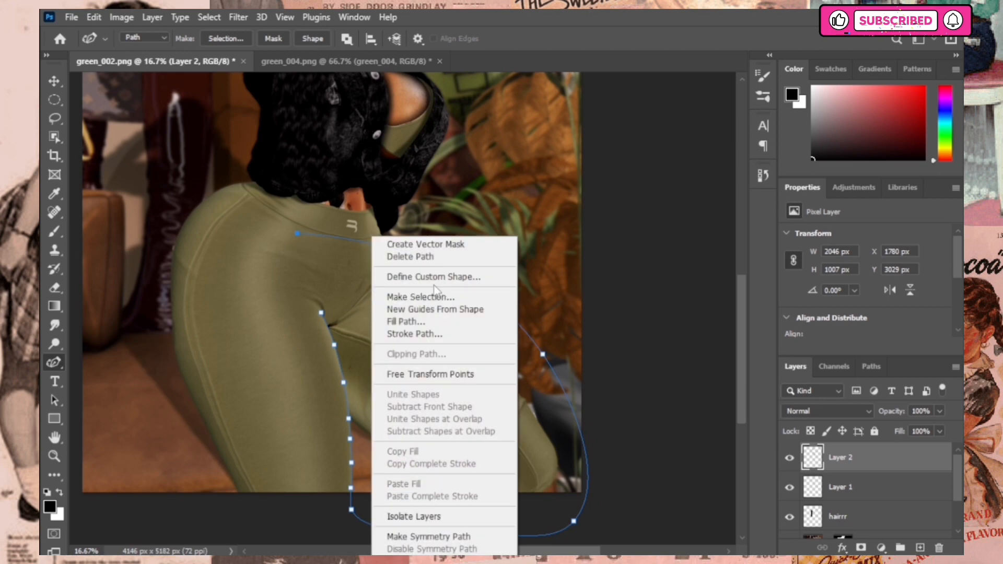
left_click(431, 296)
left_click(575, 144)
Step: Paint black shading behind the front leg's inner edge on Layer 2 with the brush at 354 px, and deselect
key("b")
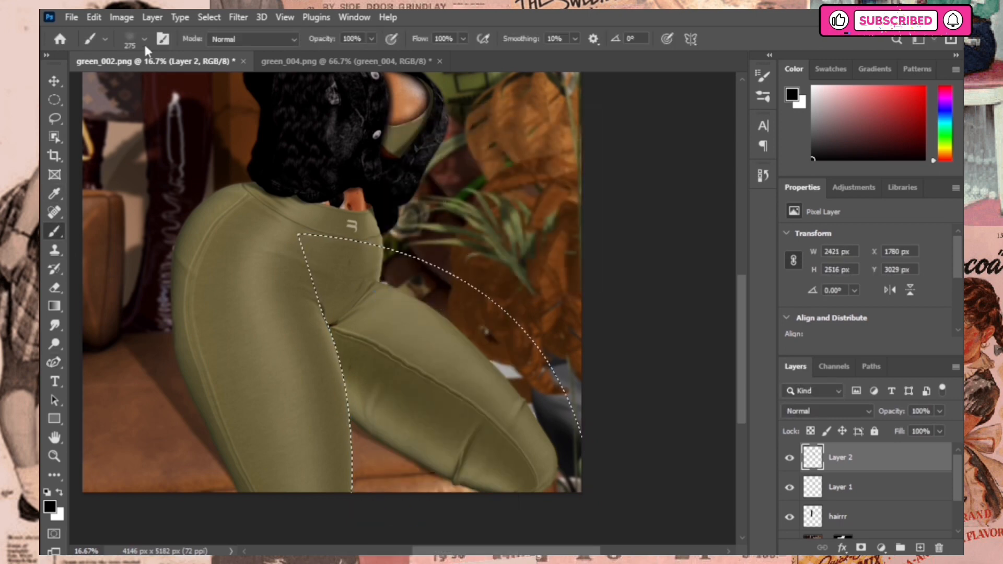
left_click(144, 39)
left_click_drag(193, 86, 200, 86)
left_click(298, 291)
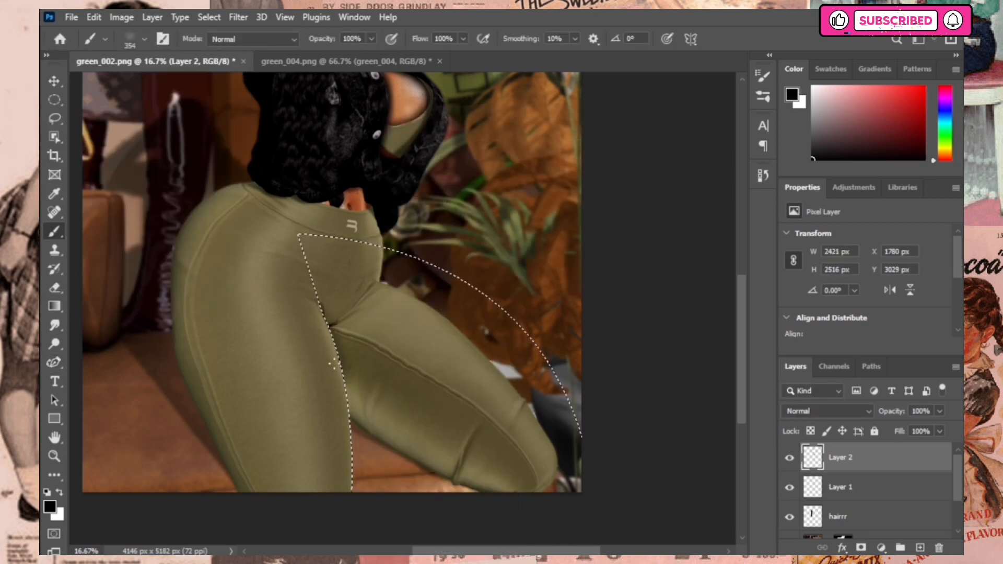
mouse_move(325, 353)
left_mouse_down()
mouse_move(366, 433)
mouse_move(336, 379)
left_mouse_up()
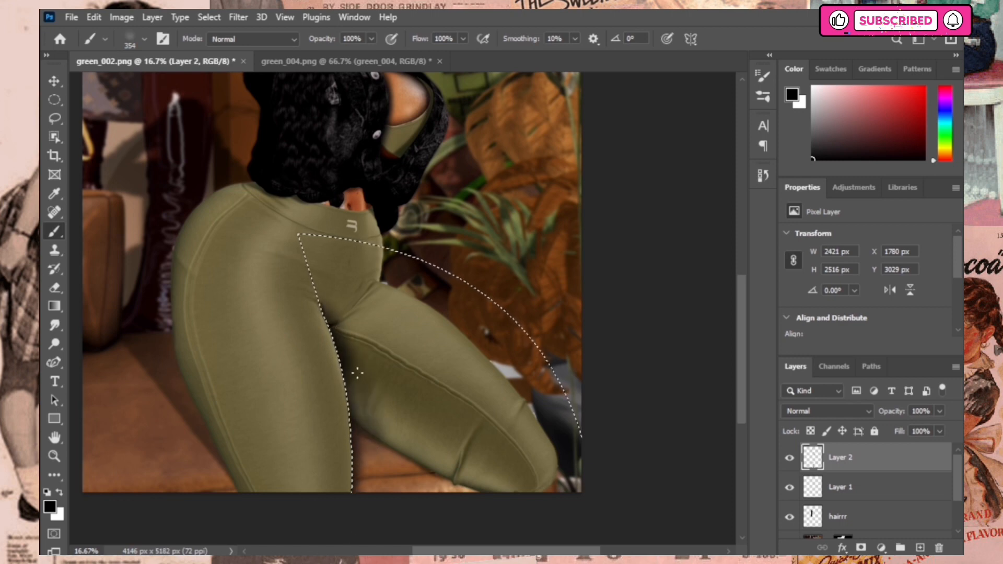
key("ctrl+d")
Step: Trace the rear leg's lower edge, enclose the seat area between the legs, and turn the path into a selection on Layer 1
scroll(729, 285, "up", 3)
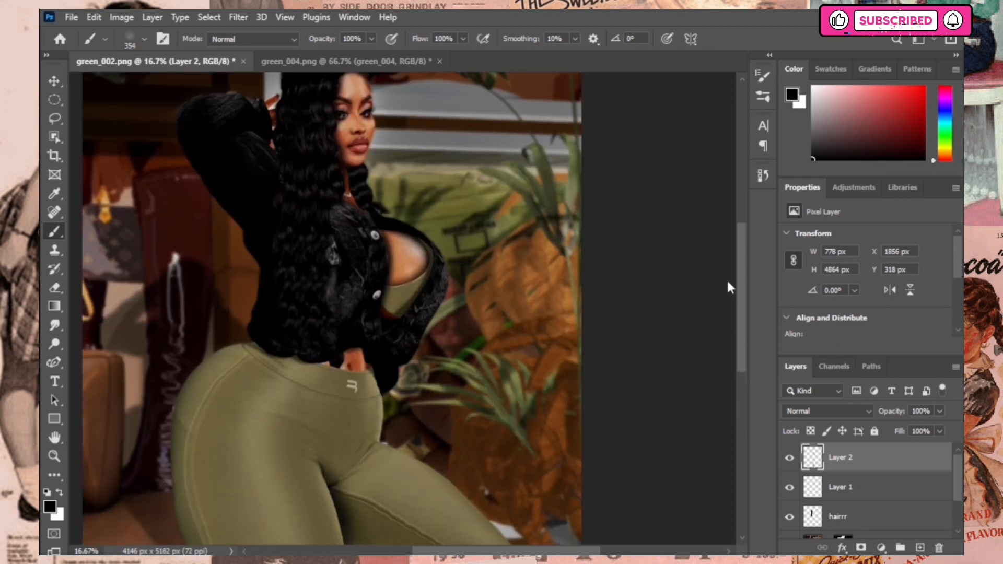
scroll(732, 313, "down", 6)
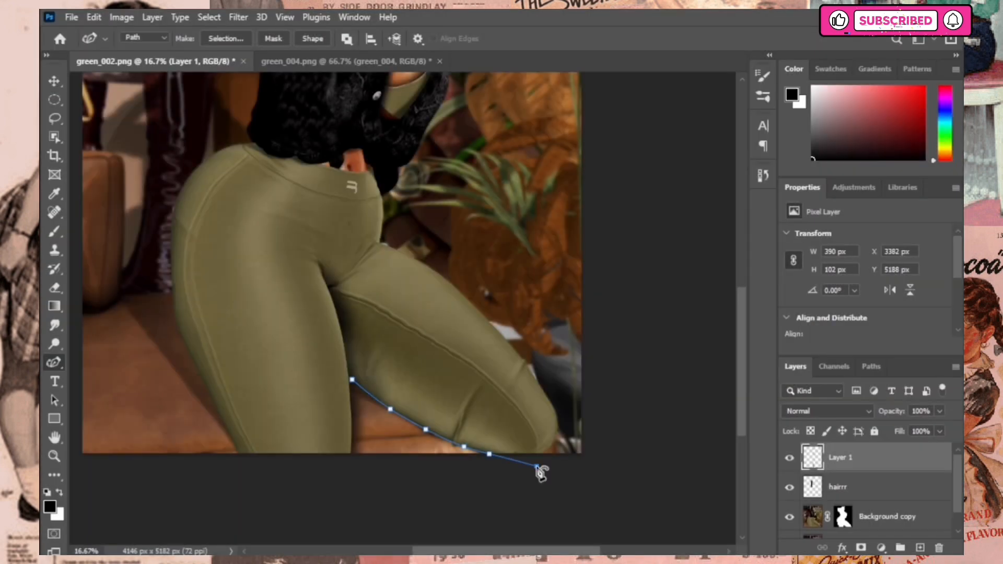
left_click_drag(495, 533, 455, 544)
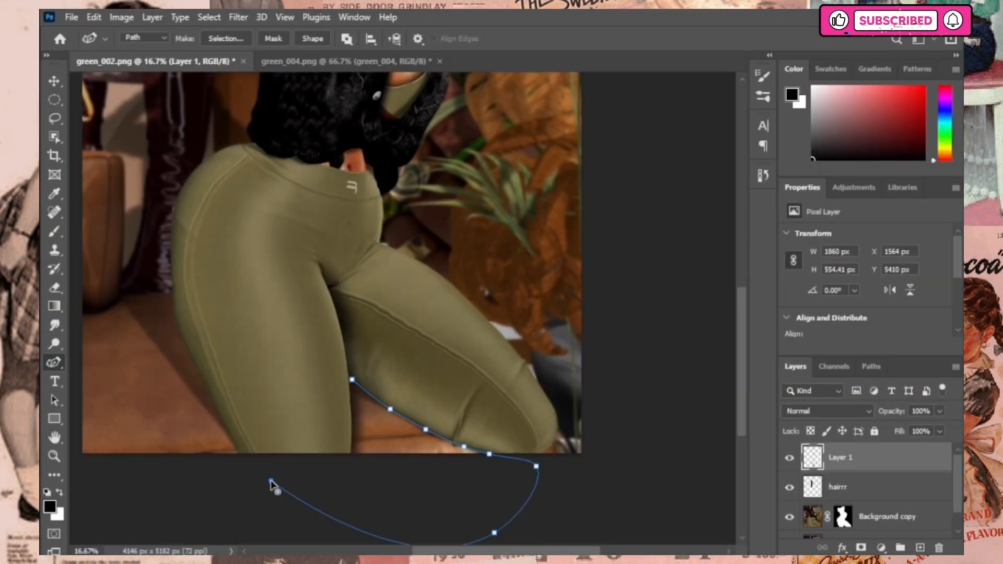
left_click(271, 481)
left_click(295, 349)
right_click(344, 105)
left_click(392, 163)
left_click(576, 146)
Step: Shade the selected seat area beneath the rear leg in black with the 354 px brush, and deselect
key("b")
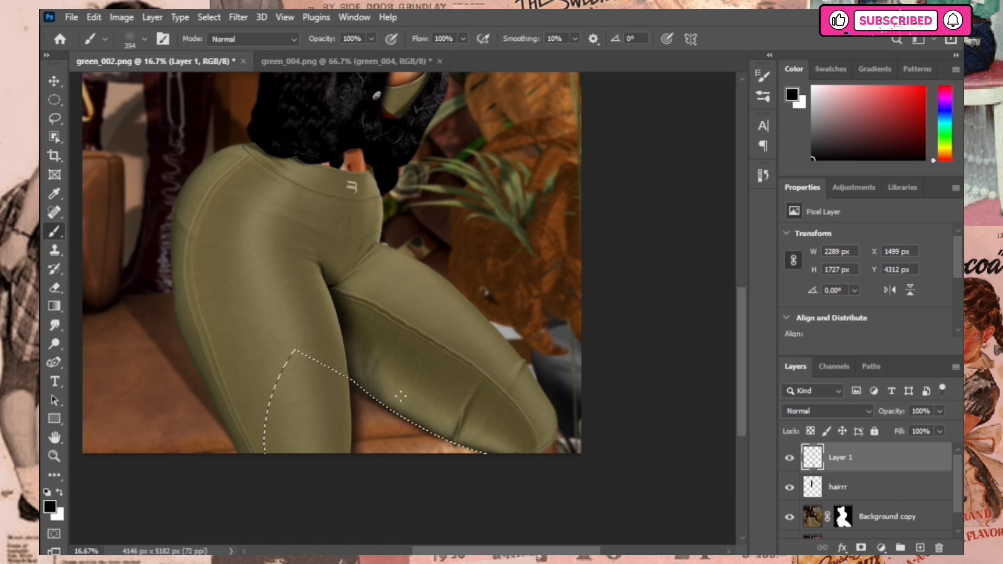
key("ctrl+d")
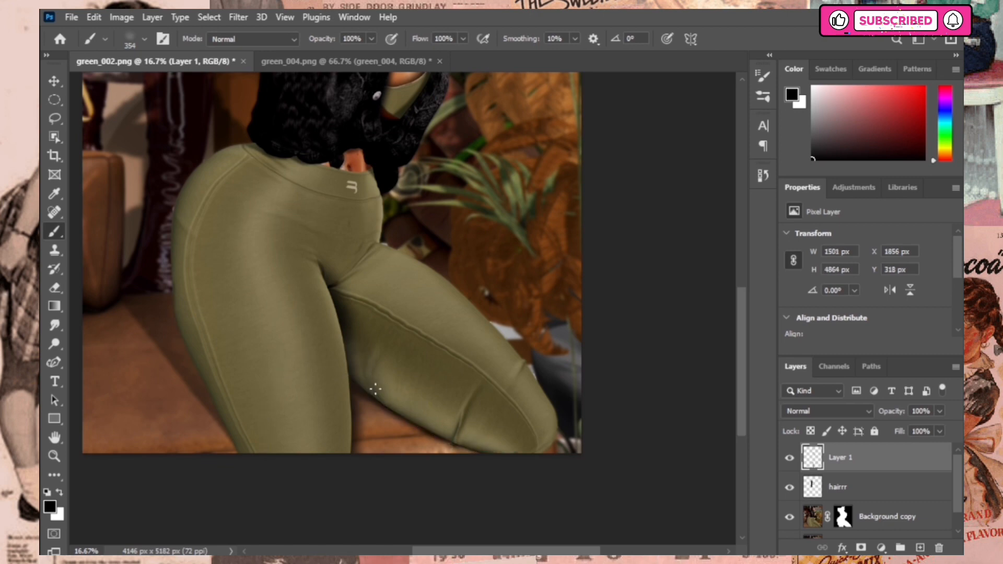
left_click_drag(745, 354, 730, 267)
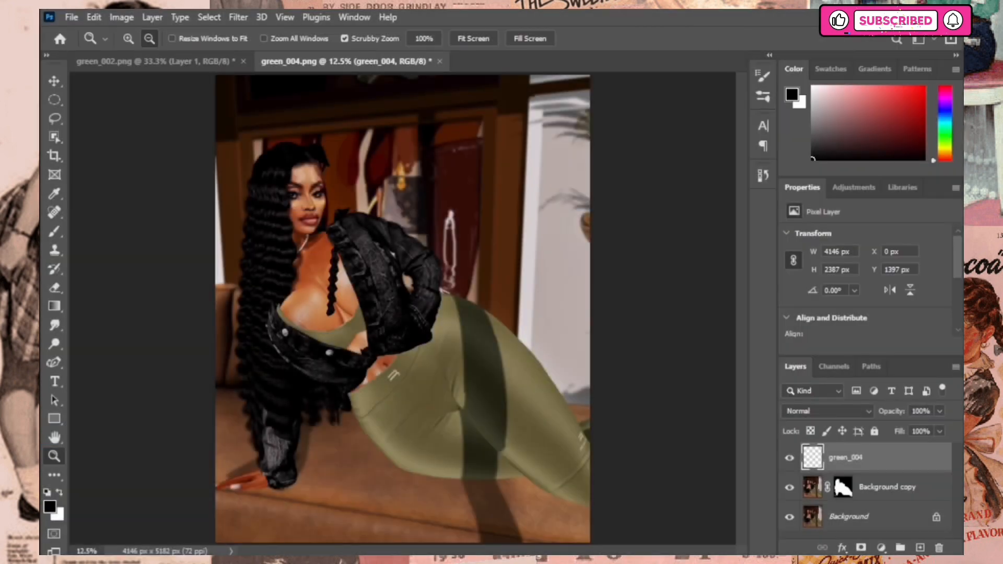
Step: Remove the green_004 layer from green_004.png and add new blank layers for shading
left_click(939, 548)
left_click(920, 548)
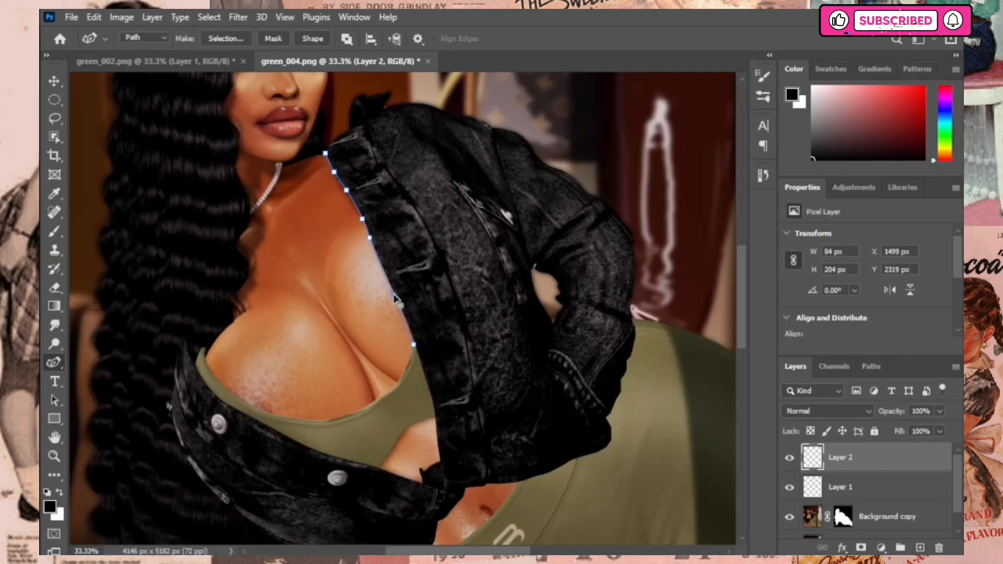
Step: Select the chest area along the jacket's front edge, shade that edge in black on Layer 2 at 354 px, and deselect
left_click(425, 375)
left_click(441, 459)
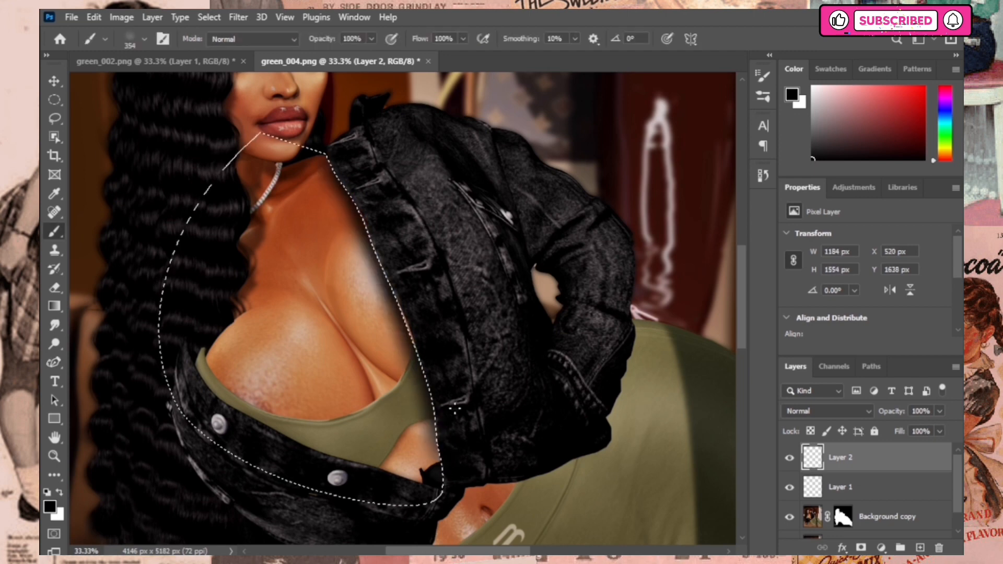
key("ctrl+d")
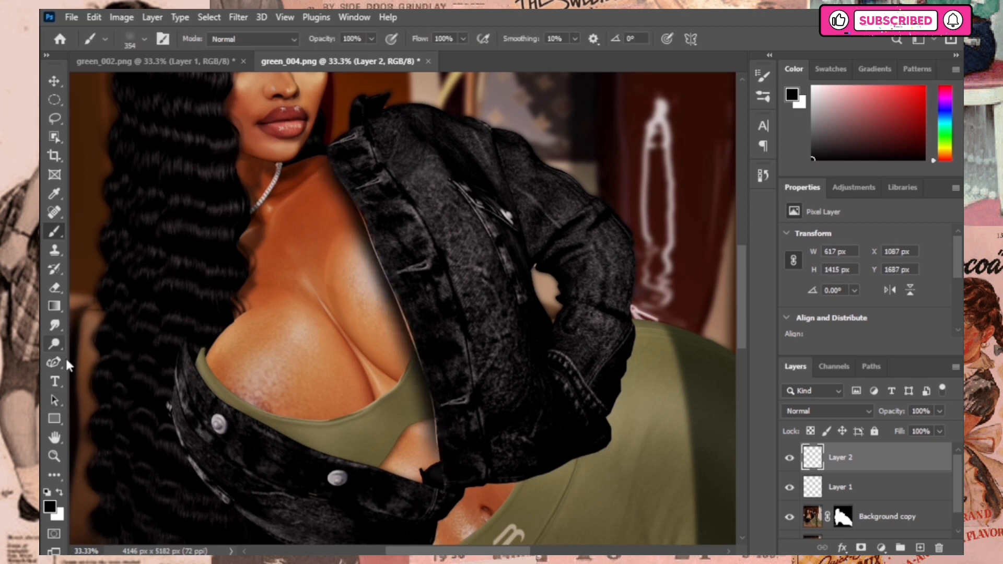
Step: Smudge the Layer 2 shading along the jacket's front edge at 417 px and 50% strength
left_click(54, 325)
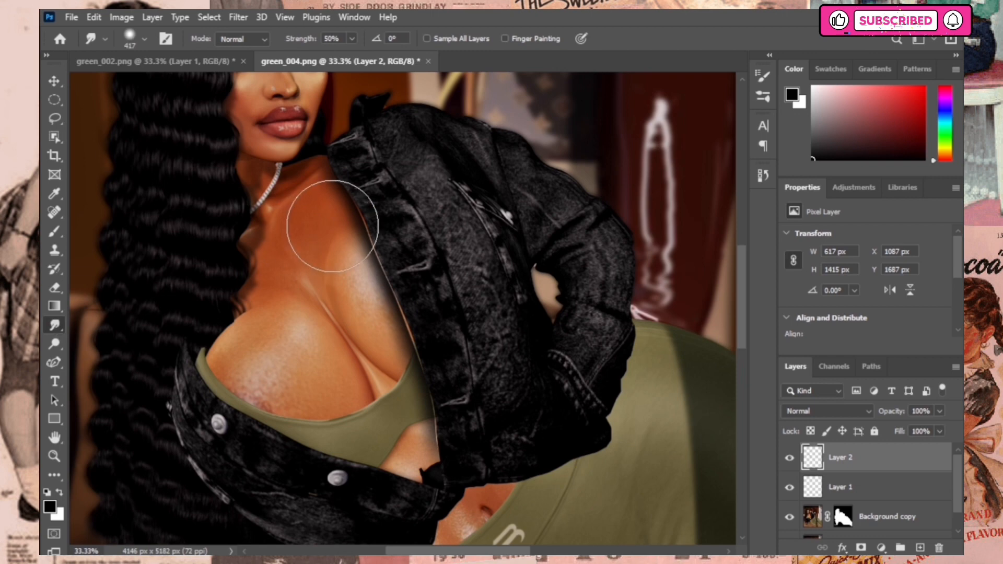
mouse_move(378, 214)
left_mouse_down()
mouse_move(394, 214)
mouse_move(431, 320)
left_mouse_up()
right_click(432, 293)
key("Escape")
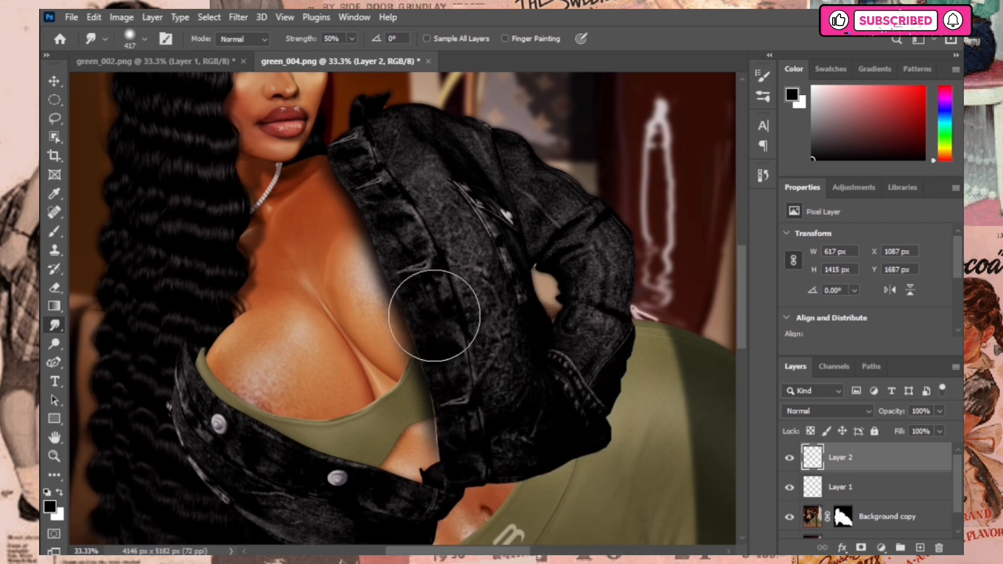
left_click_drag(434, 316, 466, 415)
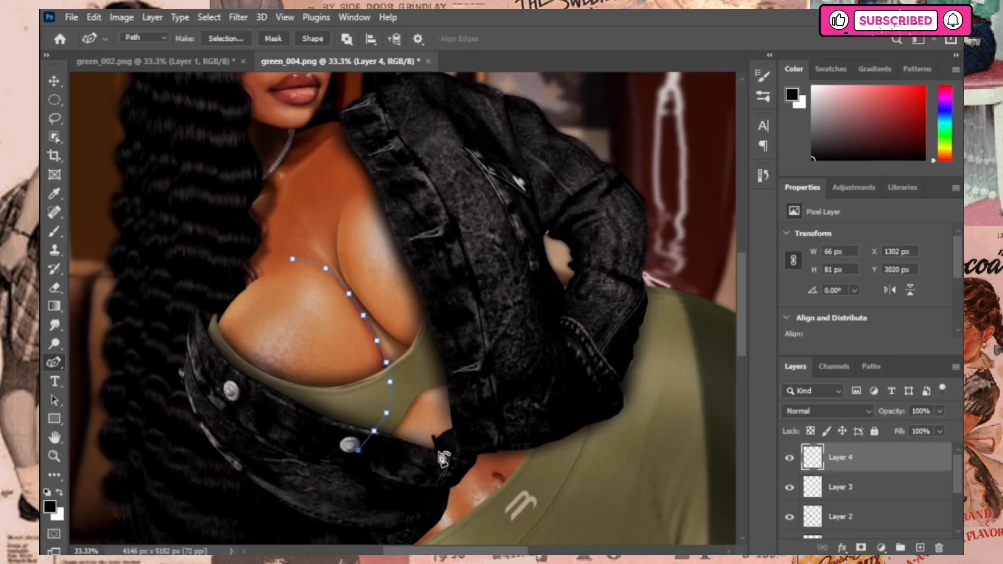
Step: Extend the cleavage path around the chest area next to the jacket and turn it into a selection on Layer 4
left_click(448, 349)
left_click(354, 198)
left_click(258, 209)
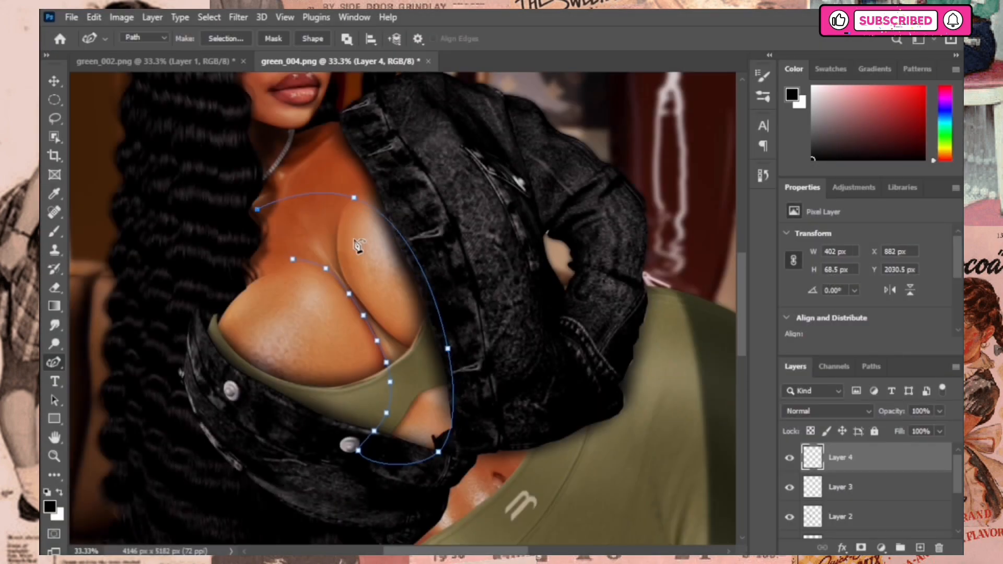
right_click(358, 245)
left_click(426, 293)
left_click(575, 146)
Step: Paint black shading along the selected cleavage line at 354 px, deselect, and erase the excess with a 243 px soft eraser
key("b")
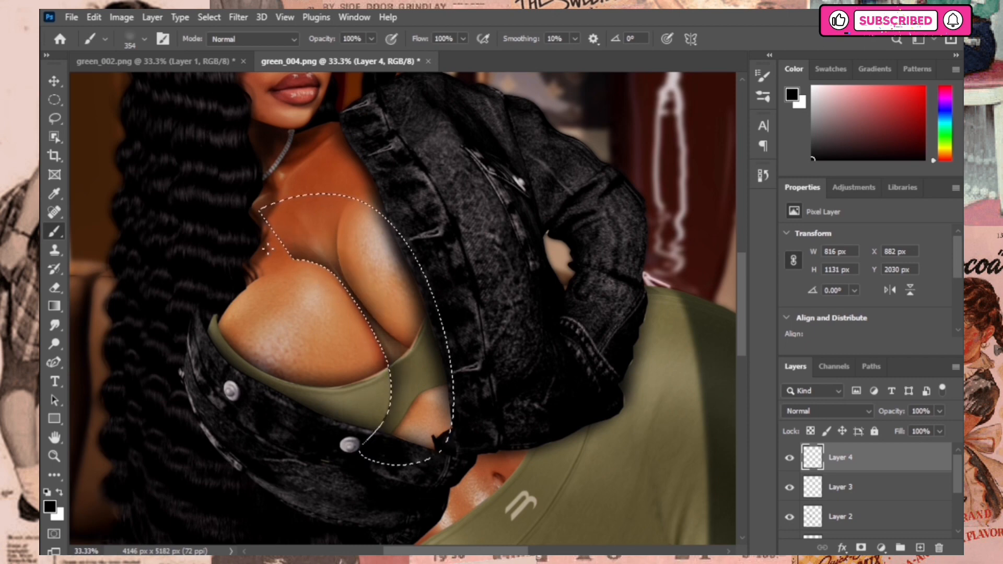
key("ctrl+d")
left_click(54, 288)
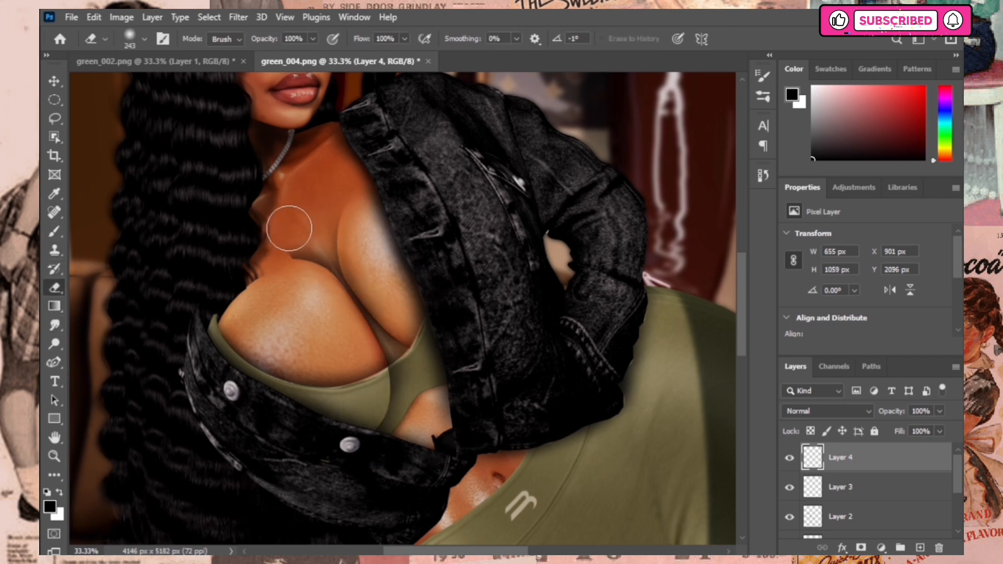
mouse_move(287, 220)
left_mouse_down()
mouse_move(275, 239)
mouse_move(342, 231)
mouse_move(318, 224)
mouse_move(382, 272)
mouse_move(363, 253)
mouse_move(410, 316)
mouse_move(401, 316)
mouse_move(423, 373)
mouse_move(421, 423)
mouse_move(370, 463)
mouse_move(434, 309)
mouse_move(423, 274)
mouse_move(412, 344)
left_mouse_up()
Step: Trace a curved path from the olive top's neckline edge across the jacket
scroll(413, 343, "down", 3)
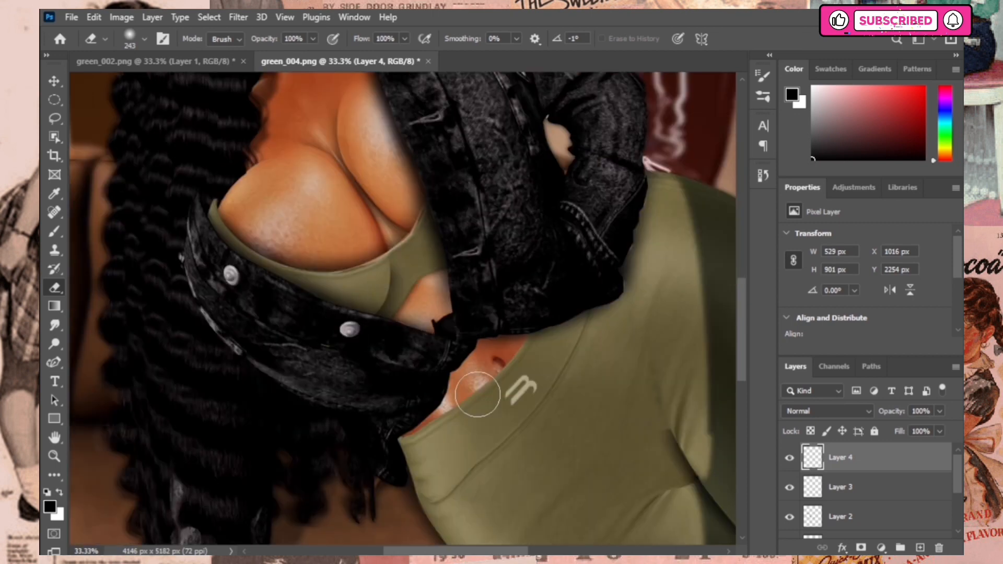
left_click(55, 363)
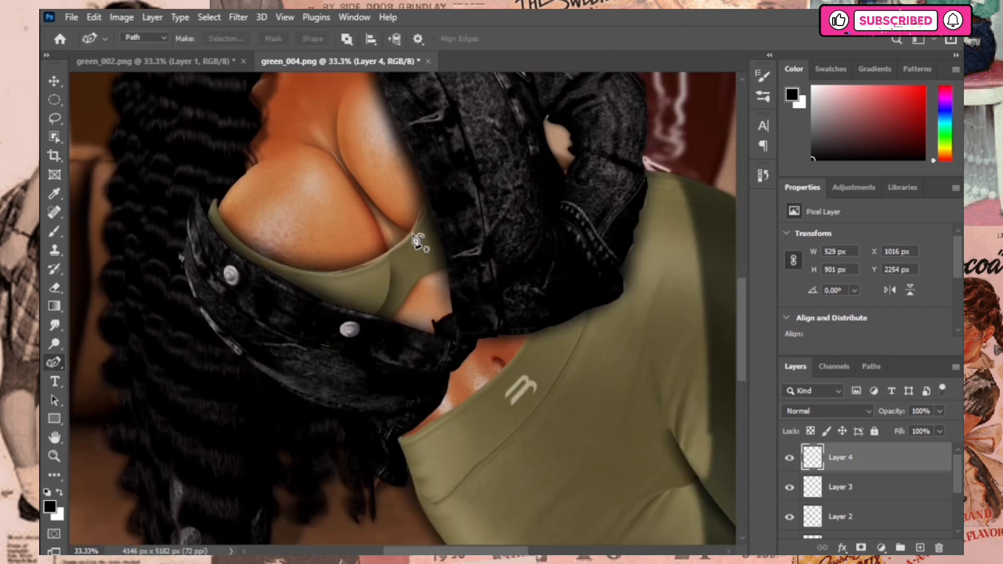
left_click(409, 233)
left_click_drag(442, 237, 491, 205)
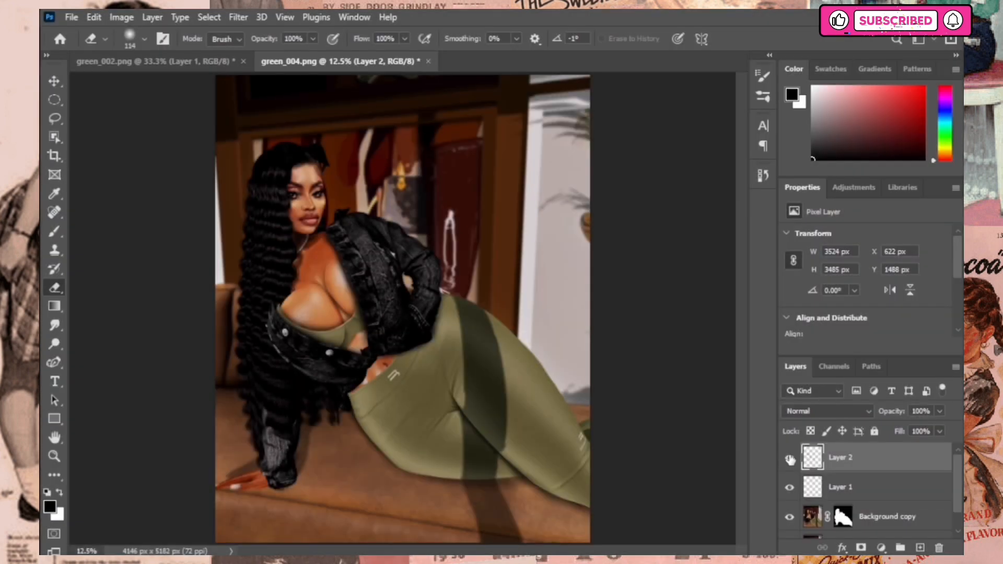
Step: Compare the shading by hiding and showing Layer 2, and label the shading layers red in green_004.png and green_002.png
left_click(790, 458)
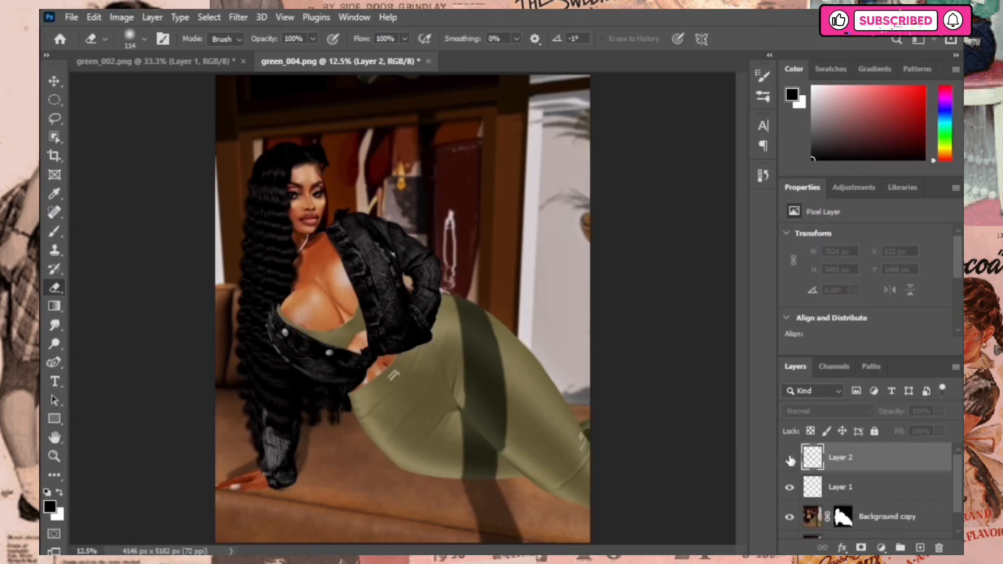
left_click(790, 458)
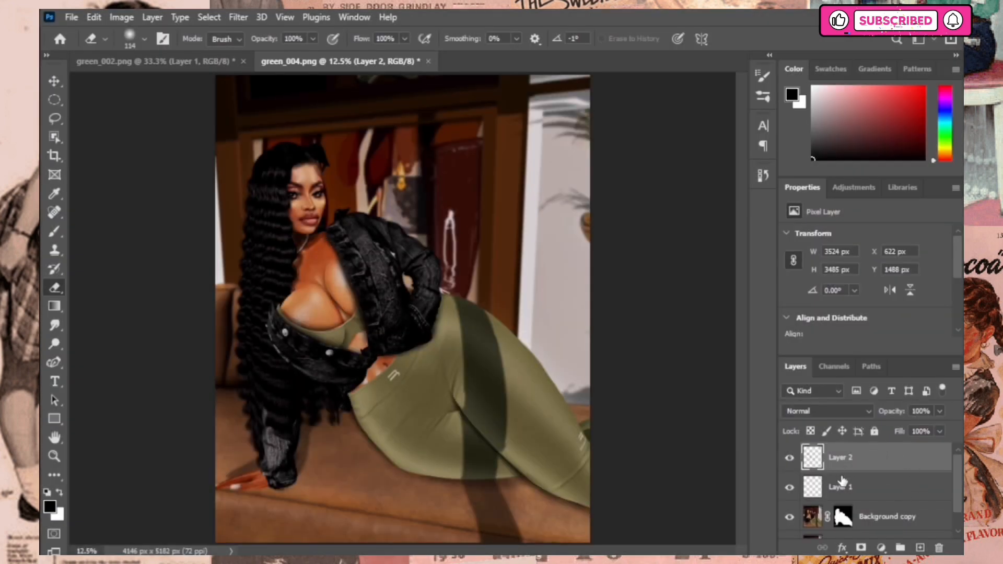
right_click(856, 467)
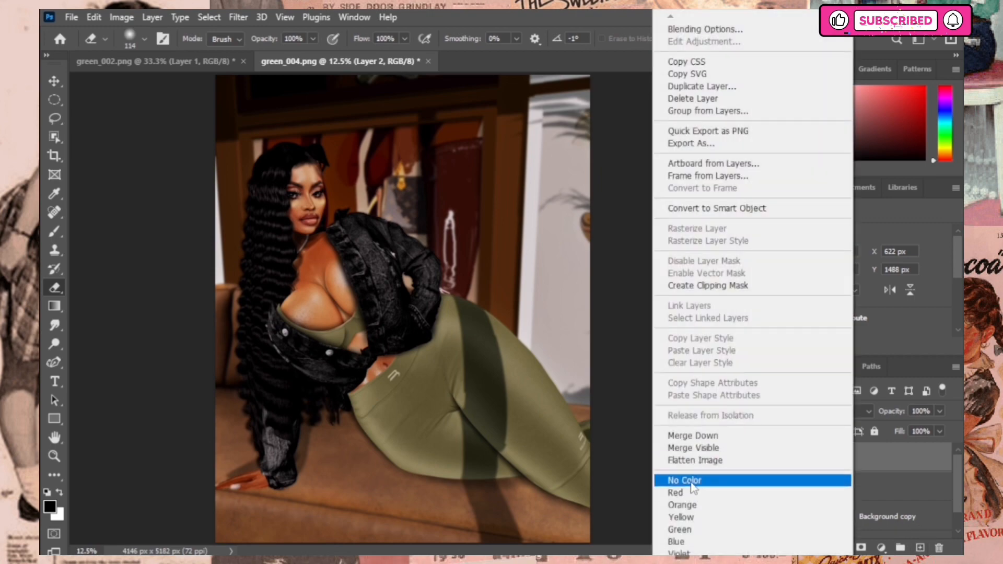
left_click(706, 493)
key("ctrl+Tab")
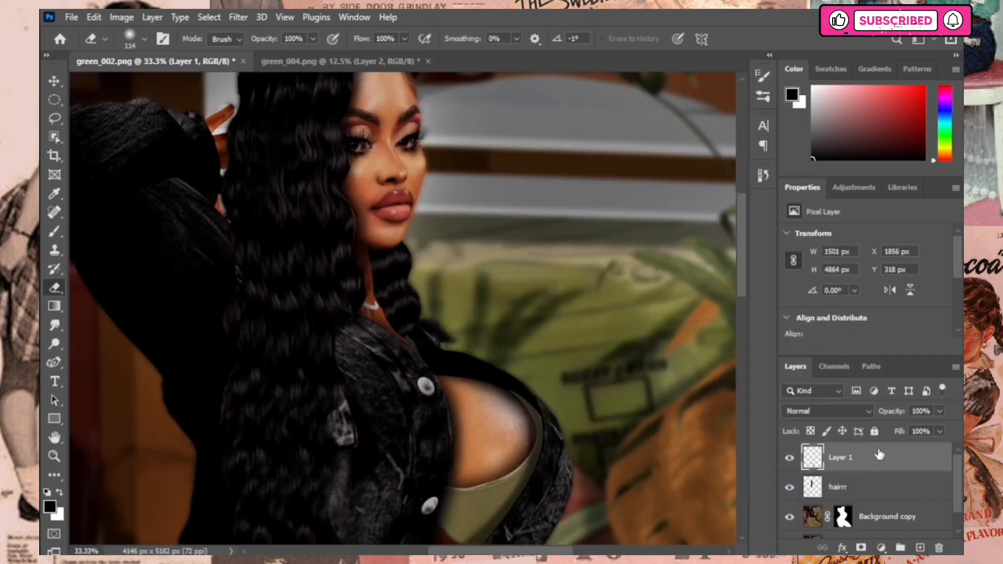
right_click(880, 455)
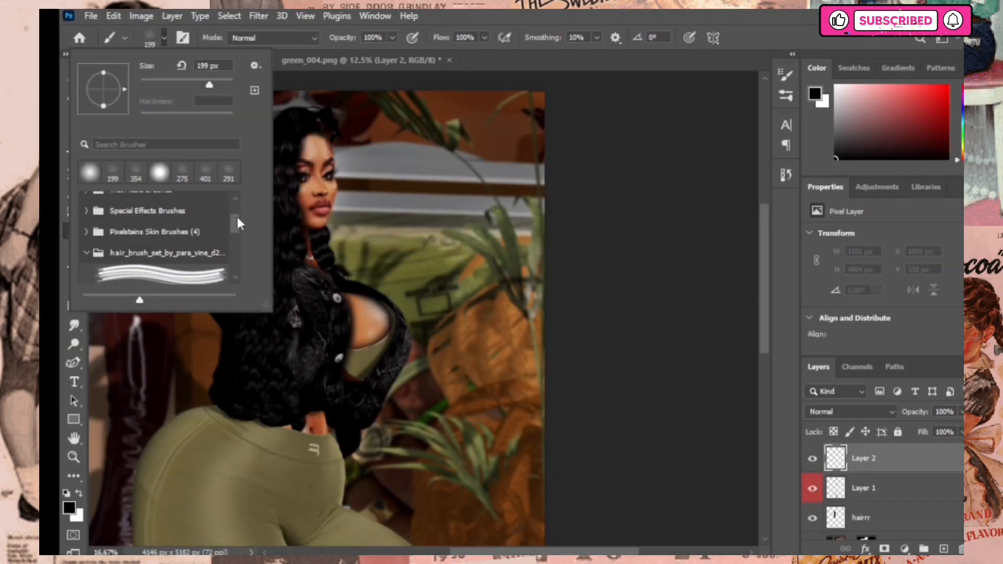
Step: Paint black hair strands along the hair's lower ends on Layer 2 of green_002.png with a 100 px hair brush
left_click_drag(238, 224, 241, 261)
left_click(195, 248)
key("Escape")
left_click(195, 60)
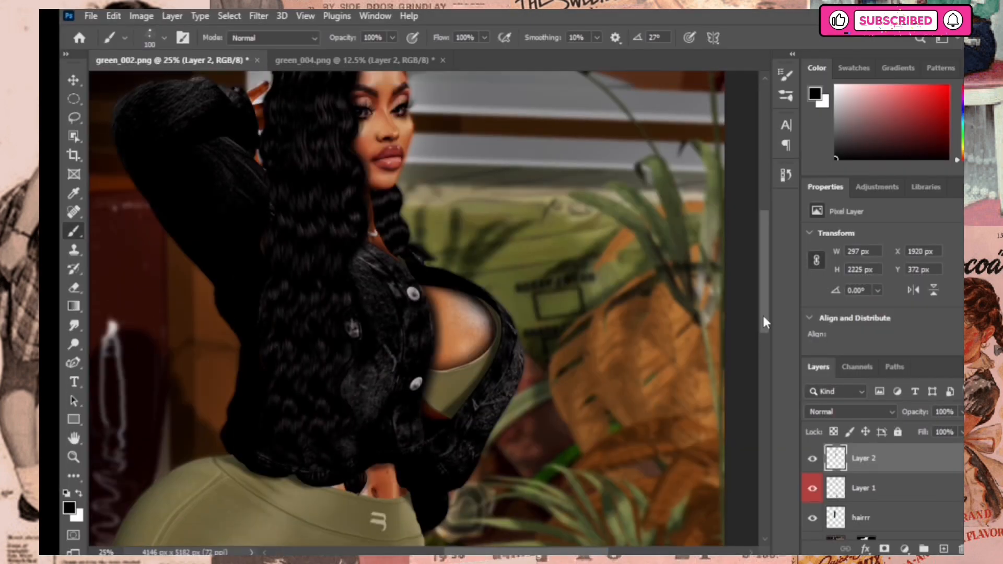
scroll(766, 322, "down", 3)
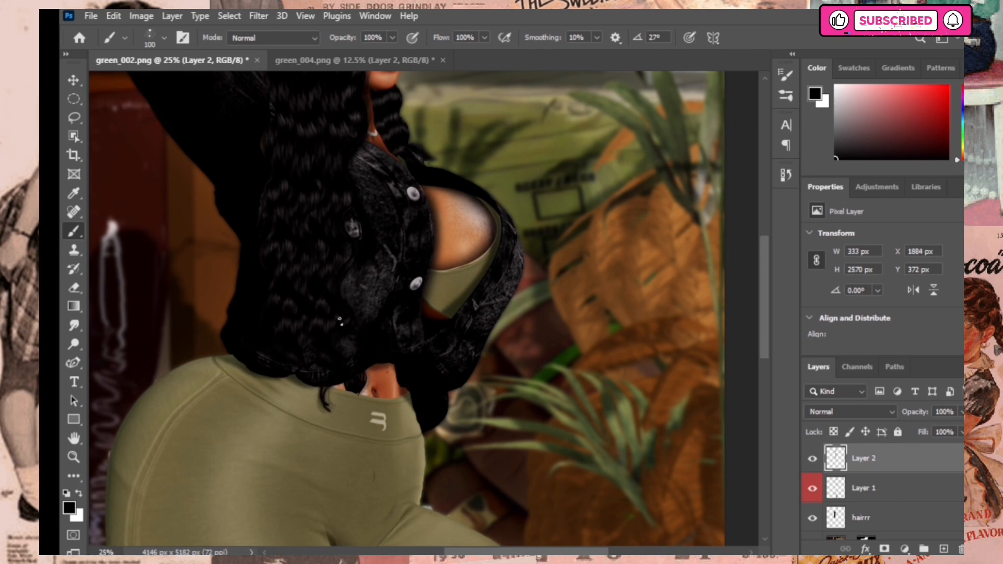
scroll(757, 287, "up", 4)
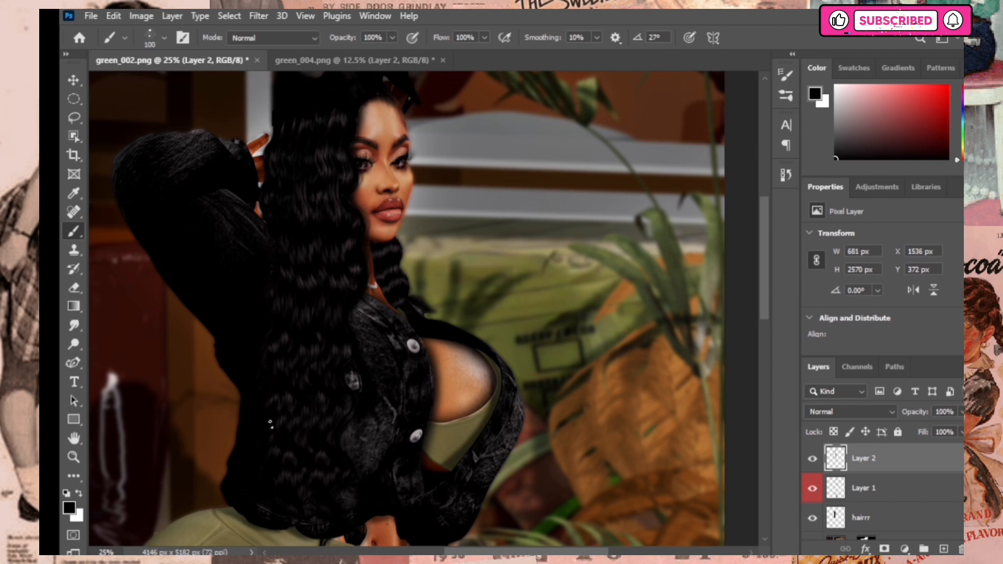
scroll(731, 270, "down", 3)
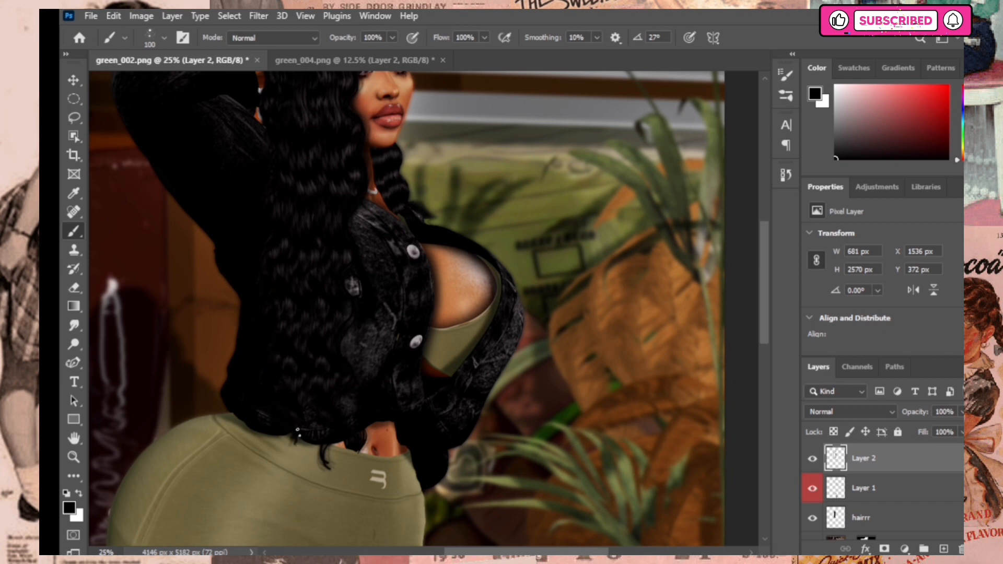
left_click(73, 288)
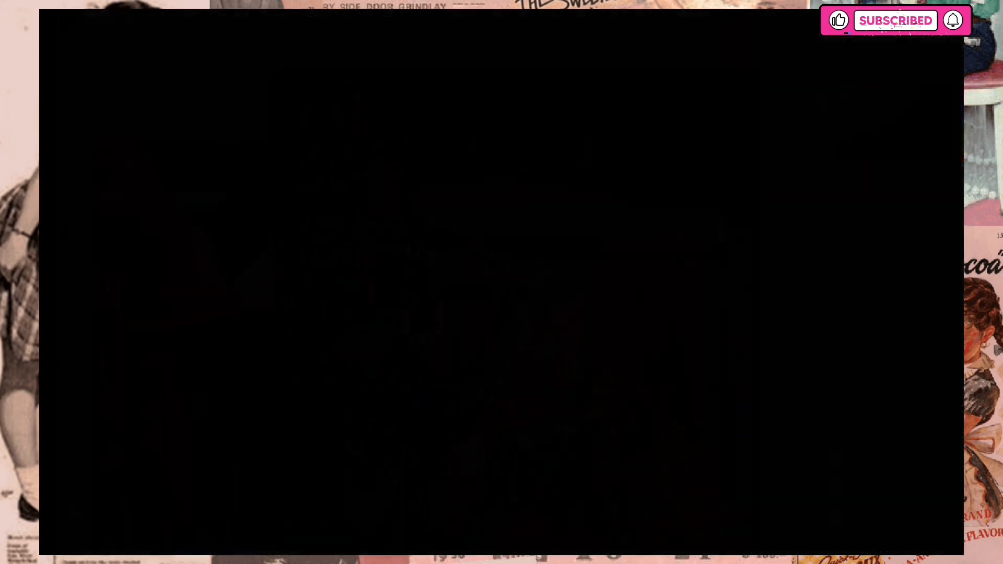
Step: Paint a white wavy strand along the hair edge beside the face on Layer 3 with the Hair 5 brush at 10 px
key("Return")
scroll(766, 217, "down", 3)
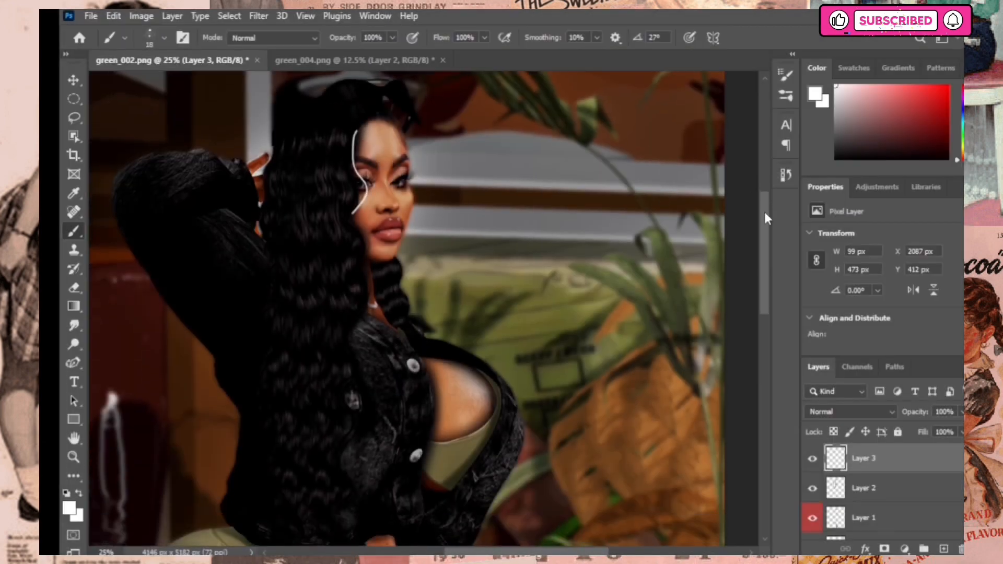
left_click(164, 38)
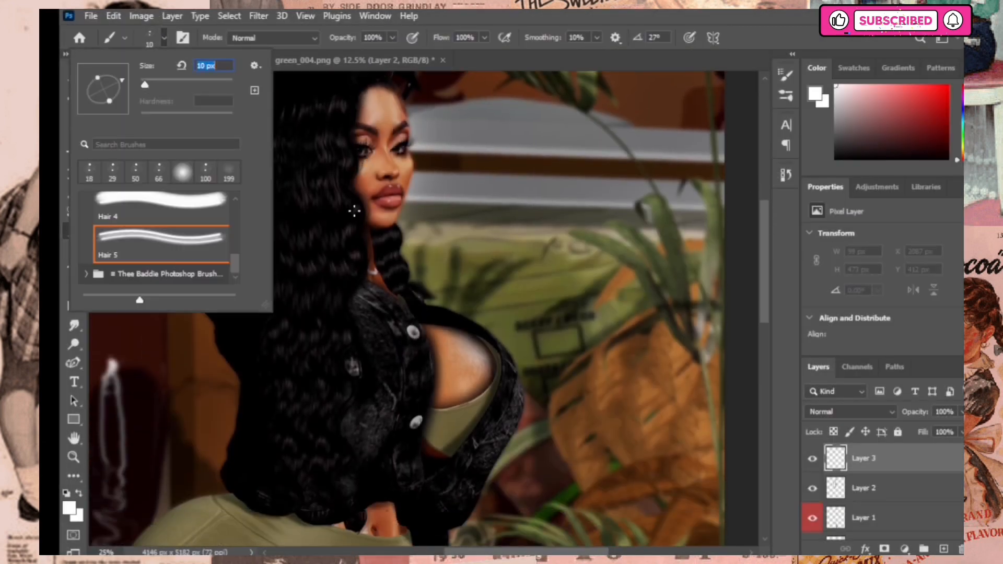
left_click(354, 211)
left_click_drag(347, 165, 350, 241)
key("ctrl+z")
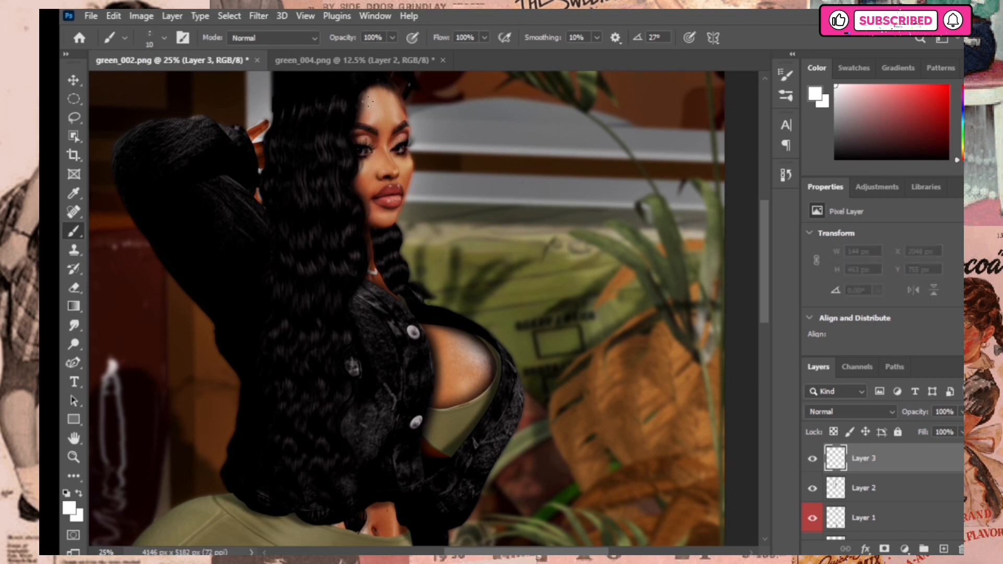
left_click_drag(354, 225, 360, 222)
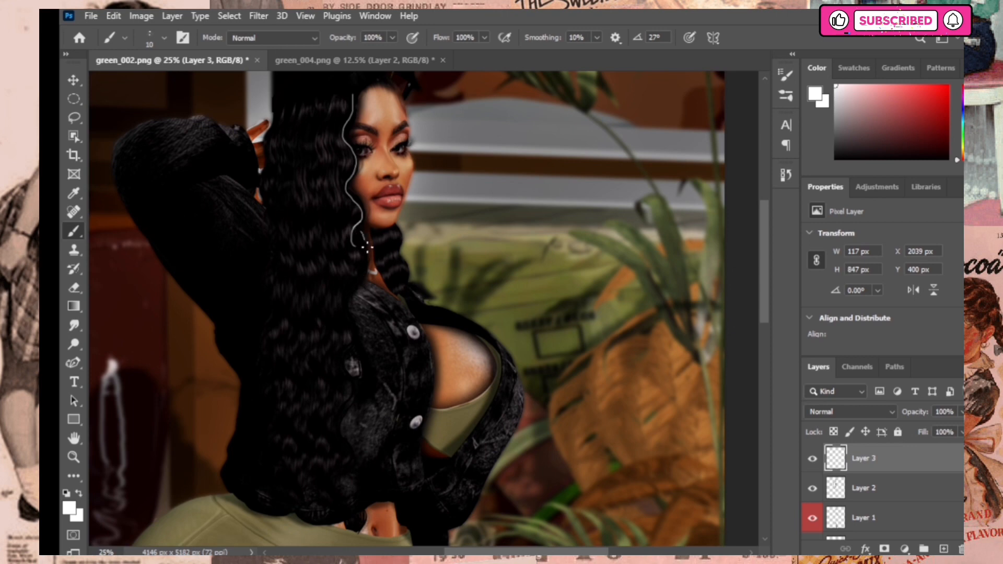
left_click_drag(355, 336, 364, 350)
scroll(363, 362, "up", 1)
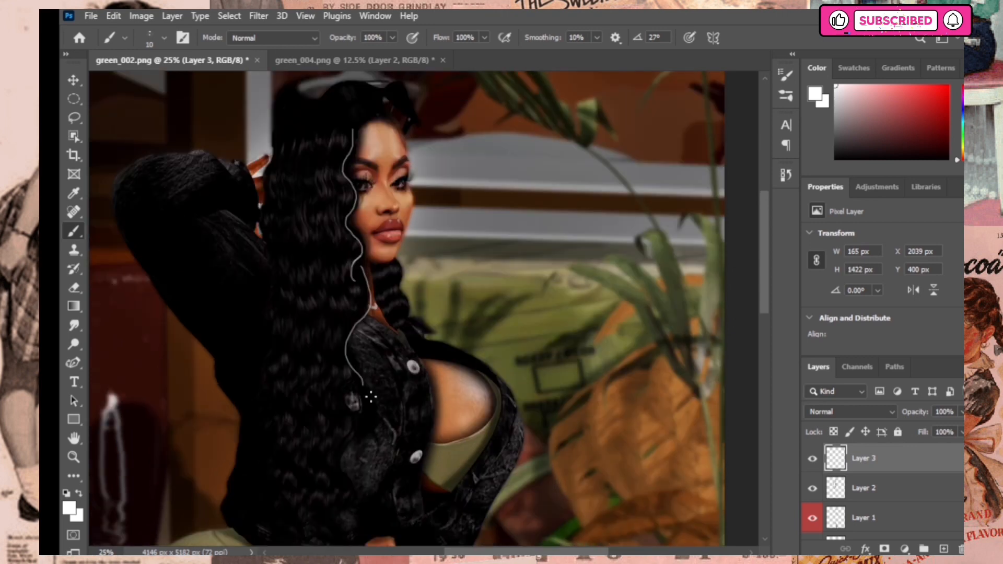
Step: Continue the white strand down to the hair ends and add more wavy strands across the hair on Layer 3
left_click_drag(353, 431, 330, 468)
scroll(330, 480, "up", 1)
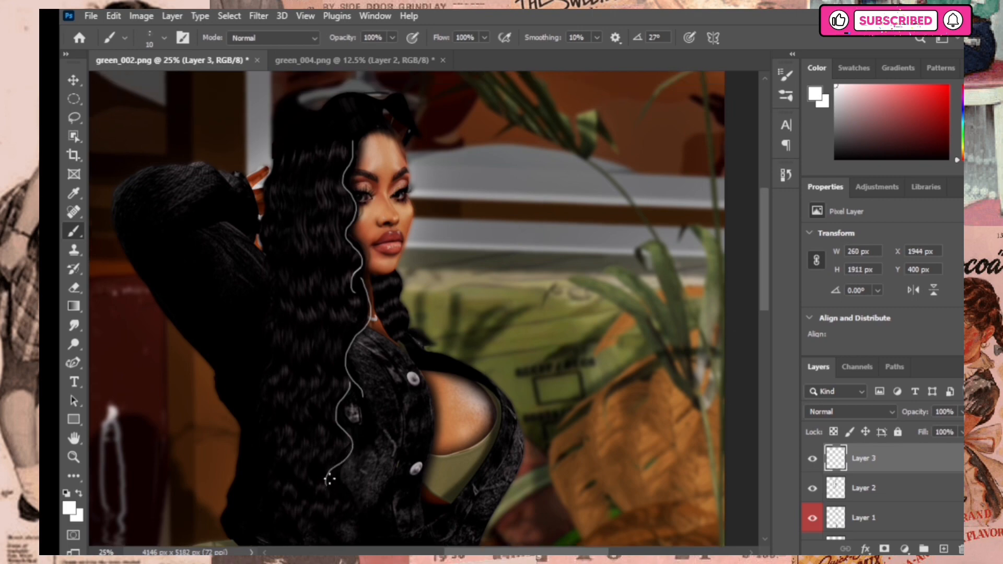
left_click_drag(767, 300, 768, 335)
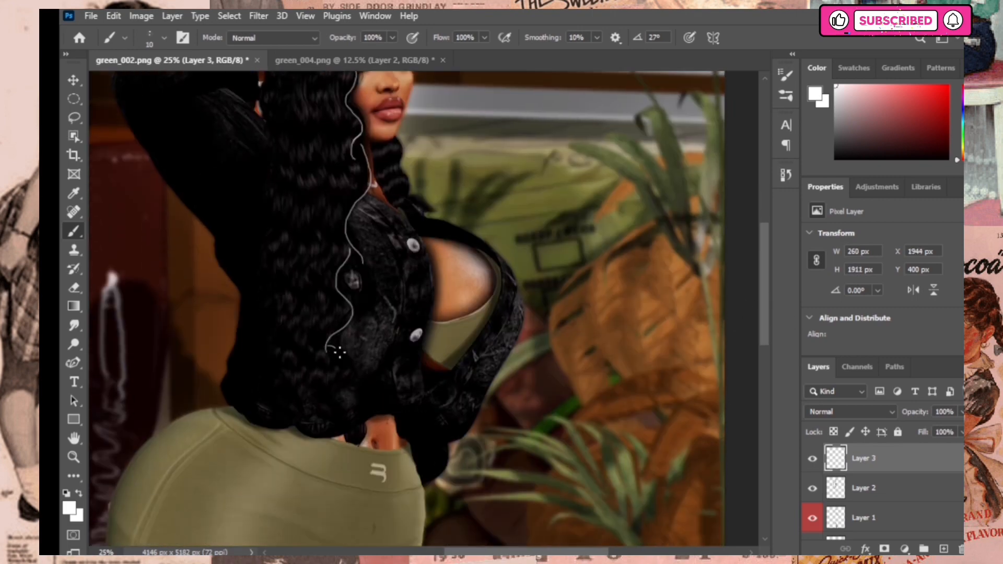
left_click_drag(327, 347, 310, 410)
scroll(317, 416, "down", 1)
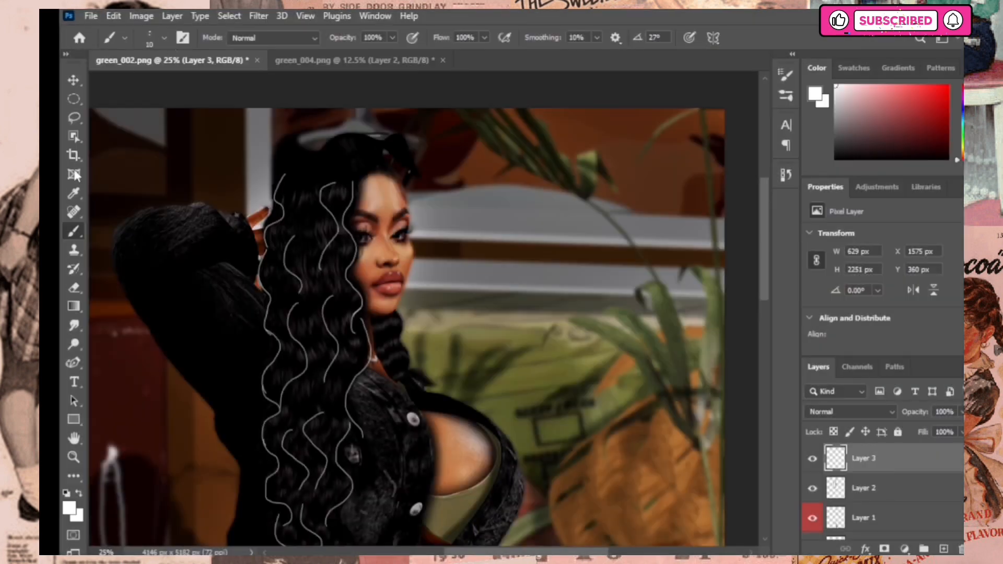
Step: Partly erase the white strands on Layer 3 with a 243 px soft eraser at 61% opacity to soften them
key("e")
right_click(191, 78)
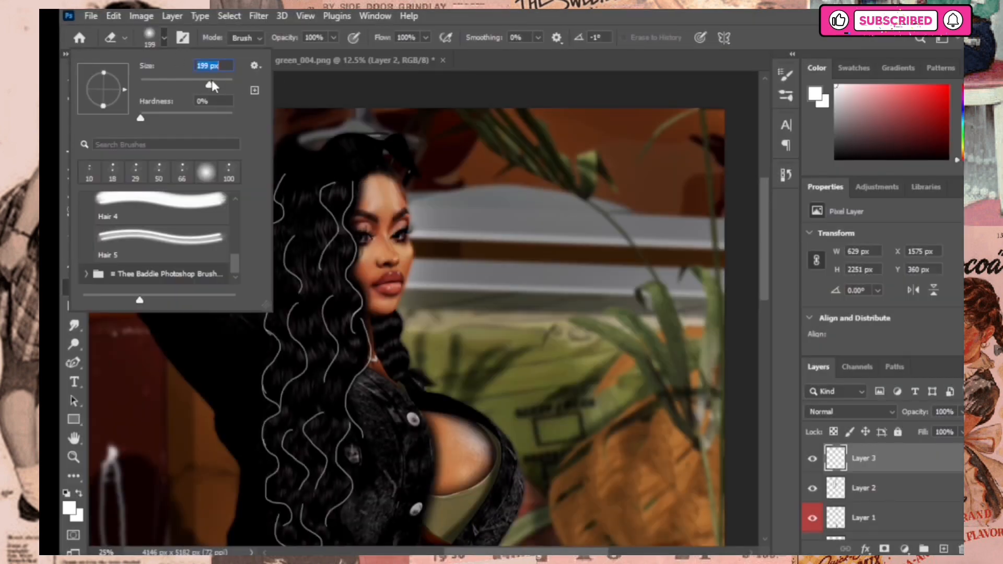
left_click_drag(211, 80, 217, 80)
left_click(333, 37)
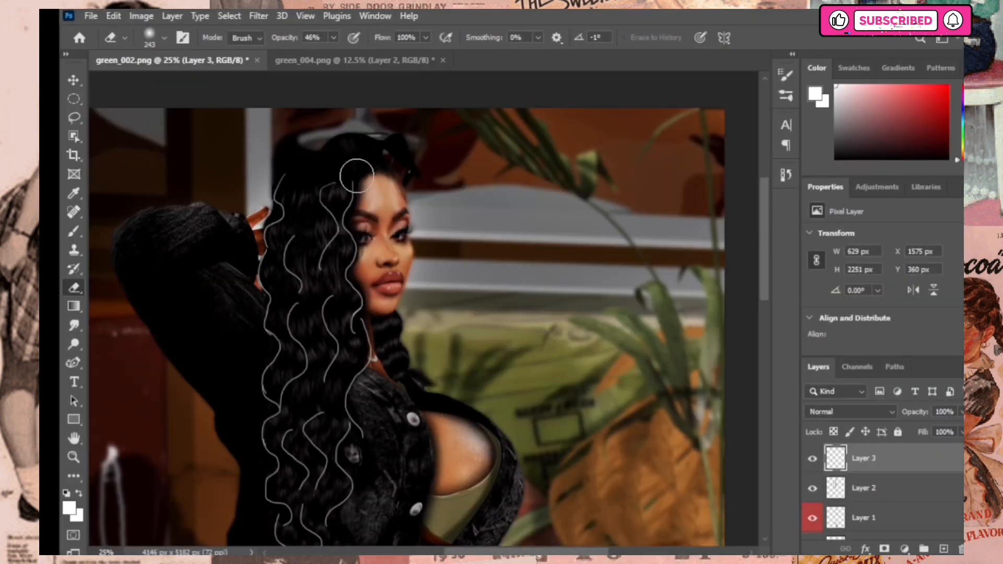
scroll(347, 167, "up", 1)
left_click(333, 37)
left_click_drag(334, 55, 345, 54)
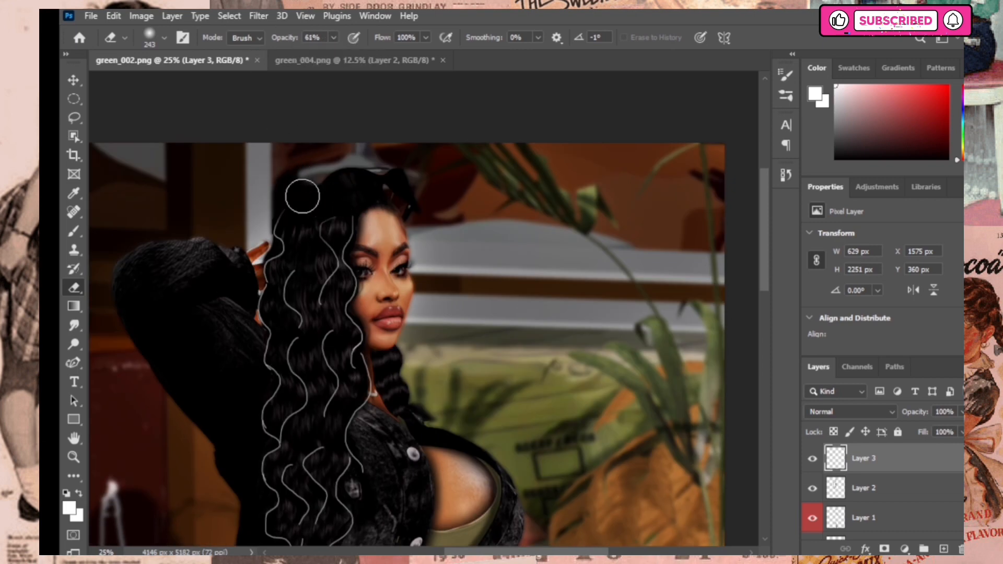
scroll(291, 241, "down", 1)
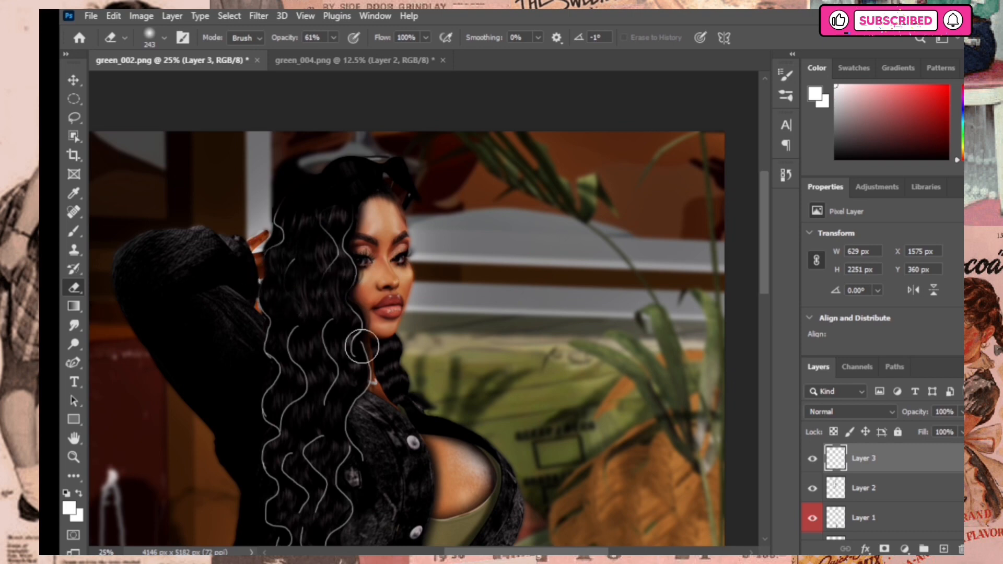
mouse_move(357, 349)
left_mouse_down()
mouse_move(260, 381)
mouse_move(321, 393)
left_mouse_up()
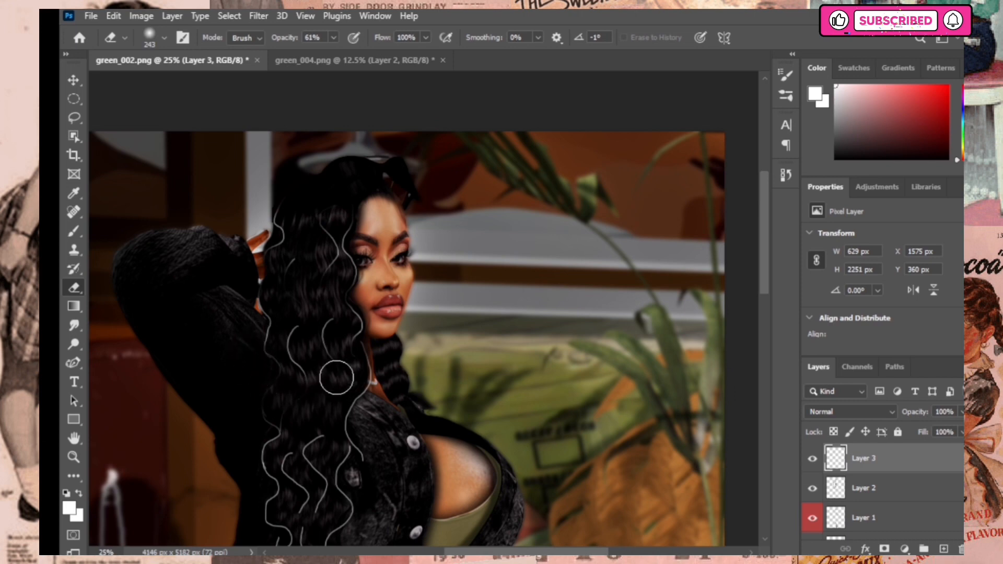
scroll(736, 292, "down", 3)
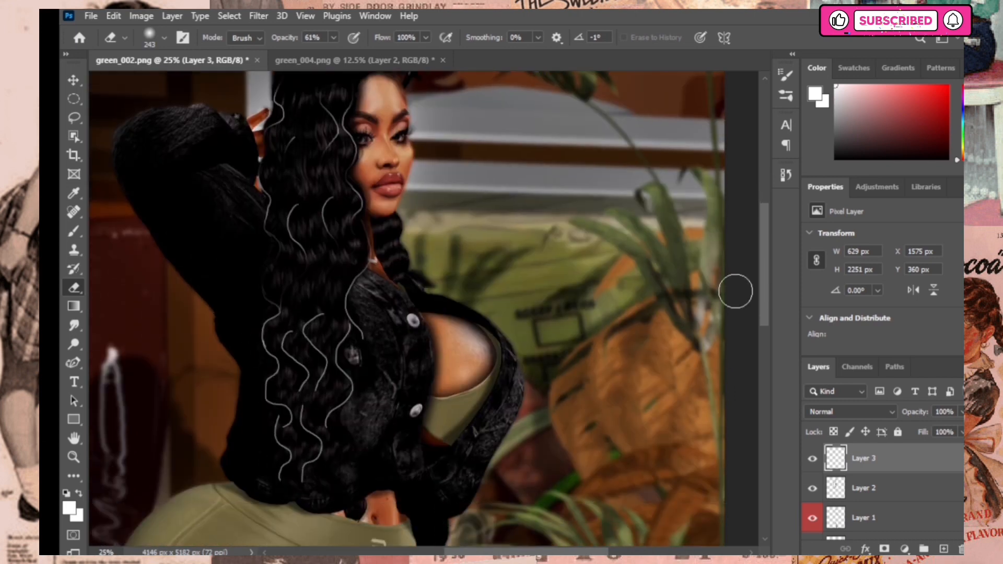
scroll(313, 340, "down", 1)
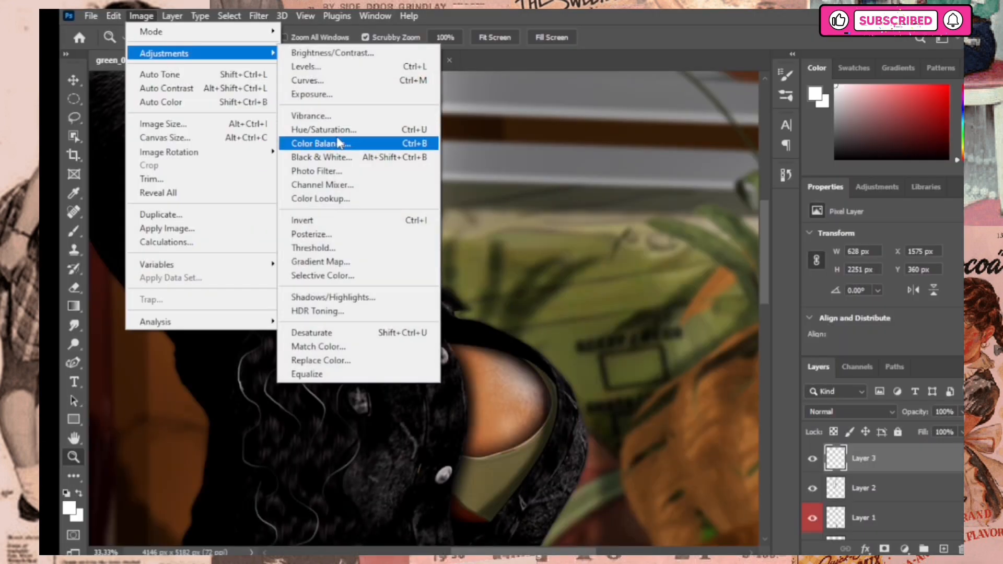
Step: Darken the strands on Layer 3 with a Hue/Saturation lightness of -67 and touch them up with the eraser
left_click(324, 129)
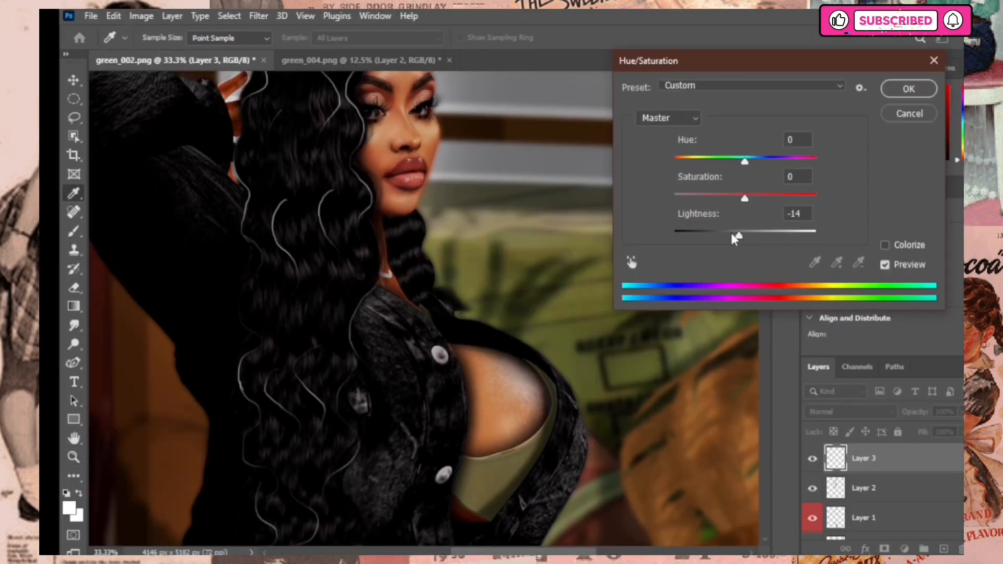
left_click_drag(733, 234, 702, 233)
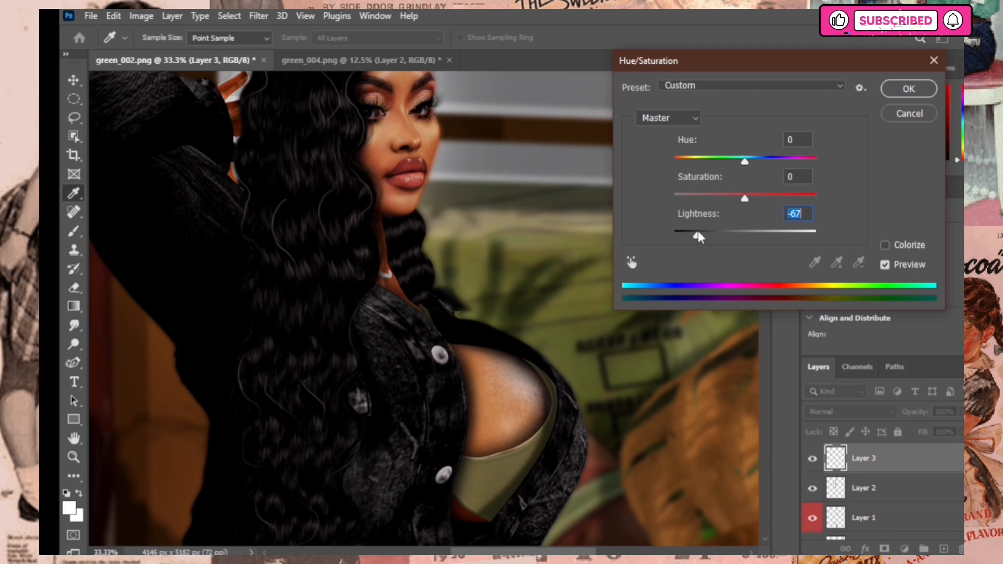
key("Return")
key("e")
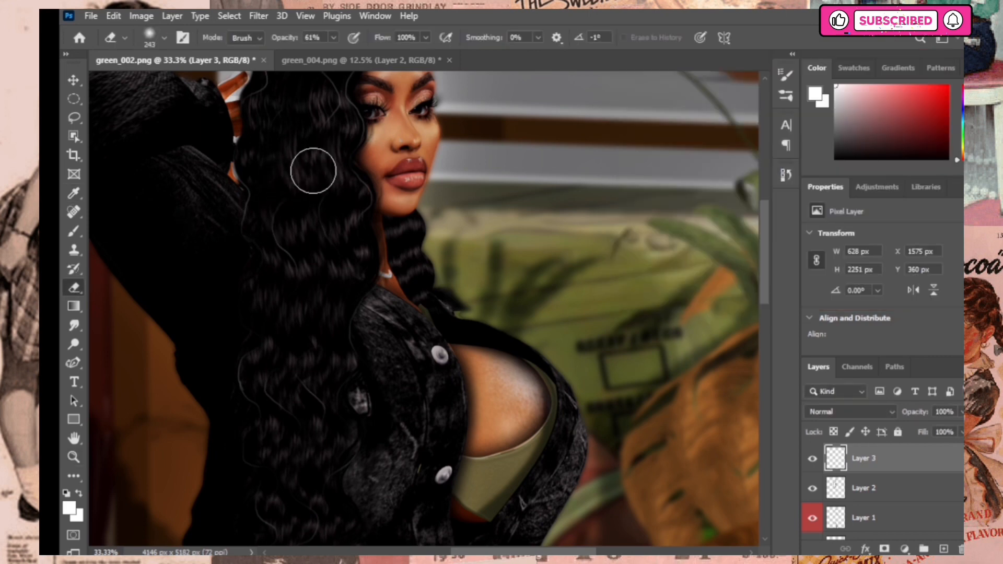
scroll(314, 171, "up", 5)
scroll(767, 256, "down", 1)
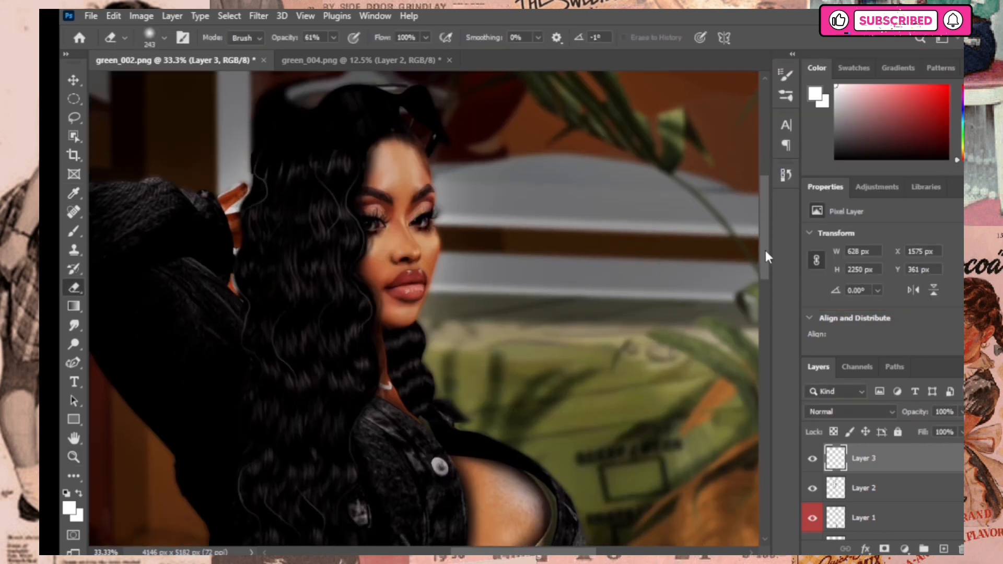
scroll(768, 256, "down", 20)
scroll(763, 293, "up", 10)
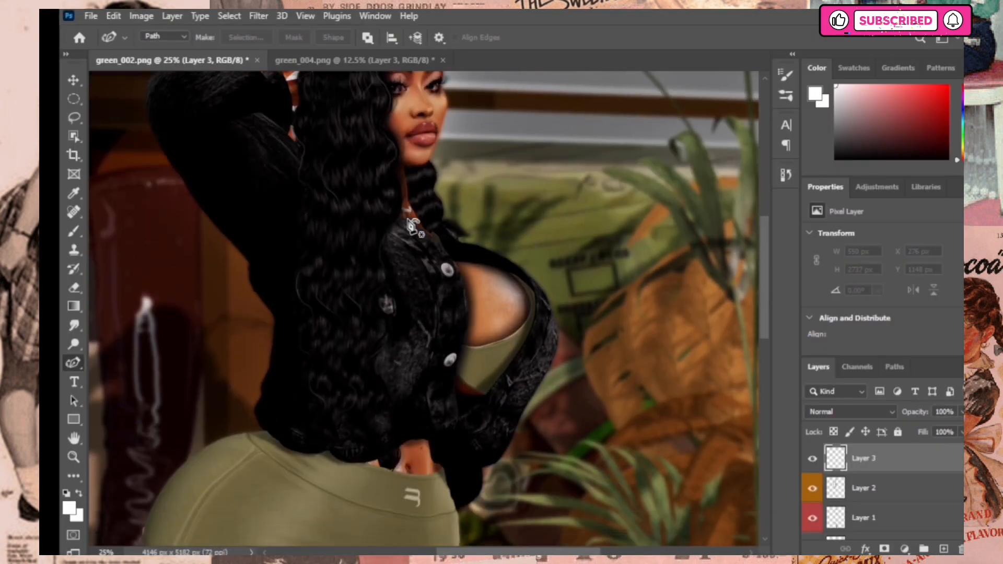
Step: Trace a curved path around the black jacket, from the neckline down the front, around the hem, back and raised sleeve
left_click(400, 218)
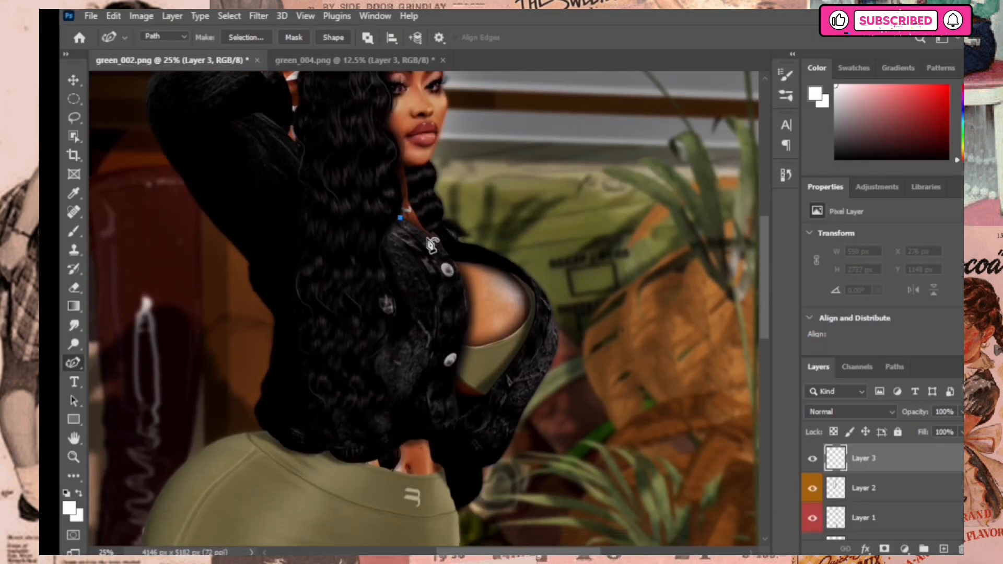
left_click(437, 242)
left_click(453, 261)
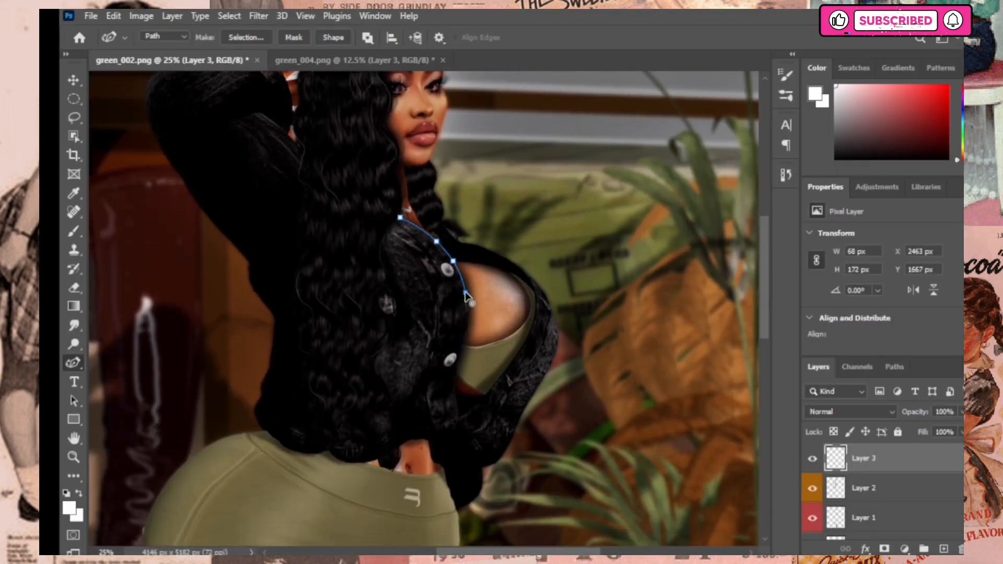
left_click(456, 368)
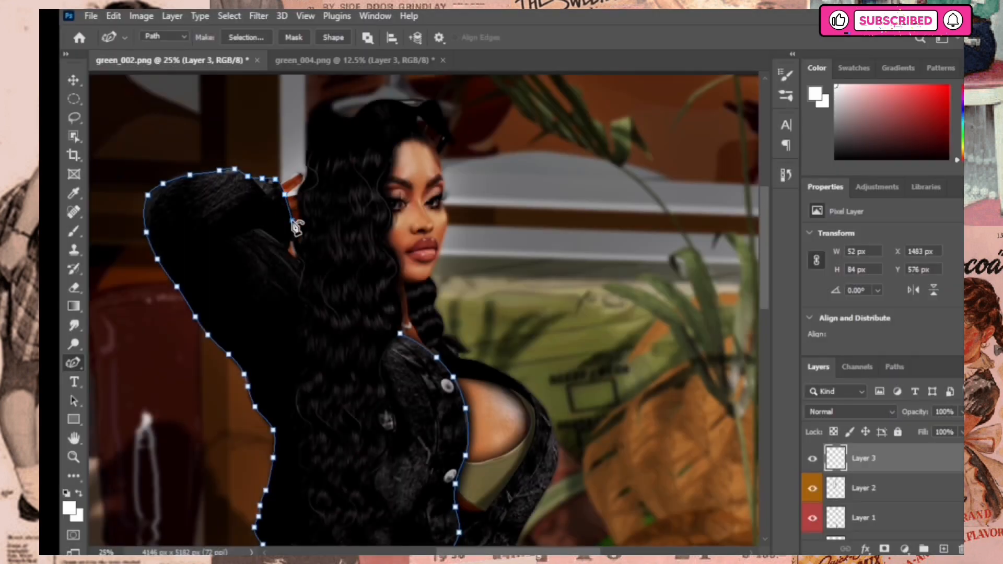
left_click(265, 228)
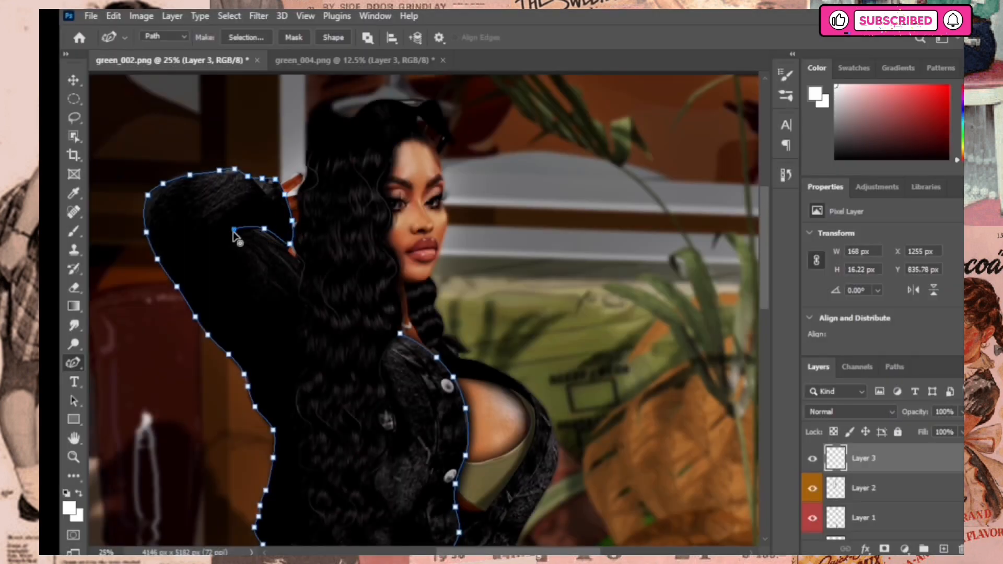
left_click(254, 282)
left_click(299, 319)
left_click(251, 279)
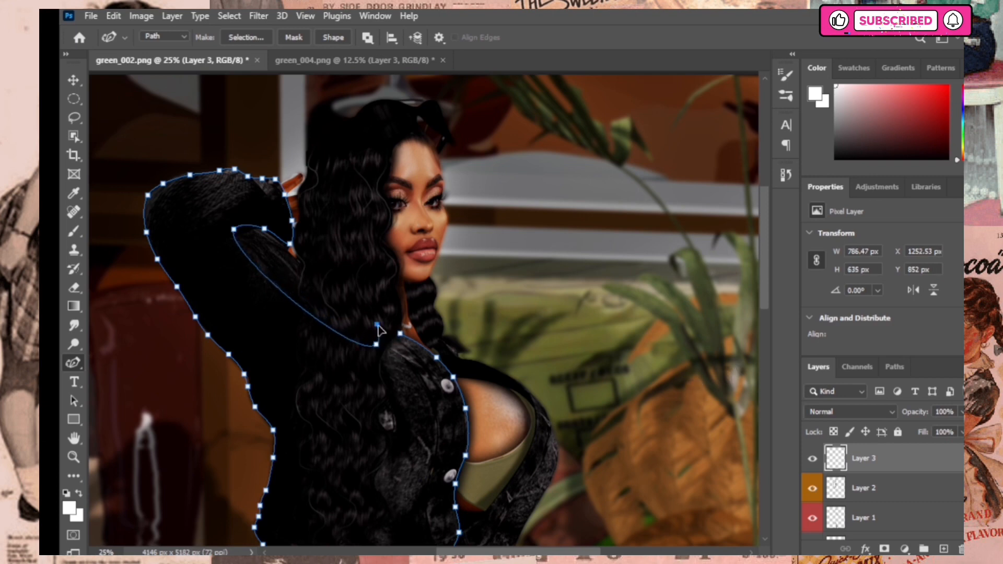
Step: Finish the jacket path across the shoulder under the hair and turn it into a selection
left_click(384, 327)
right_click(360, 329)
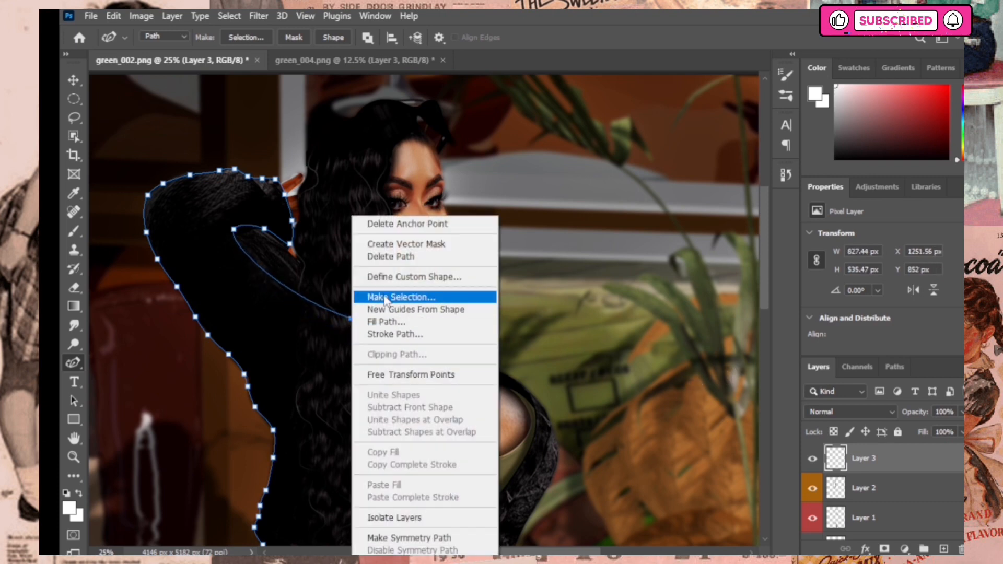
left_click(392, 231)
key("Return")
Step: Paint white highlights along the inside edges of the jacket selection on Layer 3 with a 322 px brush
key("b")
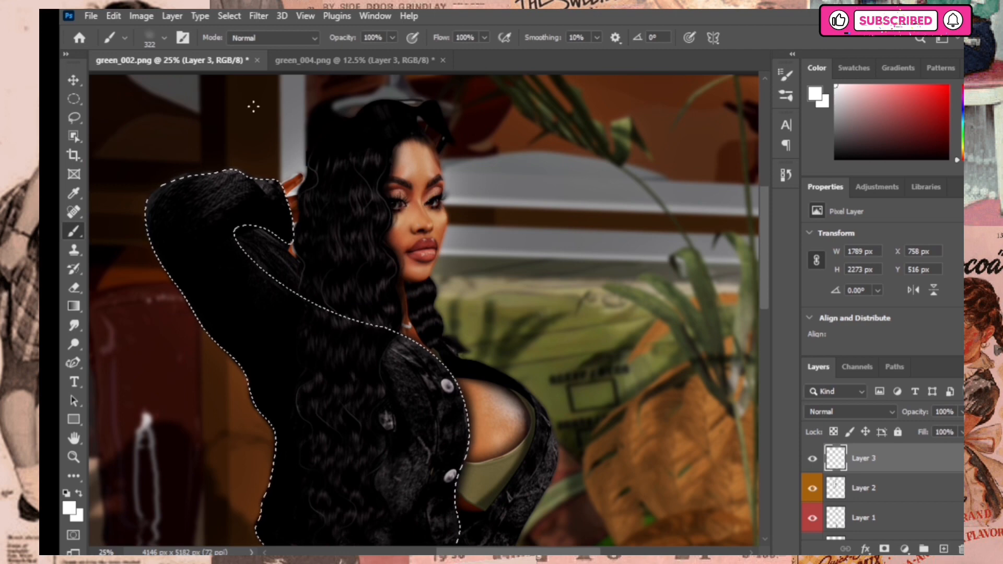
mouse_move(286, 172)
left_mouse_down()
mouse_move(201, 162)
mouse_move(139, 228)
mouse_move(274, 168)
mouse_move(261, 203)
left_mouse_up()
scroll(261, 203, "down", 1)
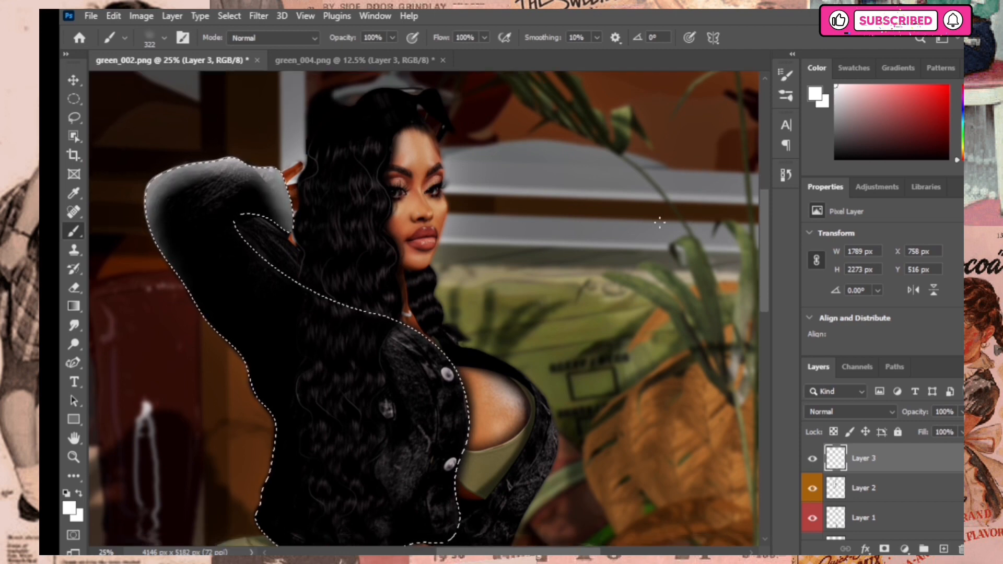
scroll(204, 184, "down", 5)
mouse_move(204, 184)
left_mouse_down()
mouse_move(157, 91)
mouse_move(261, 243)
left_mouse_up()
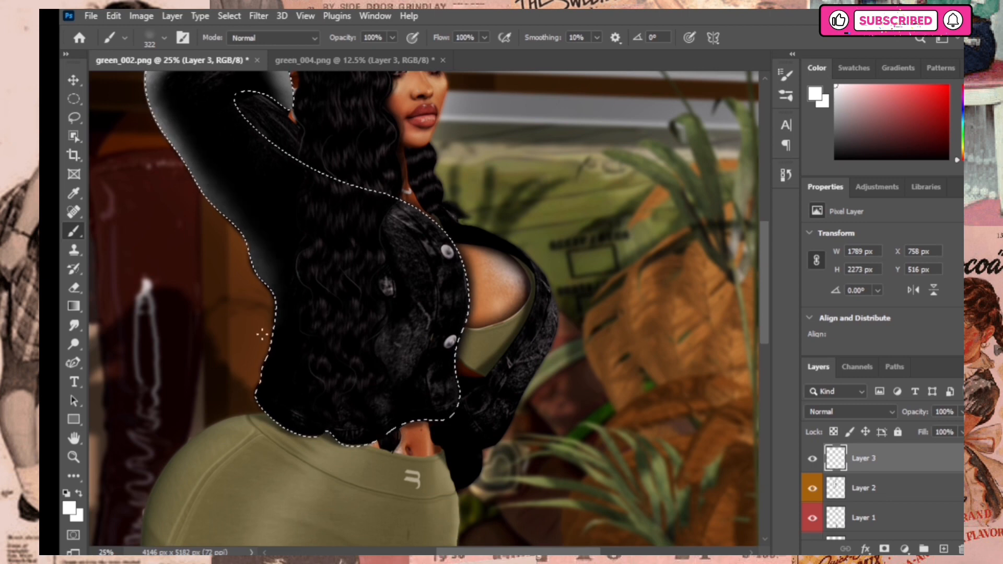
mouse_move(214, 194)
left_mouse_down()
mouse_move(259, 301)
mouse_move(244, 407)
mouse_move(258, 380)
mouse_move(310, 473)
mouse_move(218, 381)
mouse_move(249, 427)
mouse_move(256, 414)
mouse_move(445, 423)
mouse_move(369, 429)
mouse_move(436, 410)
mouse_move(437, 427)
mouse_move(463, 392)
mouse_move(484, 305)
mouse_move(454, 225)
mouse_move(391, 158)
mouse_move(476, 251)
mouse_move(465, 255)
mouse_move(476, 299)
mouse_move(451, 223)
mouse_move(236, 143)
mouse_move(246, 102)
left_mouse_up()
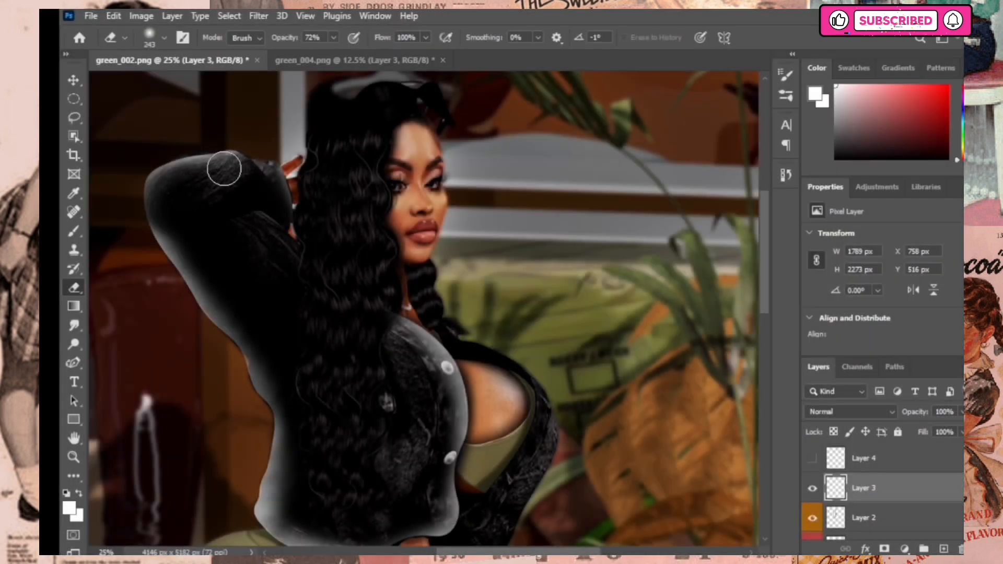
Step: Soften the white jacket highlights on the raised sleeve and back on Layer 3 with a 243 px eraser at 72% opacity
mouse_move(225, 168)
left_mouse_down()
mouse_move(169, 202)
mouse_move(166, 212)
mouse_move(202, 252)
mouse_move(163, 224)
mouse_move(219, 281)
mouse_move(218, 307)
mouse_move(178, 215)
mouse_move(216, 275)
mouse_move(161, 225)
mouse_move(219, 278)
mouse_move(260, 349)
left_mouse_up()
scroll(237, 367, "up", 1)
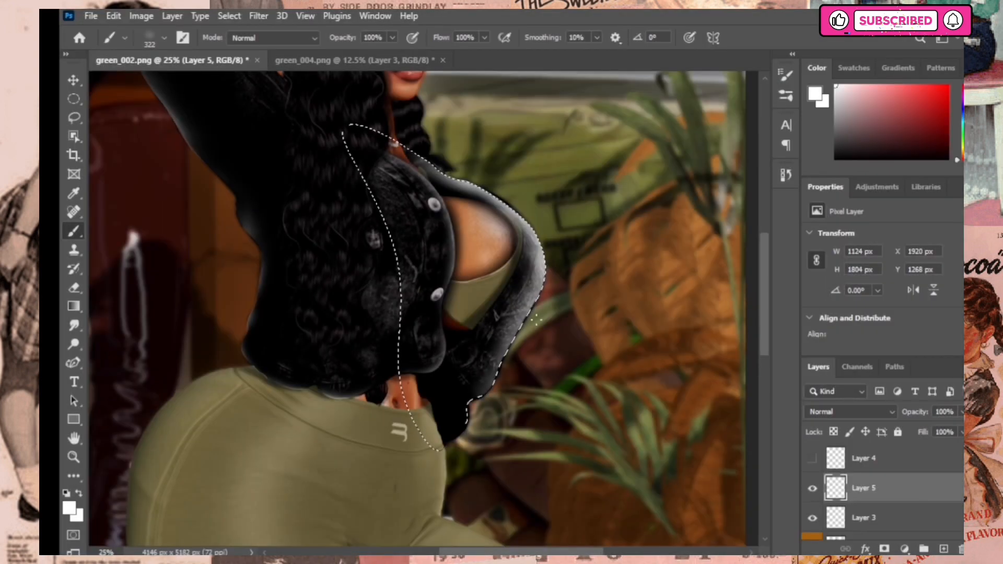
Step: Deselect the far jacket panel, smudge its hem, and erase excess white around the chest opening on Layer 5 with the 243 px eraser
key("ctrl+d")
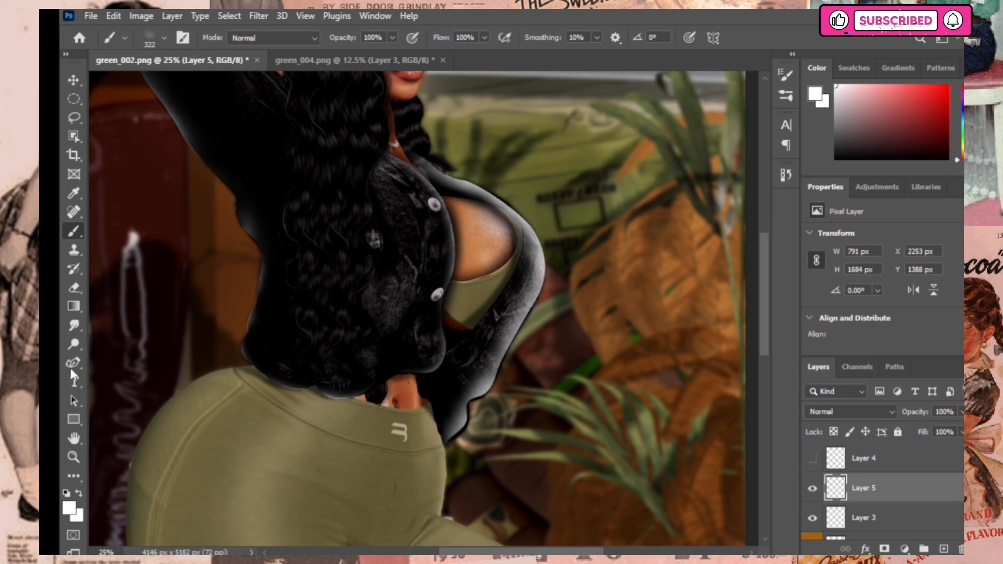
left_click(73, 325)
left_click_drag(460, 426, 492, 407)
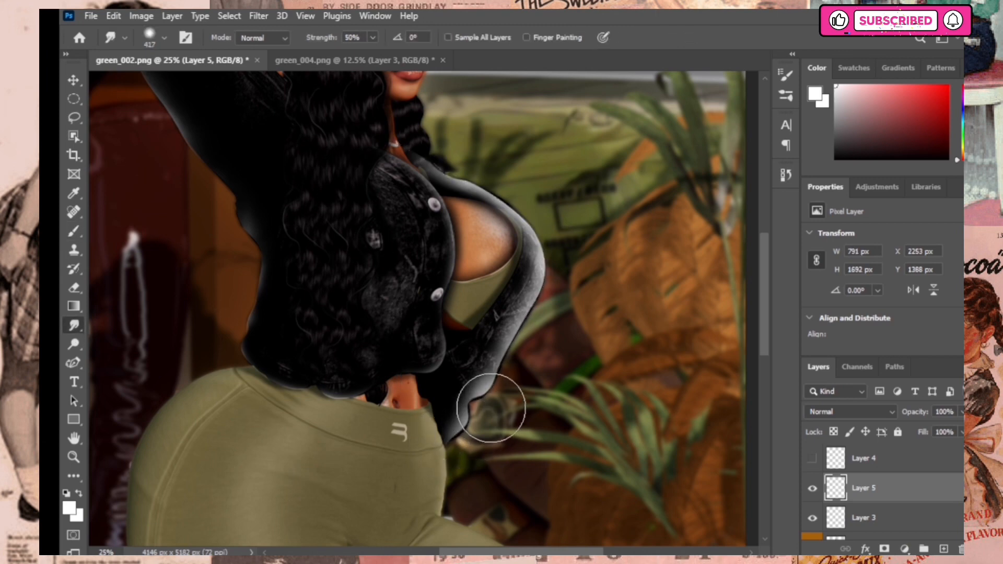
left_click(74, 287)
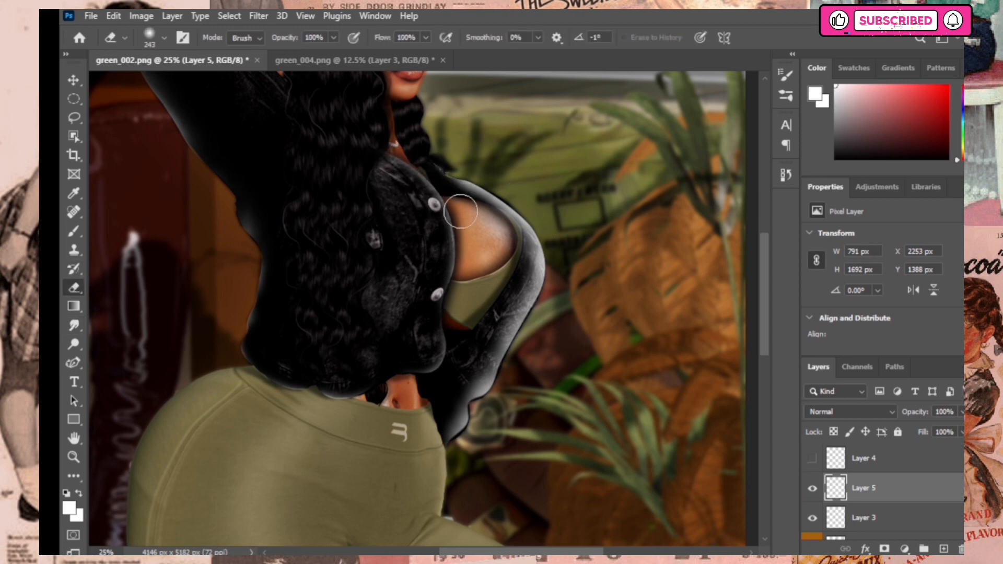
mouse_move(461, 212)
left_mouse_down()
mouse_move(490, 222)
mouse_move(467, 201)
mouse_move(515, 245)
mouse_move(511, 280)
left_mouse_up()
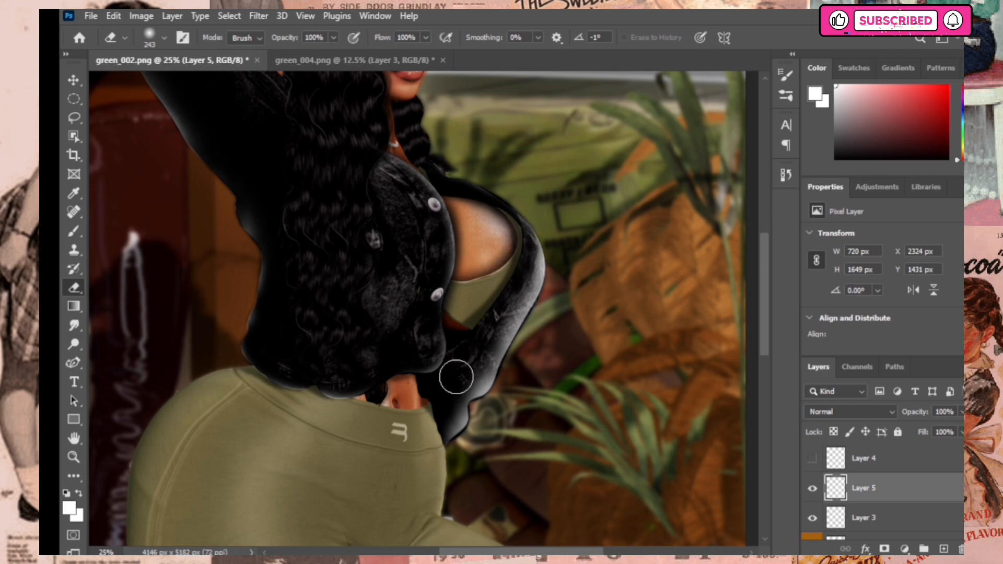
scroll(477, 362, "up", 3)
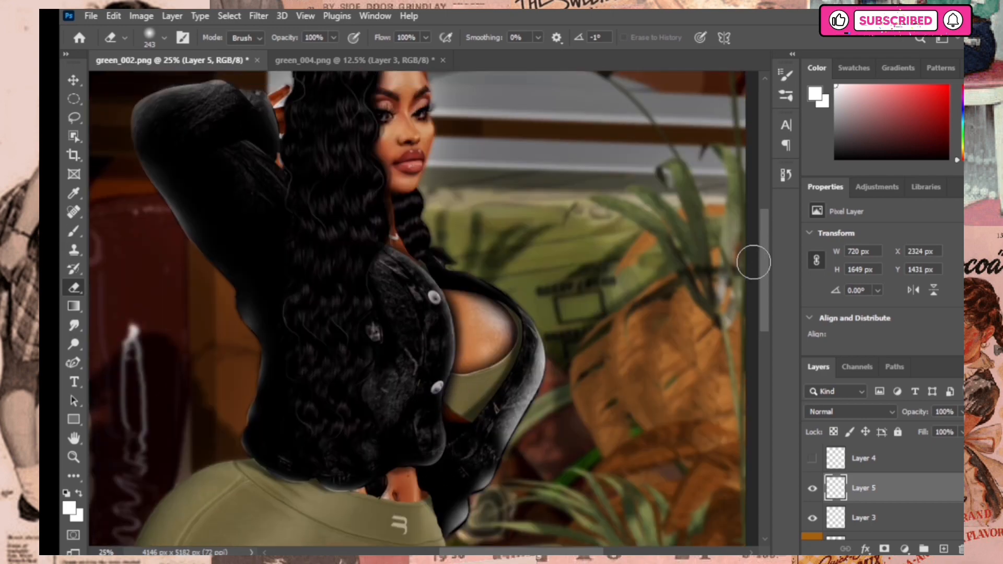
scroll(754, 263, "down", 3)
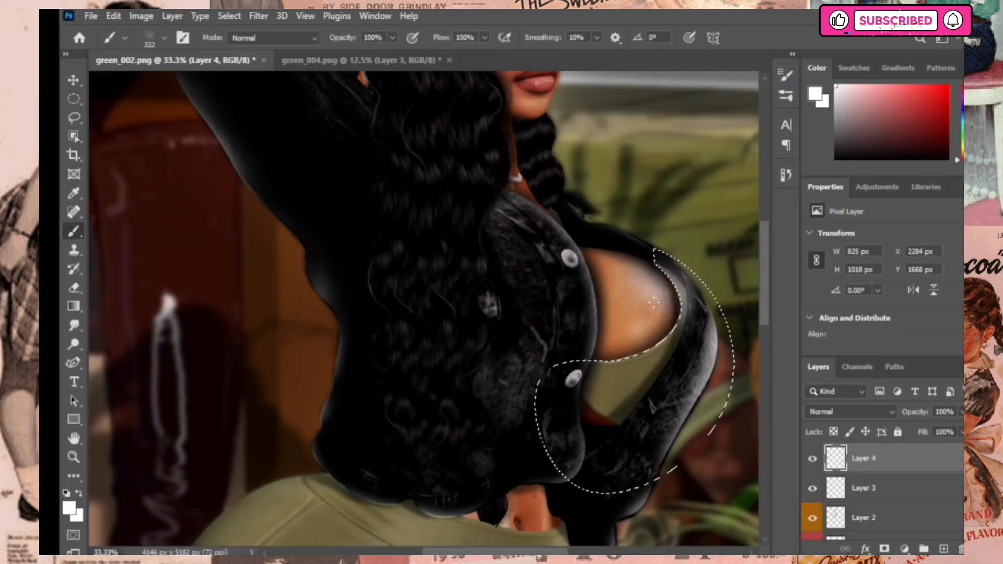
Step: Paint white highlights along the green top's upper edge on Layer 4 and trim the excess with the 243 px eraser
mouse_move(653, 302)
left_mouse_down()
mouse_move(653, 270)
mouse_move(674, 314)
mouse_move(610, 356)
mouse_move(659, 333)
mouse_move(623, 336)
mouse_move(659, 292)
left_mouse_up()
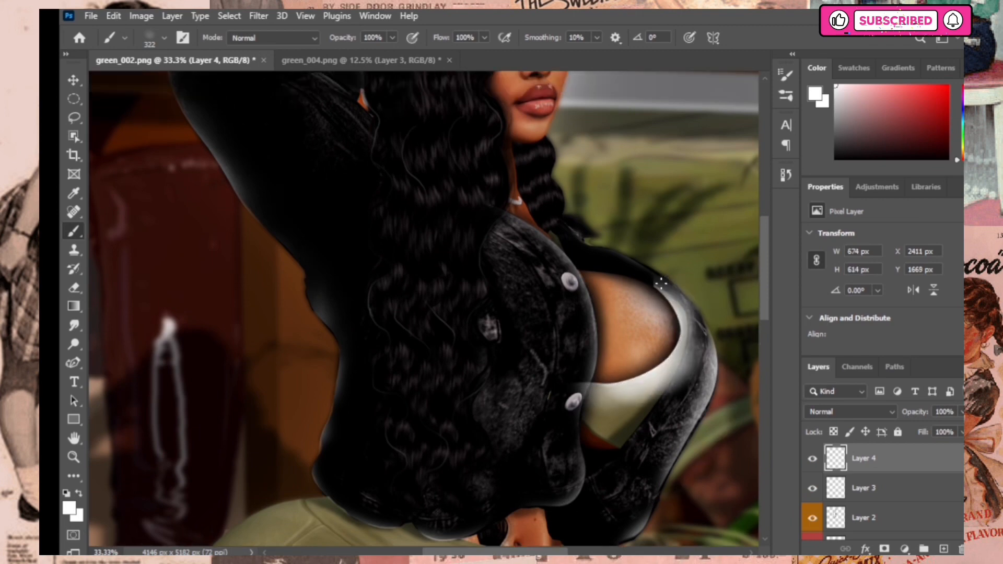
scroll(423, 314, "right", 3)
left_click(74, 287)
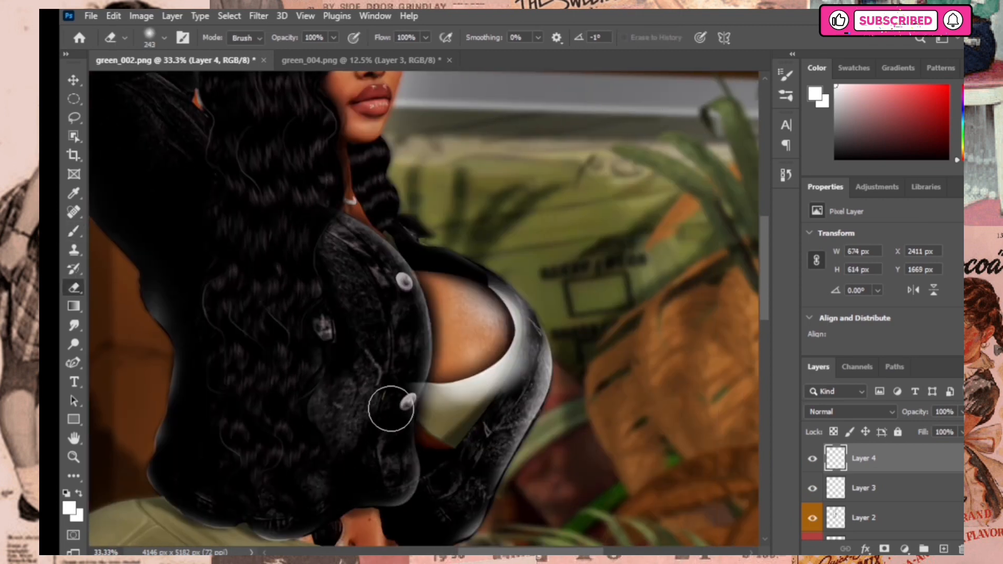
mouse_move(510, 230)
left_mouse_down()
mouse_move(517, 274)
mouse_move(556, 329)
mouse_move(531, 387)
mouse_move(551, 381)
mouse_move(538, 365)
mouse_move(542, 303)
mouse_move(553, 331)
mouse_move(437, 427)
left_mouse_up()
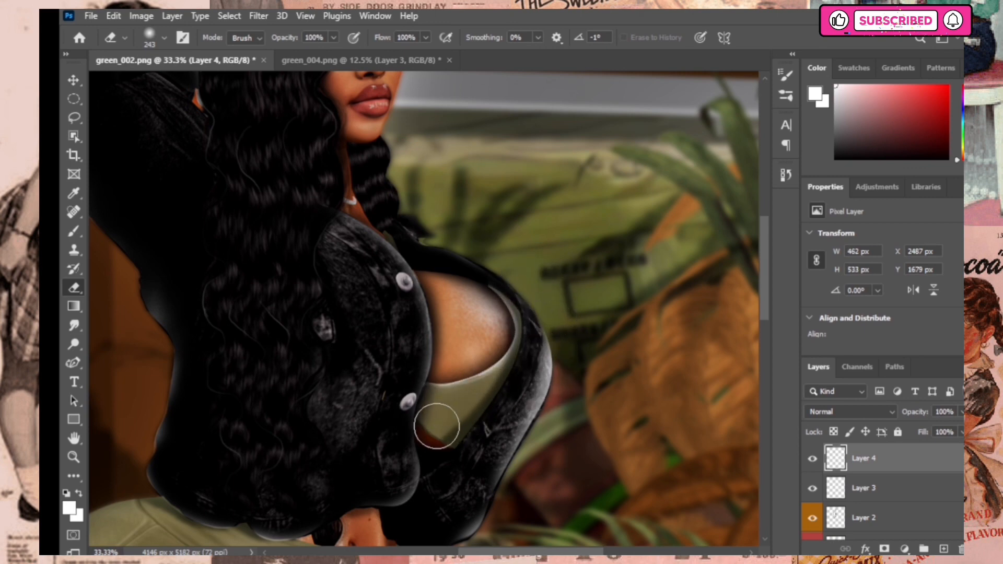
Step: Merge Layer 4 down into the layer below and add a new empty layer
left_click(814, 459)
right_click(881, 467)
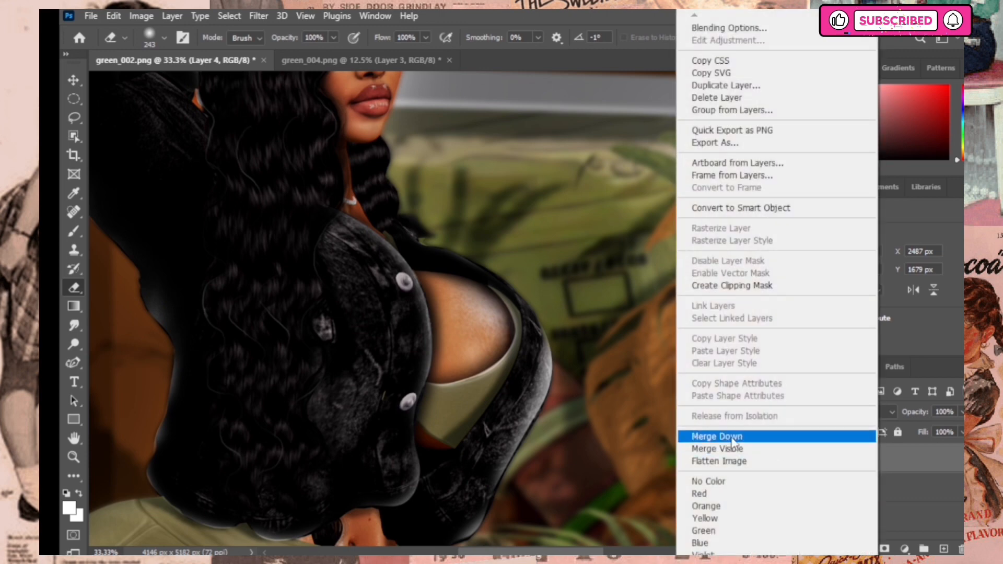
left_click(731, 437)
scroll(767, 306, "down", 2)
left_click(944, 549)
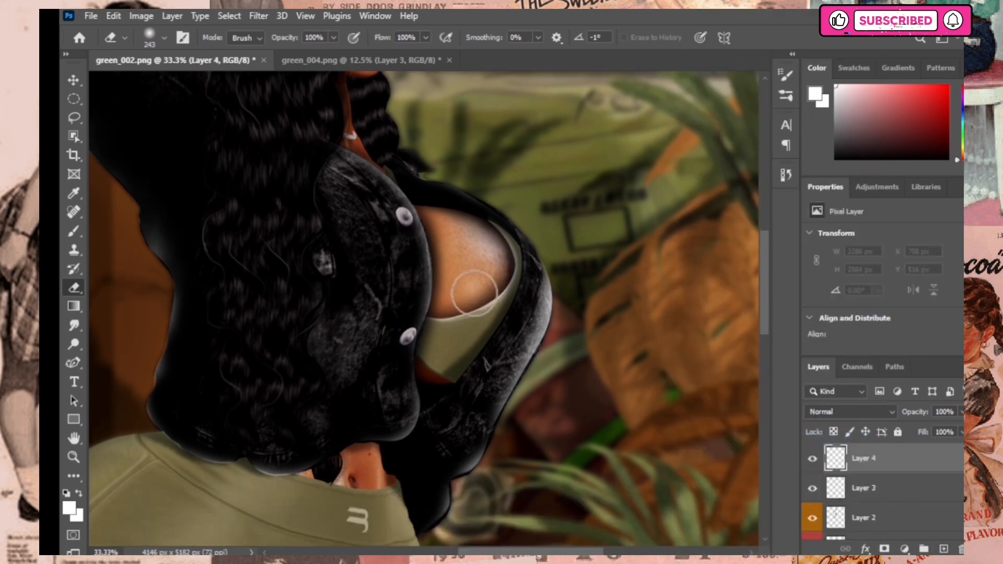
Step: Trace a curved path around the green top and chest inside the jacket opening and turn it into a selection
left_click(74, 363)
left_click(417, 356)
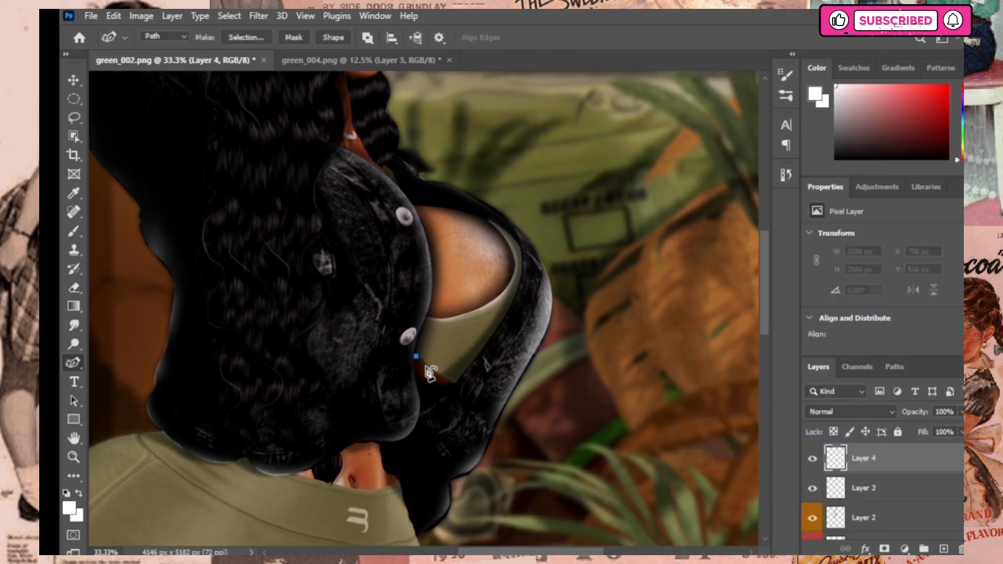
left_click(431, 372)
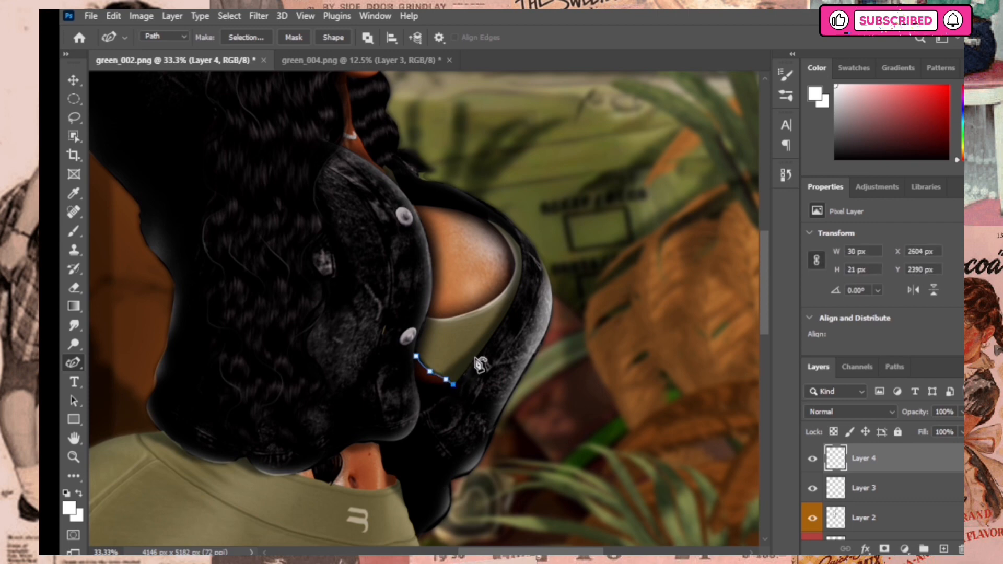
left_click_drag(476, 358, 505, 318)
left_click(523, 272)
left_click(519, 241)
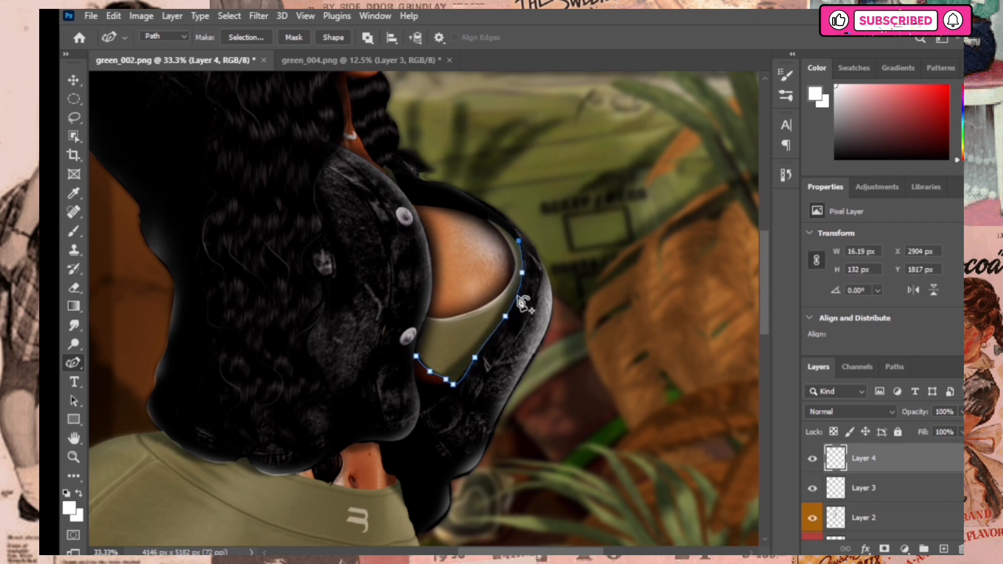
left_click(504, 230)
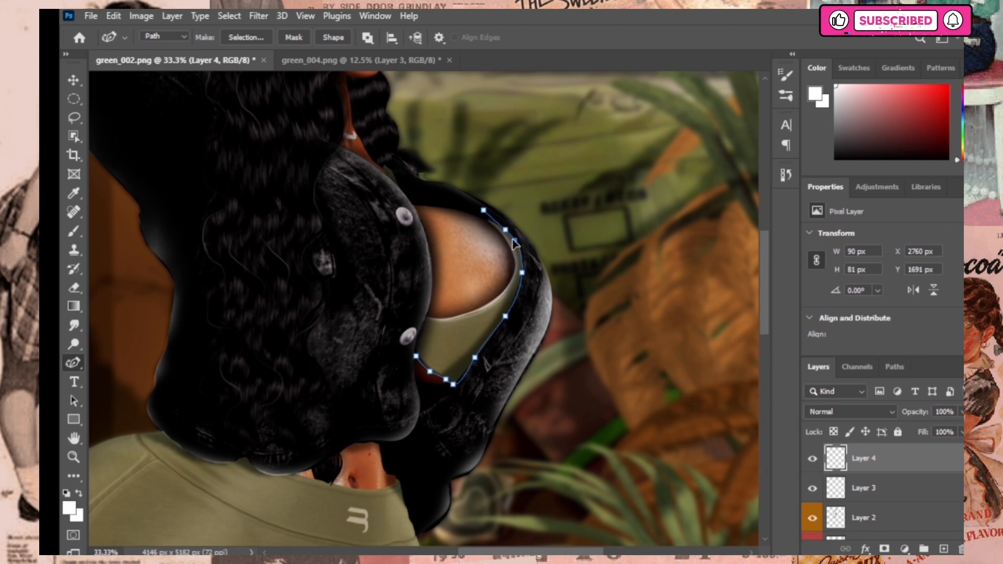
left_click(475, 212)
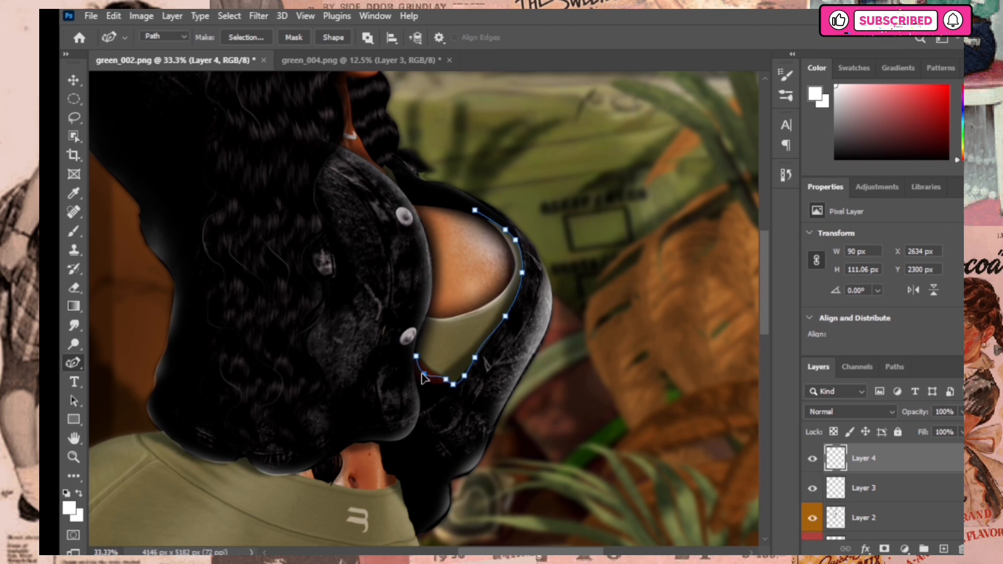
left_click(446, 228)
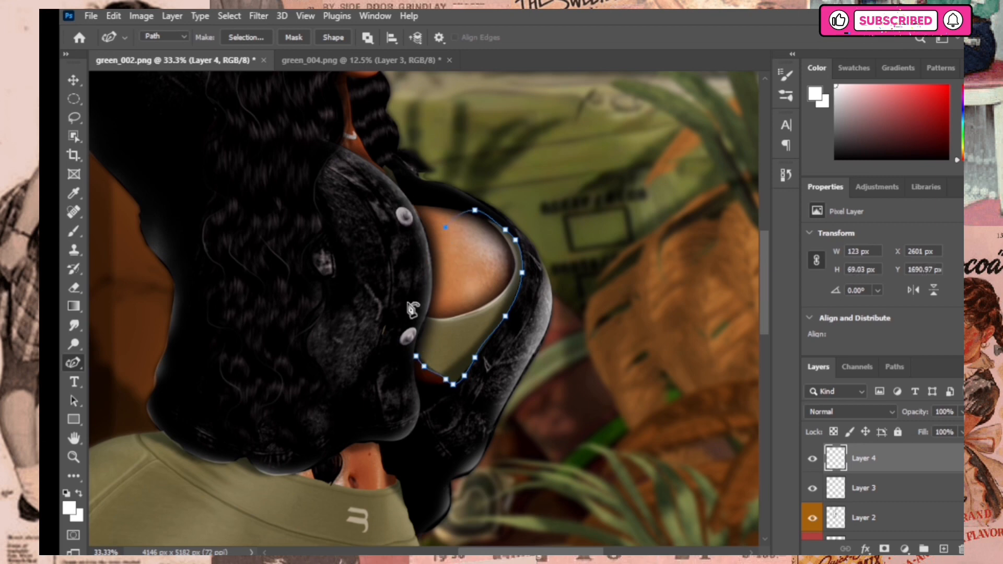
left_click(407, 302)
left_click(470, 214)
right_click(450, 271)
left_click(486, 297)
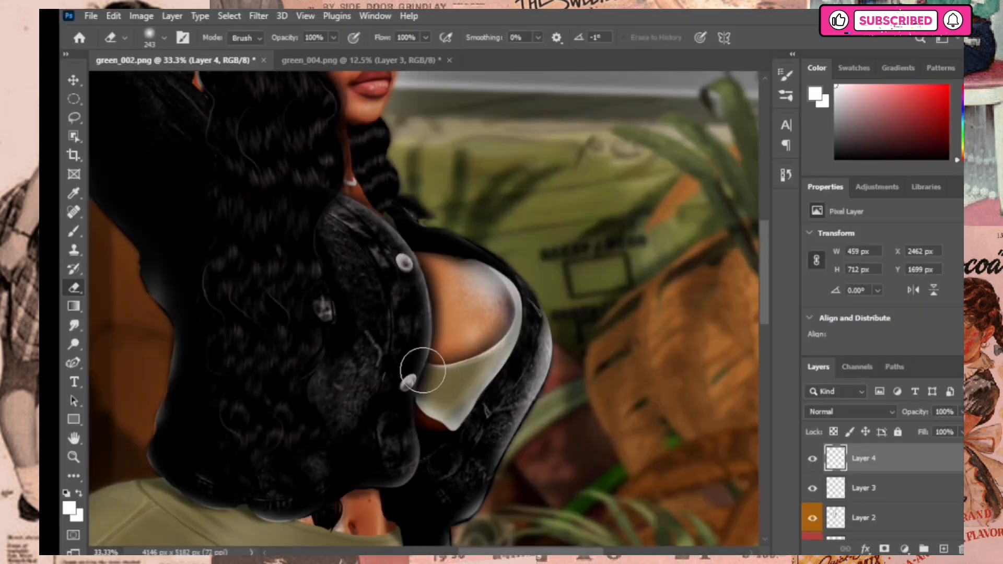
Step: Erase excess white from the green top and chest on Layer 4 with the 243 px eraser and compare the result with the layer hidden
left_click_drag(422, 370, 439, 387)
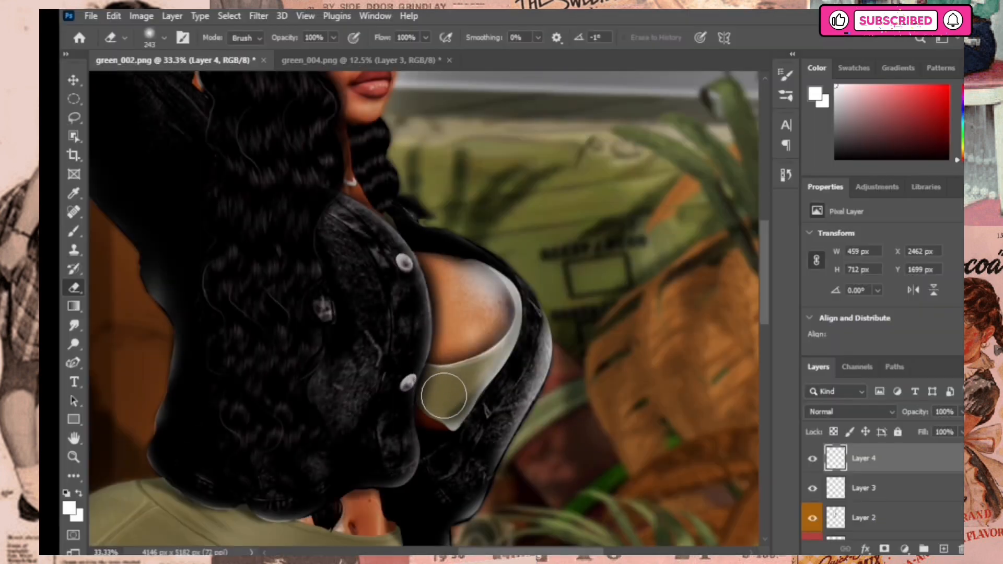
mouse_move(476, 330)
left_mouse_down()
mouse_move(460, 274)
mouse_move(483, 303)
mouse_move(481, 284)
mouse_move(488, 320)
mouse_move(492, 306)
mouse_move(481, 329)
mouse_move(492, 282)
mouse_move(455, 363)
mouse_move(496, 269)
left_mouse_up()
left_click(812, 458)
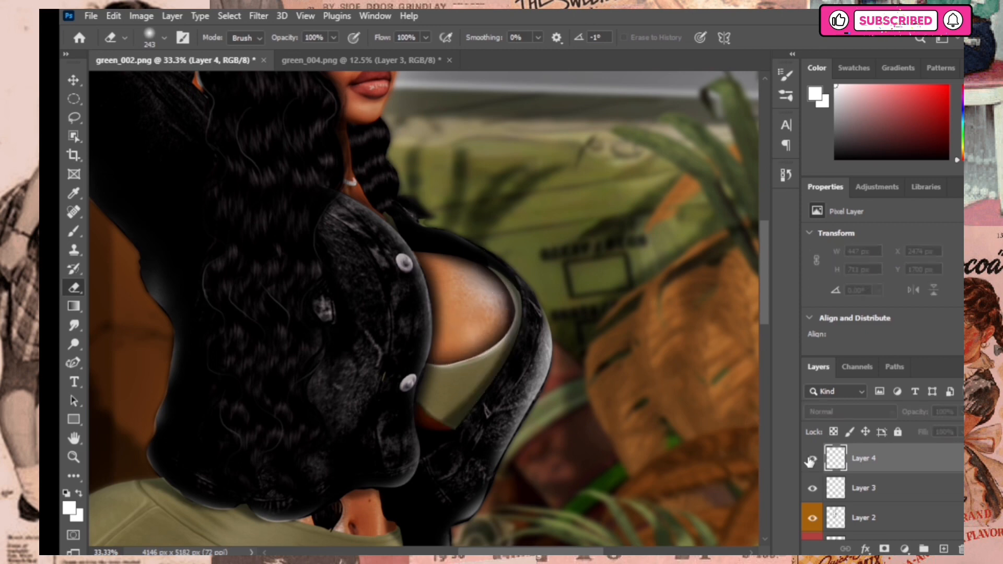
left_click(813, 458)
left_click(813, 458)
left_click(813, 458)
Step: Merge the green top's highlight layer down into Layer 3
left_click(74, 457)
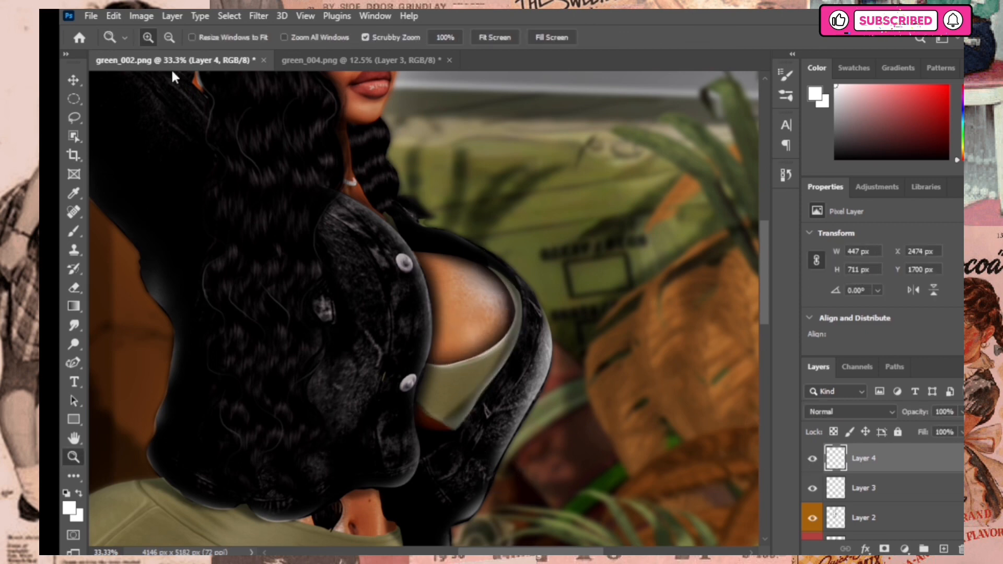
left_click(307, 295)
left_click(307, 295)
left_click(305, 295)
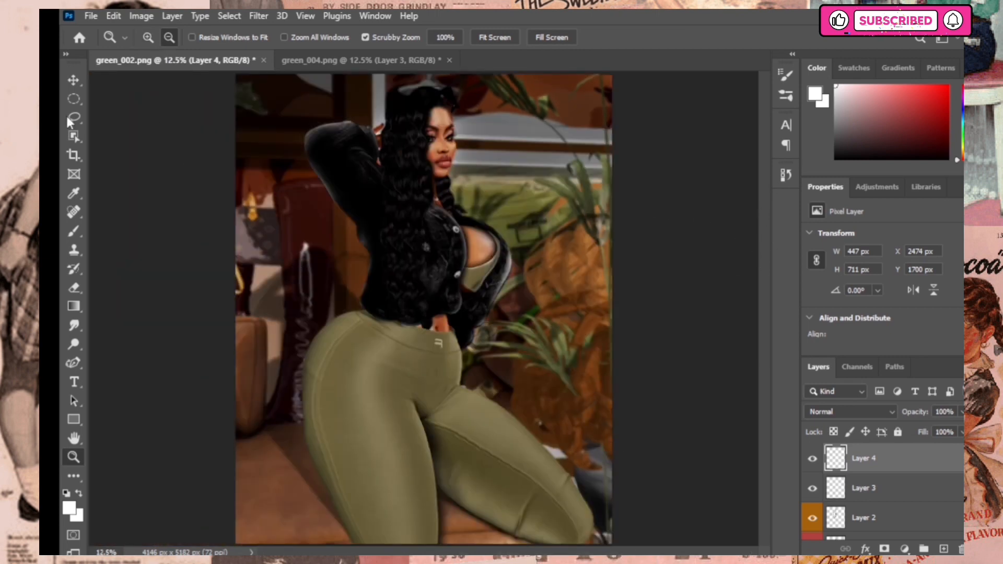
left_click(332, 237)
scroll(752, 316, "down", 3)
scroll(773, 355, "up", 1)
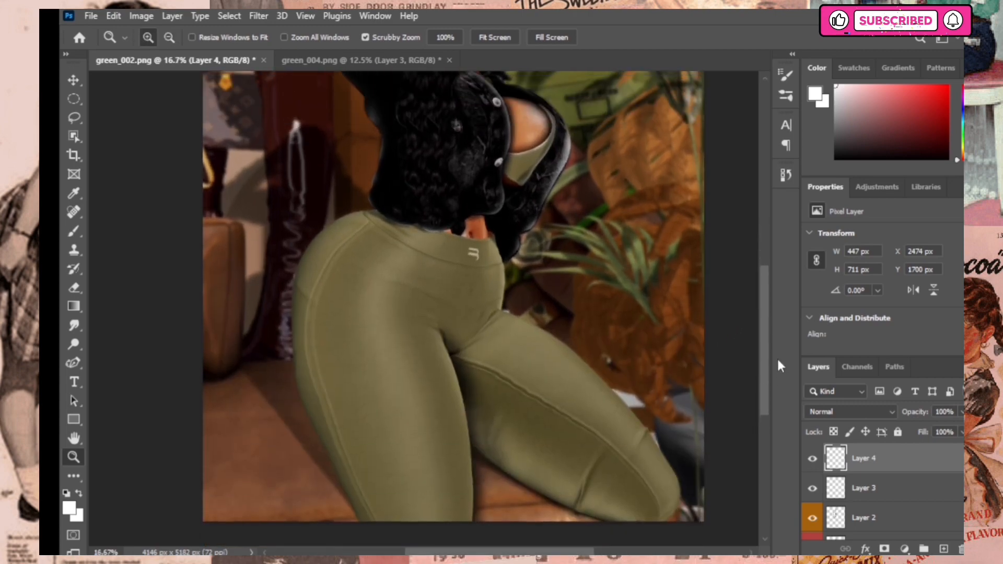
right_click(883, 473)
left_click(800, 441)
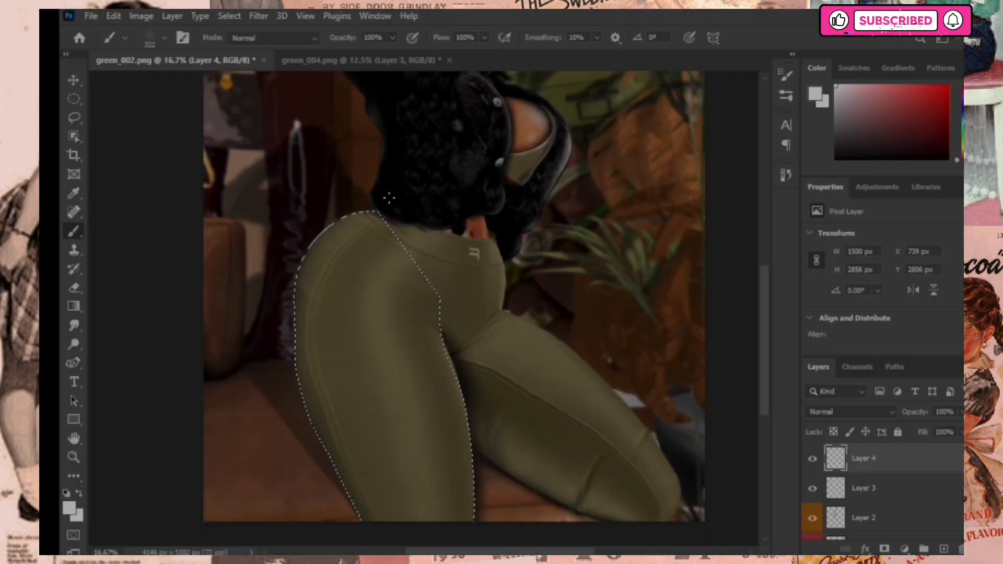
Step: Paint white highlights along both edges of the near leg's selection on Layer 4 with the 322 px brush and deselect
mouse_move(389, 197)
left_mouse_down()
mouse_move(319, 246)
mouse_move(296, 334)
mouse_move(309, 459)
mouse_move(366, 520)
mouse_move(295, 246)
mouse_move(445, 324)
mouse_move(478, 520)
left_mouse_up()
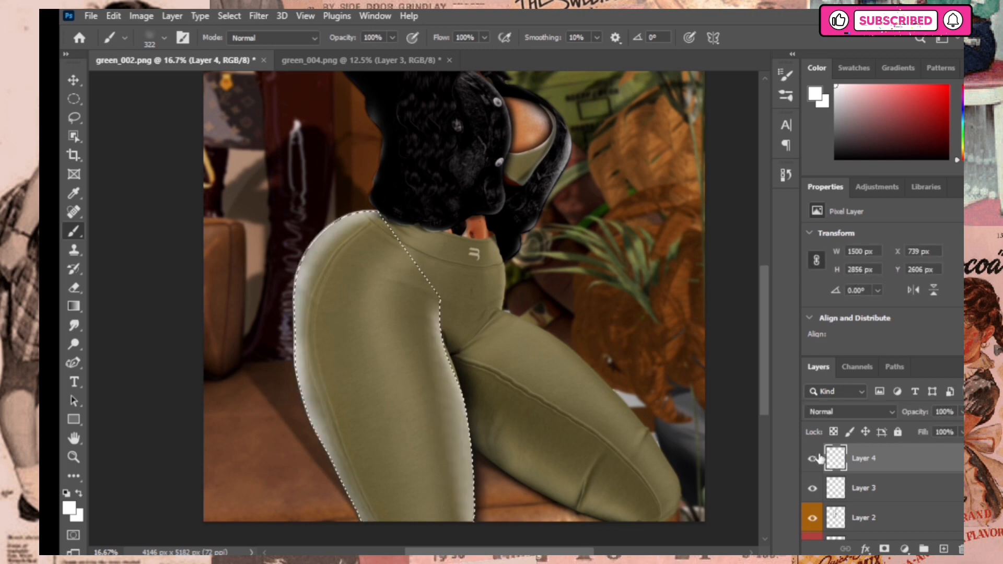
key("ctrl+d")
Step: Set the eraser size to 354 px and soften the inner side of the highlights along the near leg's edges
left_click(70, 287)
left_click(165, 38)
left_click_drag(217, 89, 224, 88)
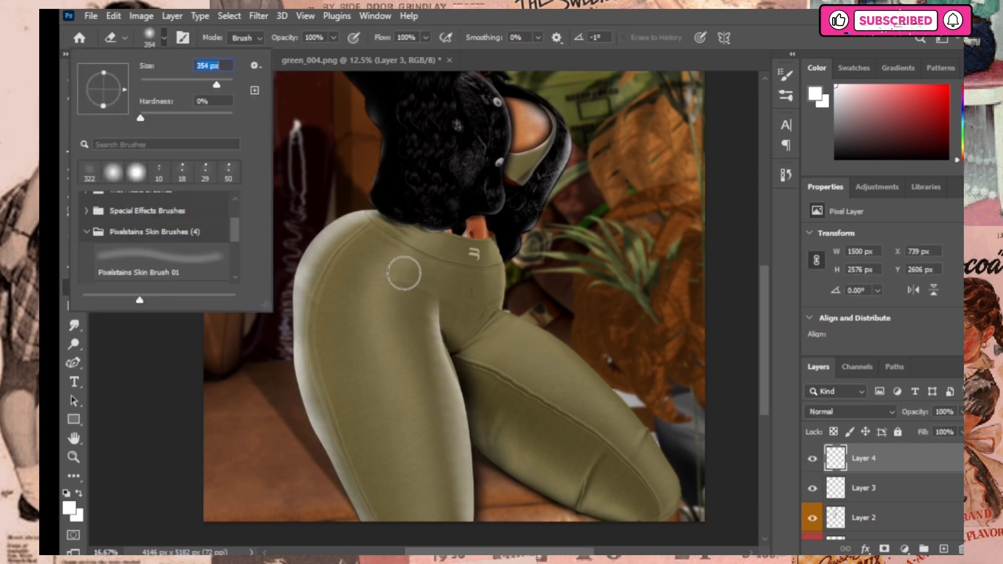
left_click(395, 238)
mouse_move(394, 238)
left_mouse_down()
mouse_move(366, 229)
mouse_move(318, 291)
left_mouse_up()
mouse_move(322, 342)
left_mouse_down()
mouse_move(345, 437)
mouse_move(383, 511)
left_mouse_up()
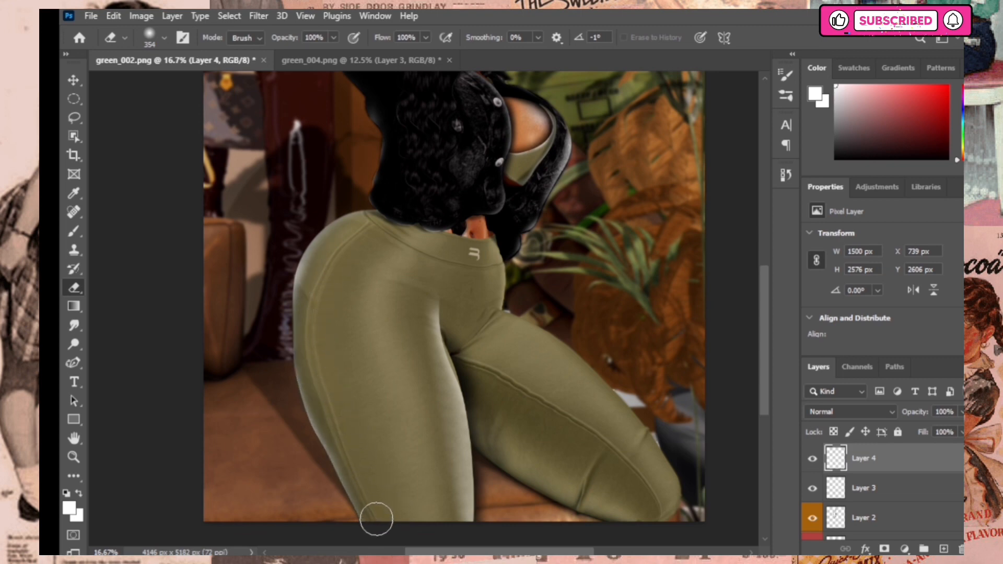
left_click_drag(331, 278, 338, 261)
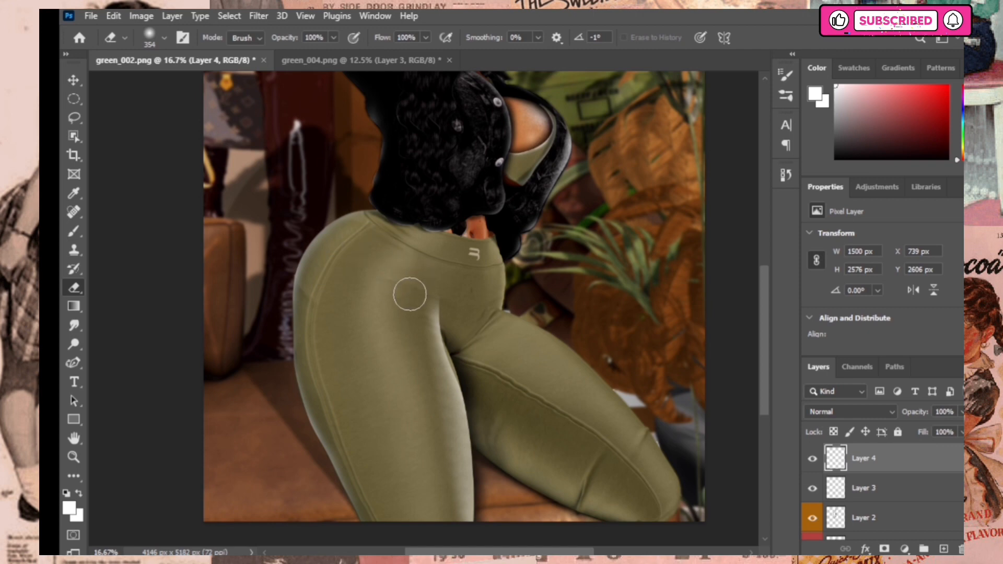
mouse_move(421, 278)
left_mouse_down()
mouse_move(437, 453)
mouse_move(430, 381)
mouse_move(452, 443)
left_mouse_up()
Step: Merge the leg edge highlights on Layer 4 into Layer 3 and label Layer 3 orange
scroll(453, 443, "up", 1)
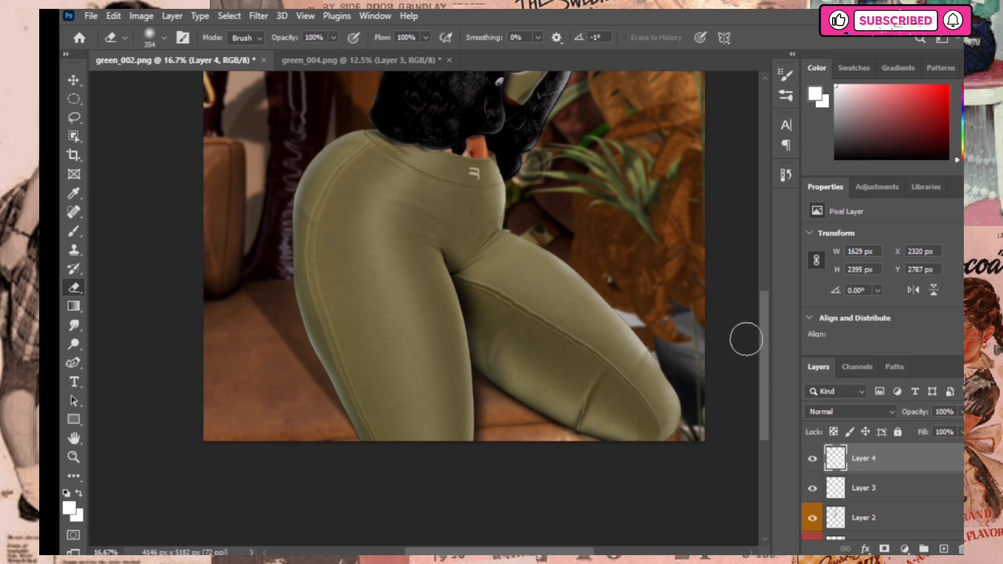
left_click_drag(767, 356, 764, 348)
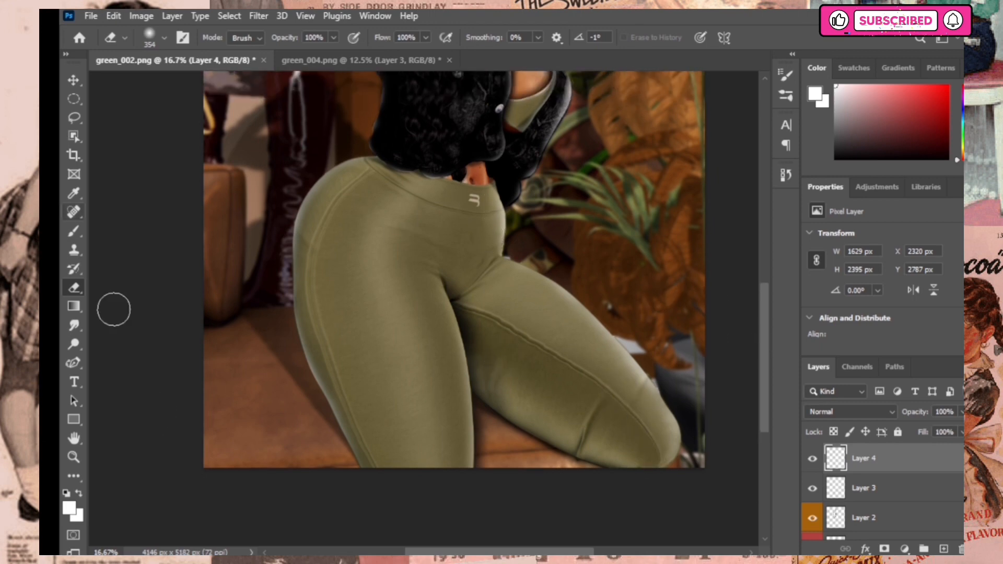
right_click(887, 460)
left_click(711, 98)
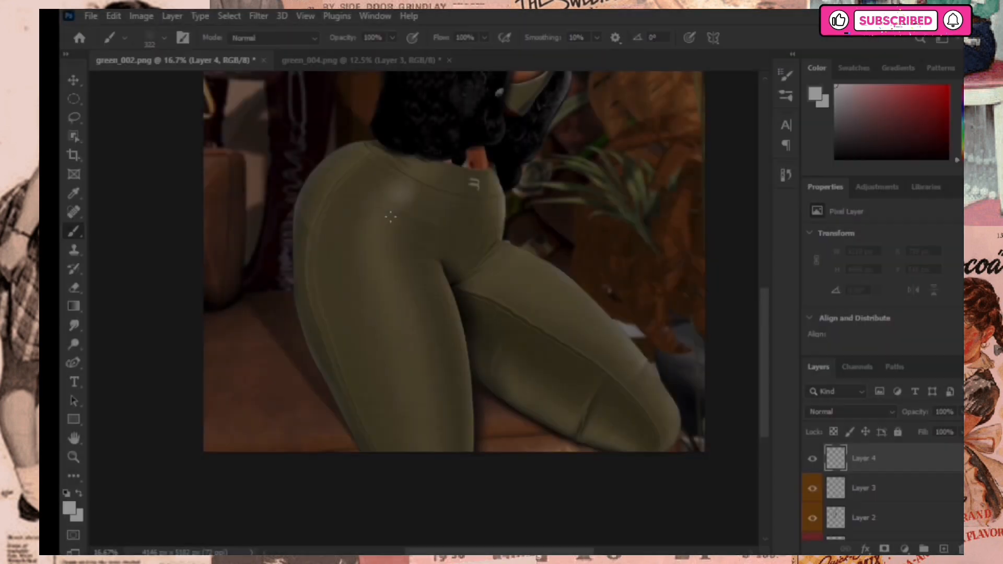
Step: Paint a white shine down the middle of the near leg and along the far thigh's underside on Layer 4 with the 322 px brush
left_click_drag(390, 217, 425, 460)
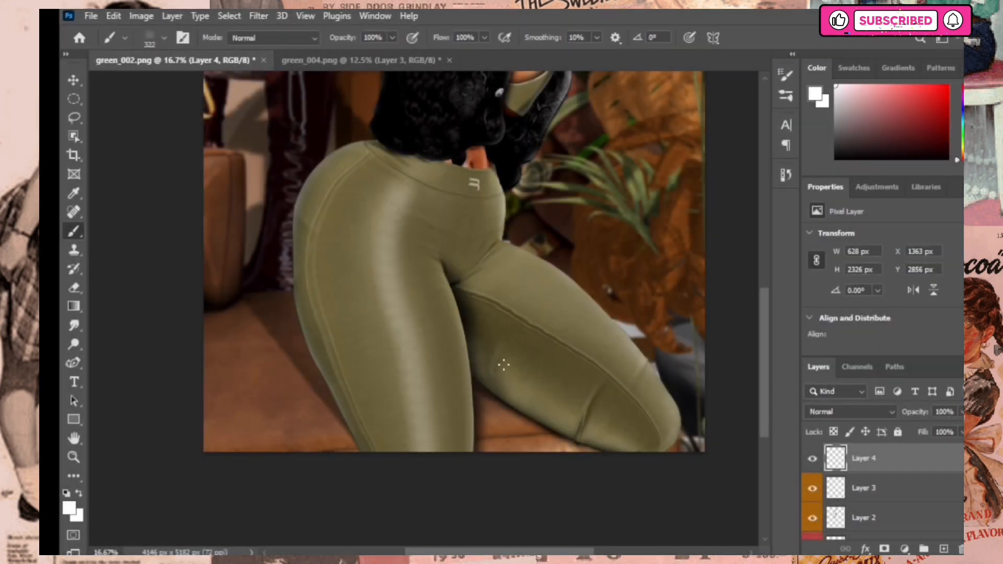
mouse_move(503, 364)
left_mouse_down()
mouse_move(549, 408)
mouse_move(611, 442)
left_mouse_up()
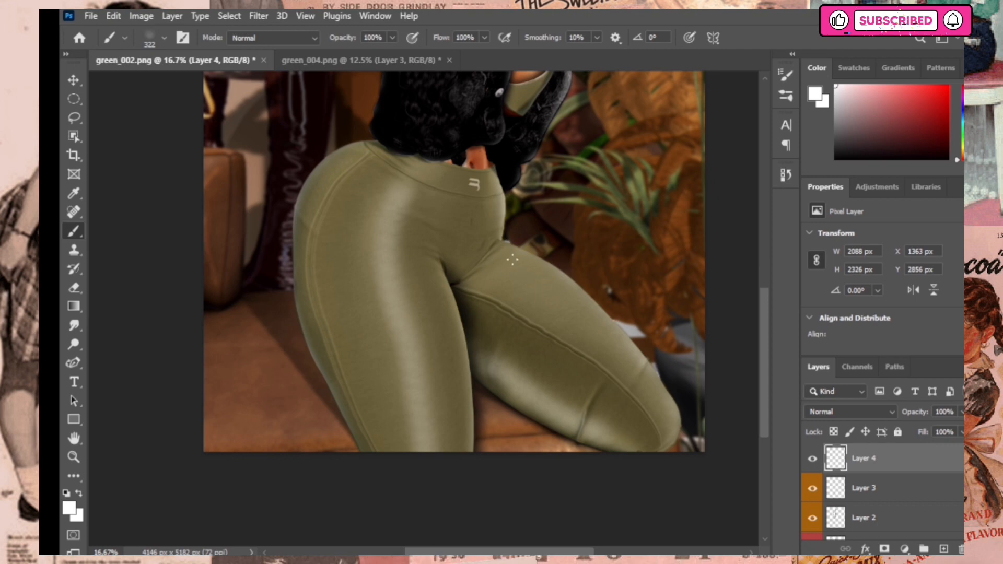
left_click_drag(766, 366, 755, 303)
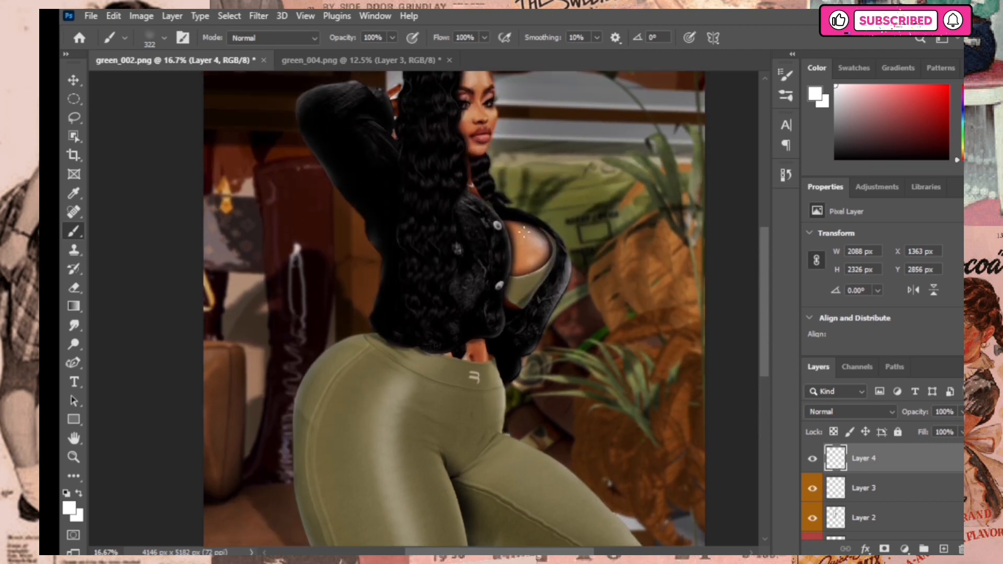
Step: Paint white highlights on the jacket's raised sleeve, back hem and front on Layer 4 with the 322 px and 180 px brushes
mouse_move(357, 98)
left_mouse_down()
mouse_move(335, 106)
mouse_move(354, 93)
left_mouse_up()
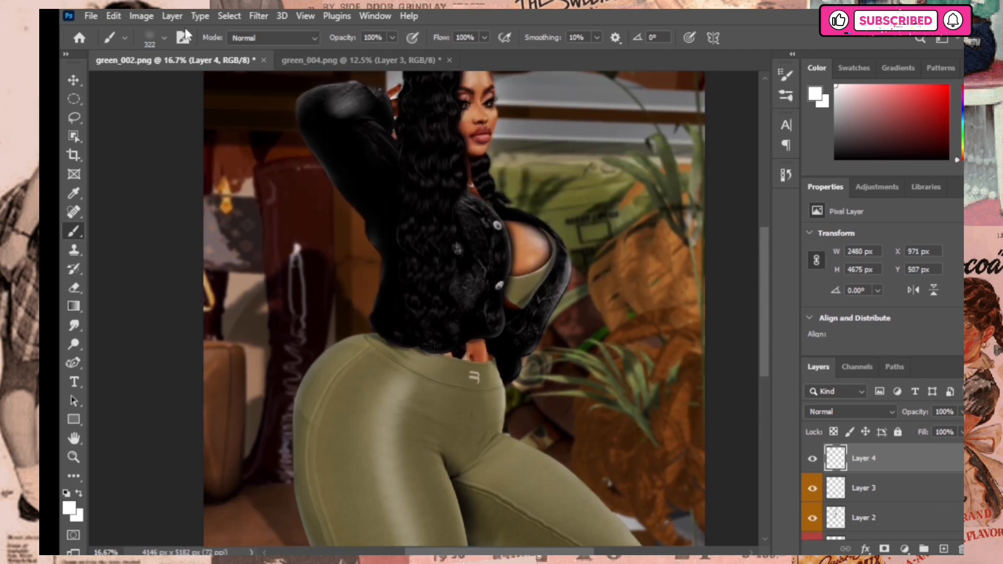
left_click(164, 38)
left_click(202, 84)
key("Return")
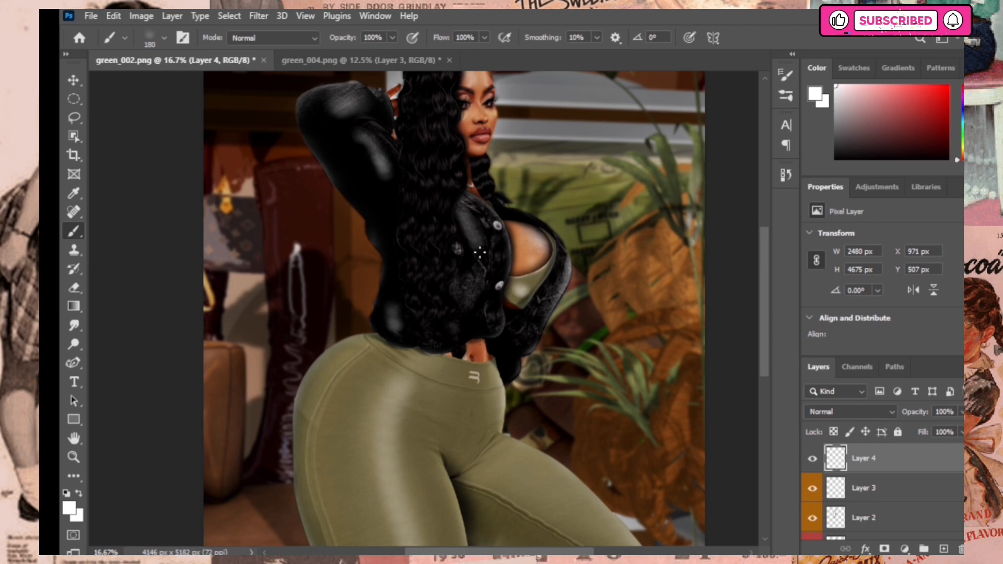
left_click_drag(480, 254, 492, 256)
Step: Blur the highlights on Layer 4 using Gaussian Blur with a 36.0 px radius
left_click(258, 17)
mouse_move(268, 199)
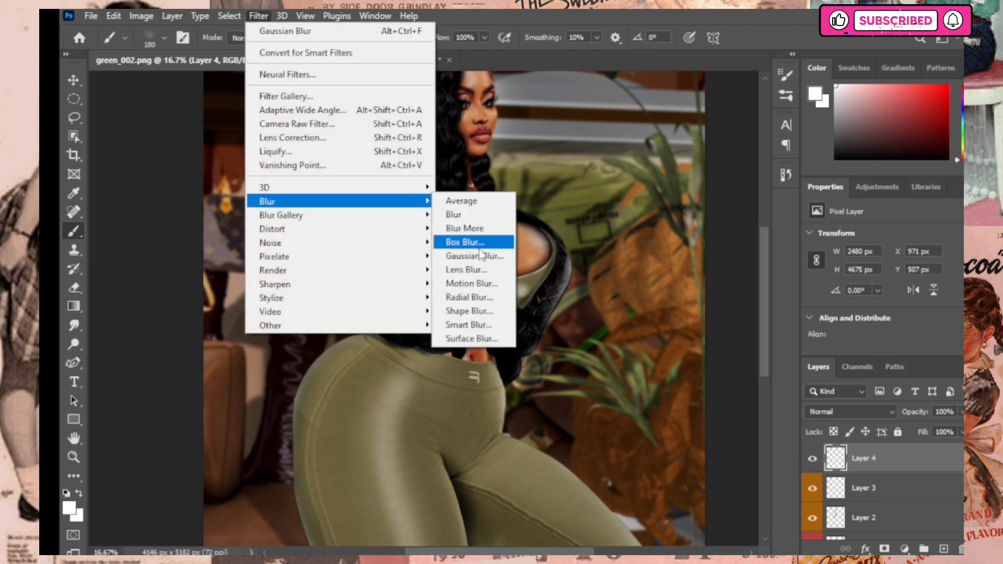
left_click(478, 242)
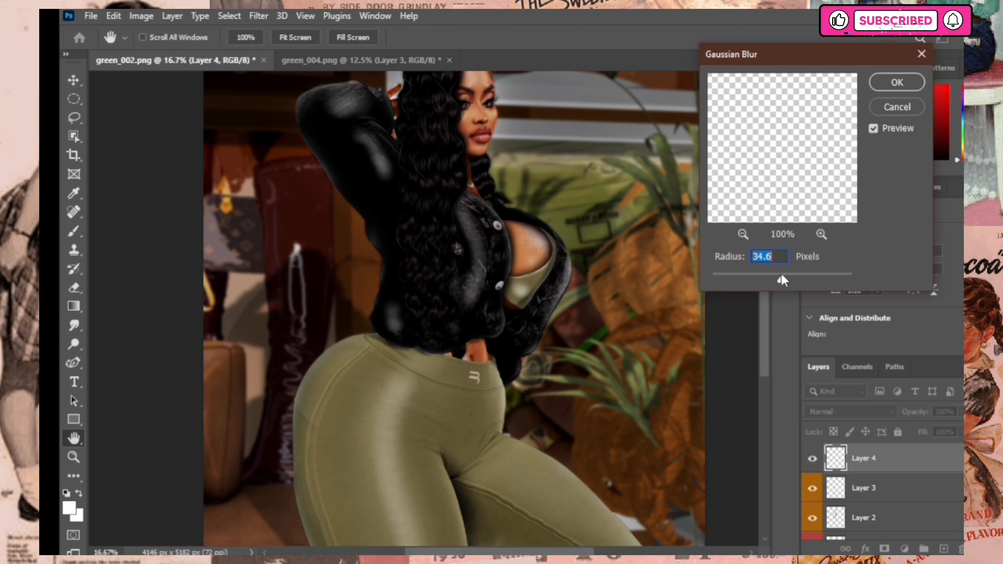
left_click_drag(781, 275, 792, 278)
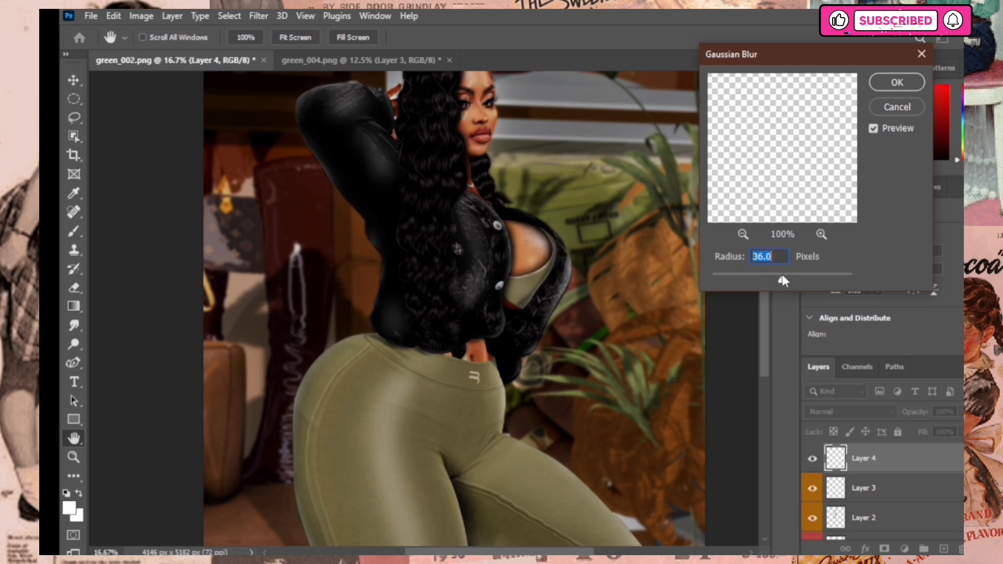
left_click(897, 82)
Step: Lower Layer 4's opacity to 66% and compare the image with and without the layer
left_click_drag(944, 431, 941, 432)
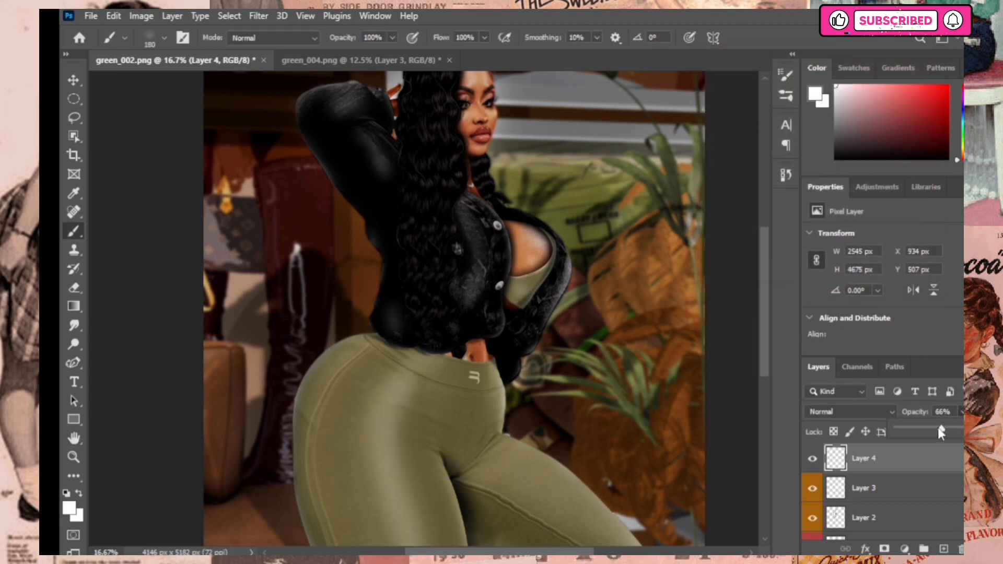
left_click(811, 460)
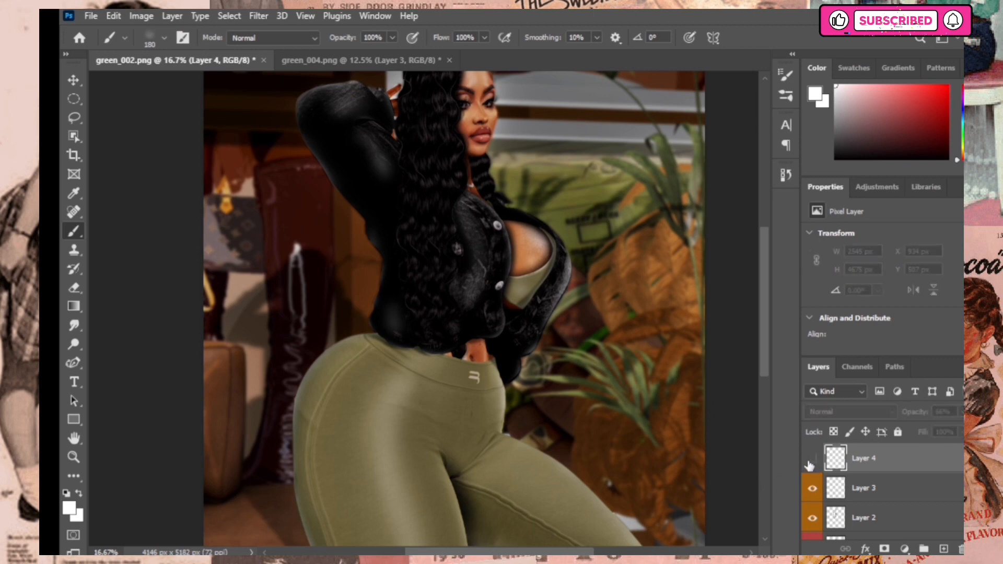
left_click(812, 460)
left_click(812, 460)
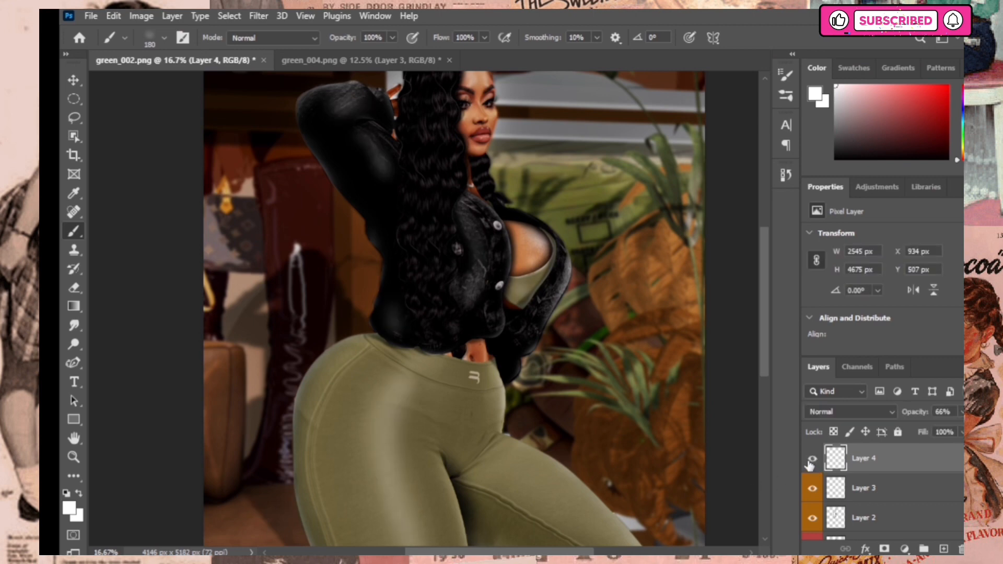
Step: Set the eraser opacity to 50% and soften the highlight on the raised jacket sleeve on Layer 4
left_click(74, 457)
left_click(347, 291, "alt")
left_click(360, 269, "alt")
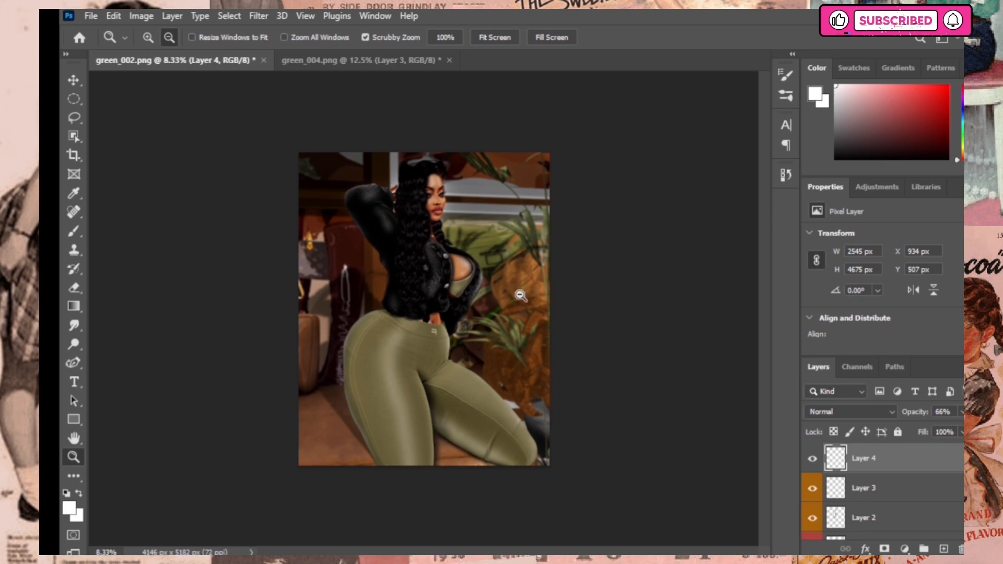
left_click(74, 289)
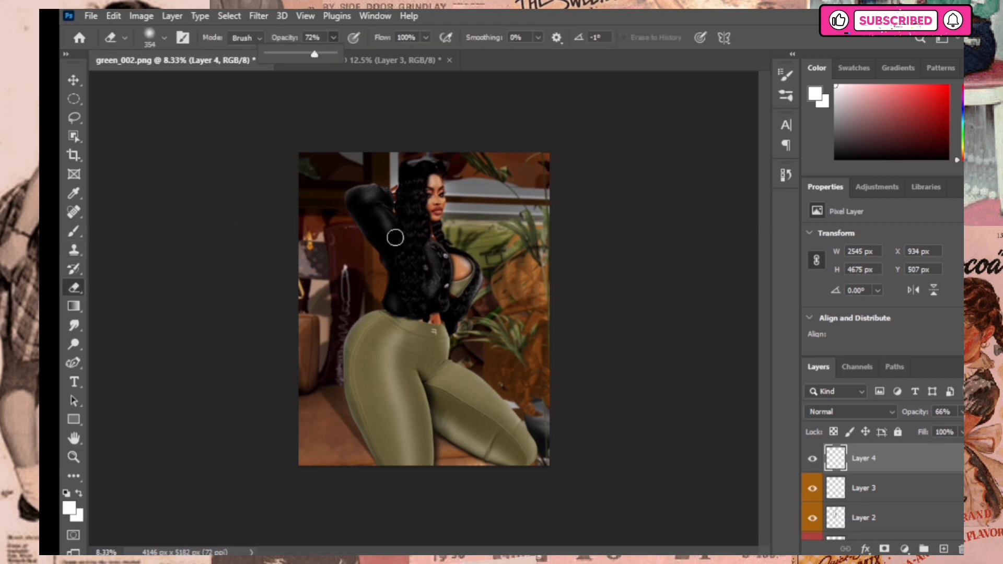
left_click(373, 197)
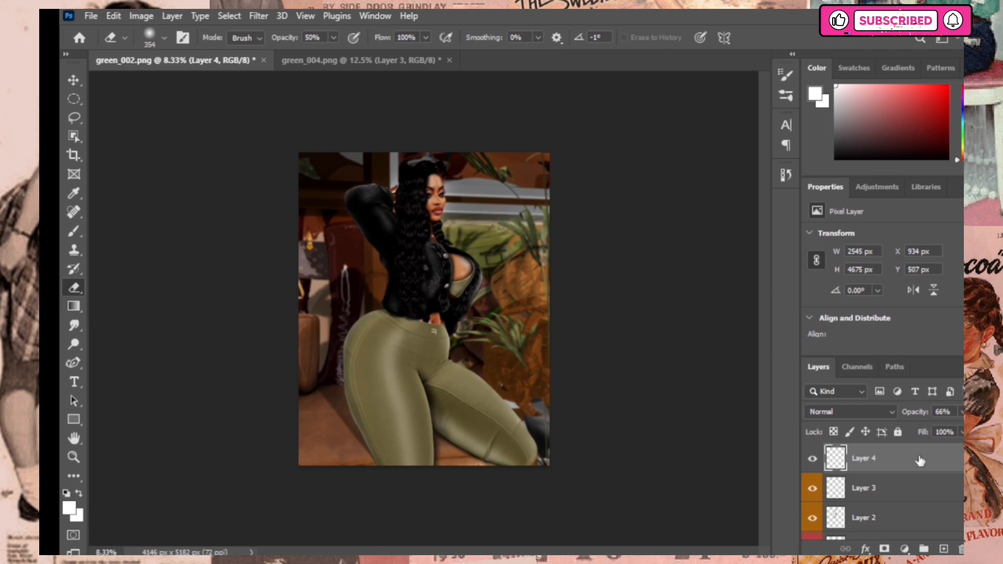
left_click(813, 460)
Step: Add a new layer above Layer 4, label Layer 4 blue and make the new Layer 5 active
left_click(944, 548)
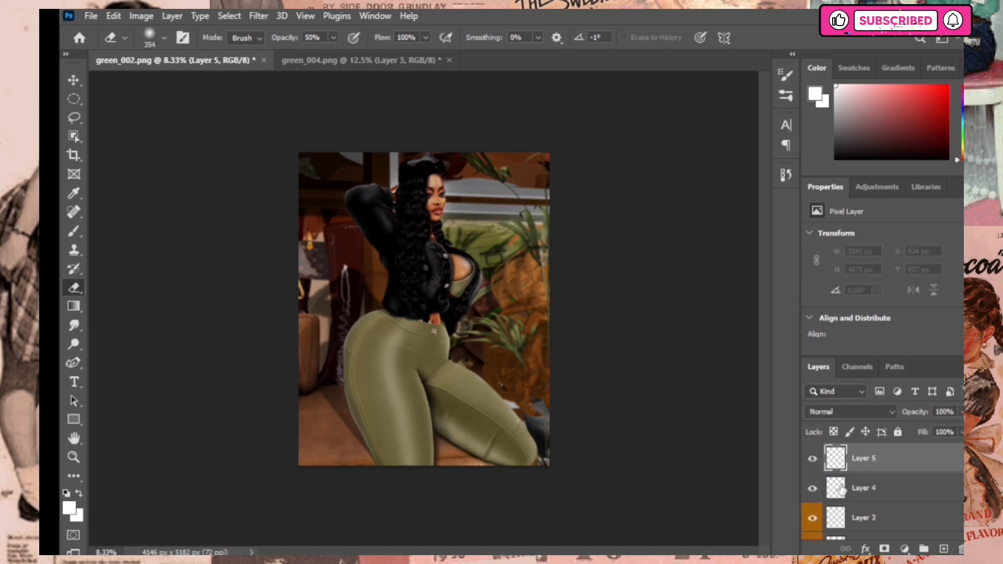
right_click(870, 491)
left_click(700, 545)
left_click(883, 462)
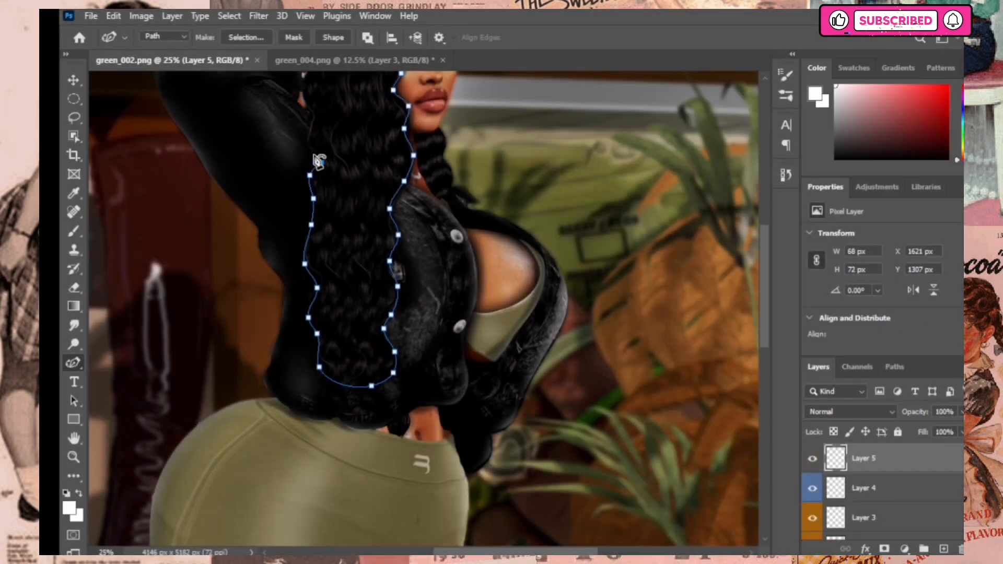
Step: Finish the curved path along the outer edge of the long wavy hair and convert it to a selection
left_click(312, 117)
left_click_drag(763, 298, 761, 254)
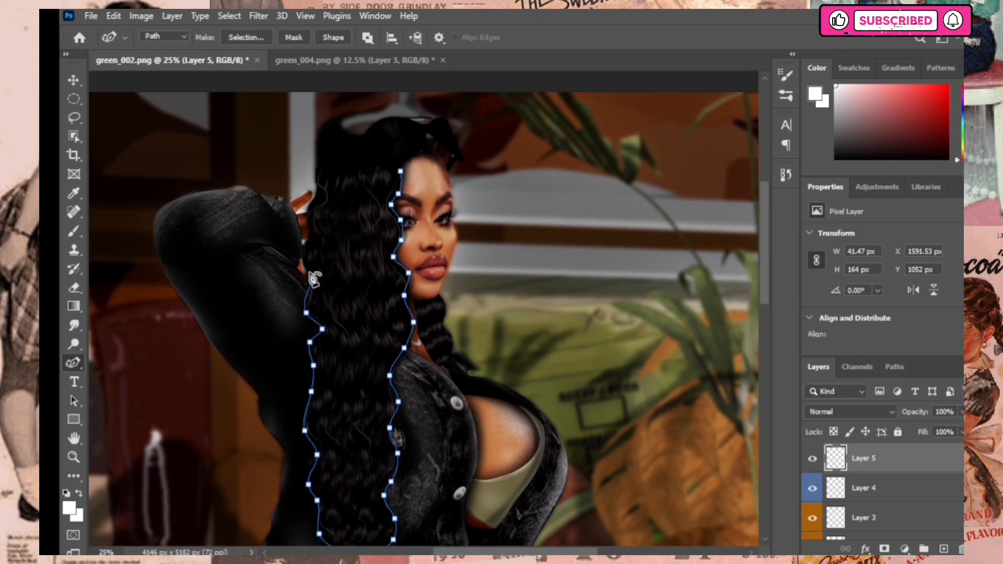
left_click(302, 268)
left_click(305, 239)
left_click(305, 212)
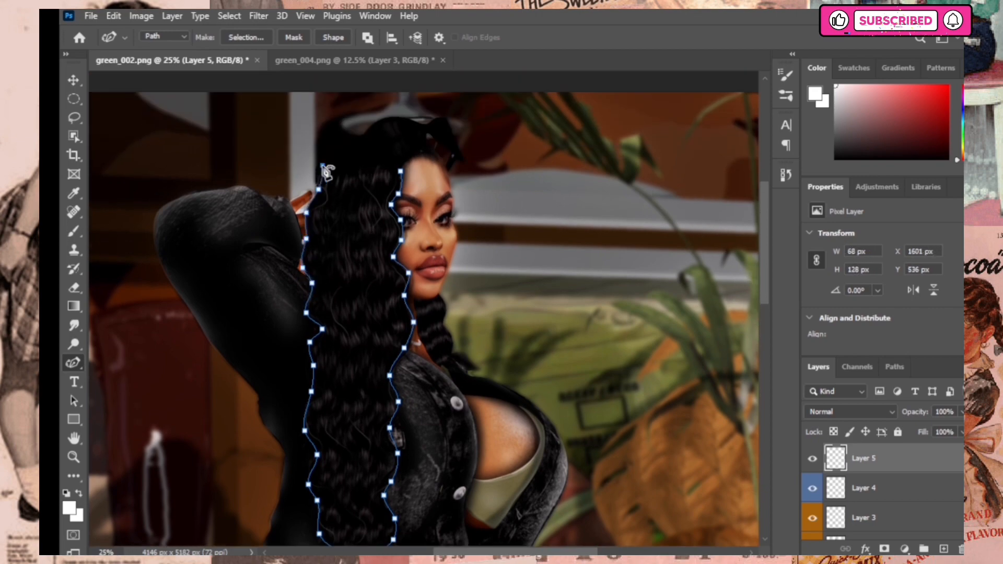
left_click(323, 166)
right_click(366, 223)
left_click(418, 285)
left_click(593, 144)
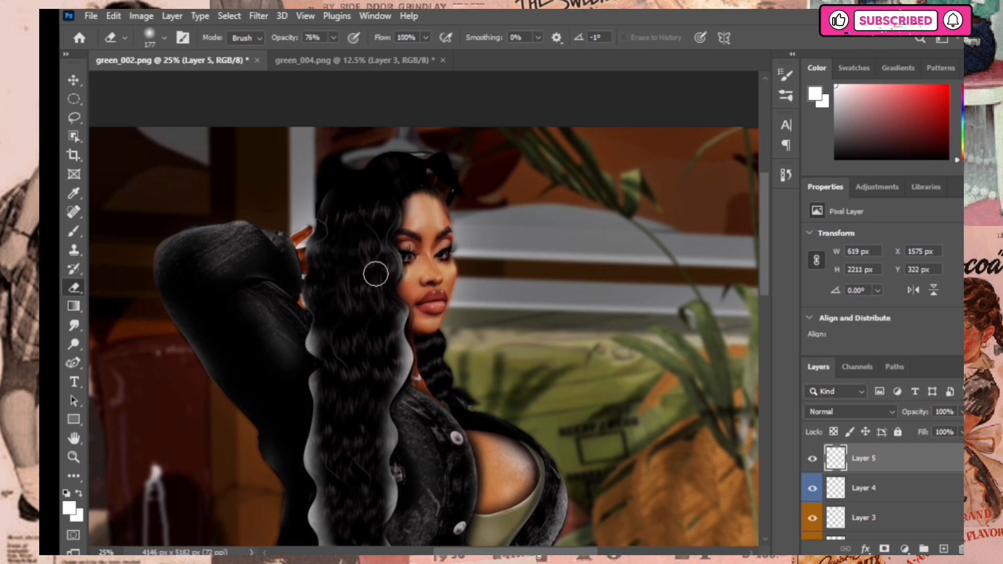
scroll(766, 239, "down", 3)
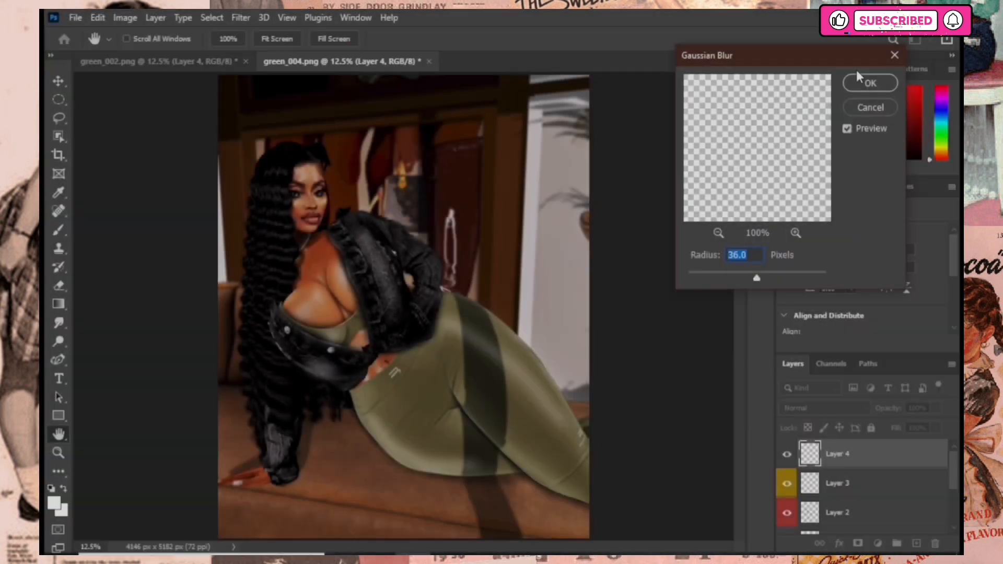
Step: Apply the 36.0 px Gaussian Blur to Layer 4 of green_004.png and lower the layer's opacity to 43%
left_click(868, 78)
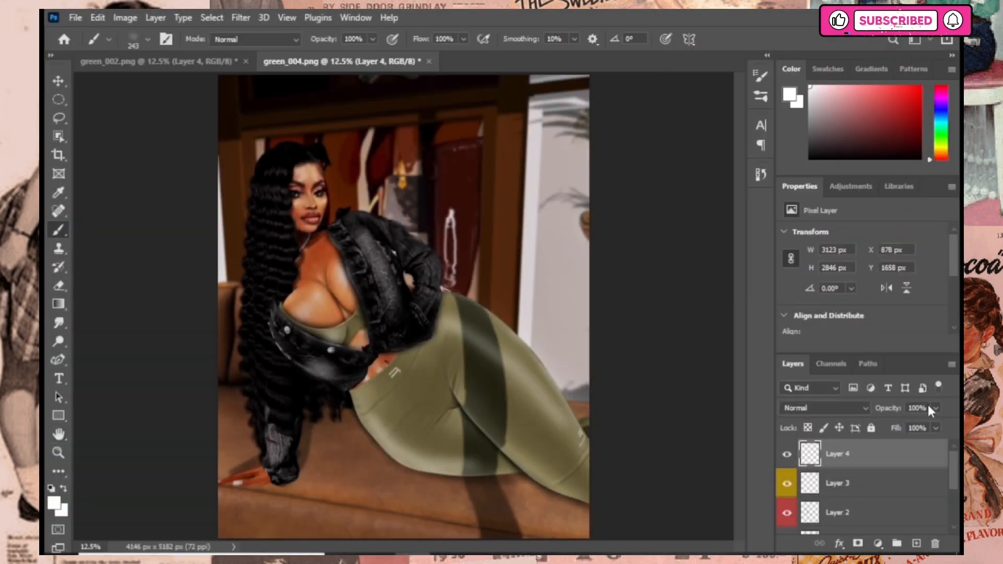
left_click(936, 409)
left_click(920, 426)
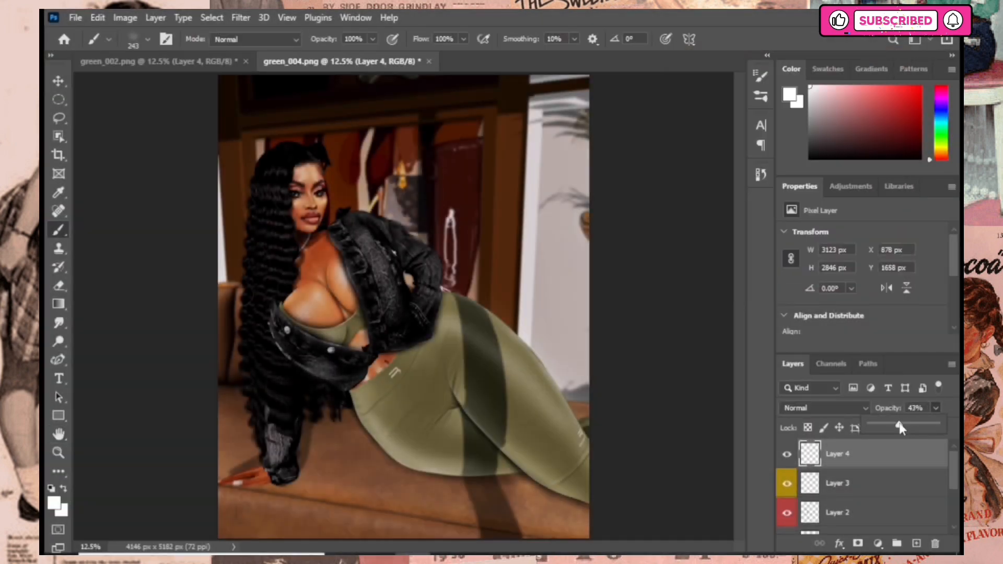
Step: Merge Layer 4 down into Layer 3 and check the merged layer's visibility
right_click(842, 456)
left_click(688, 430)
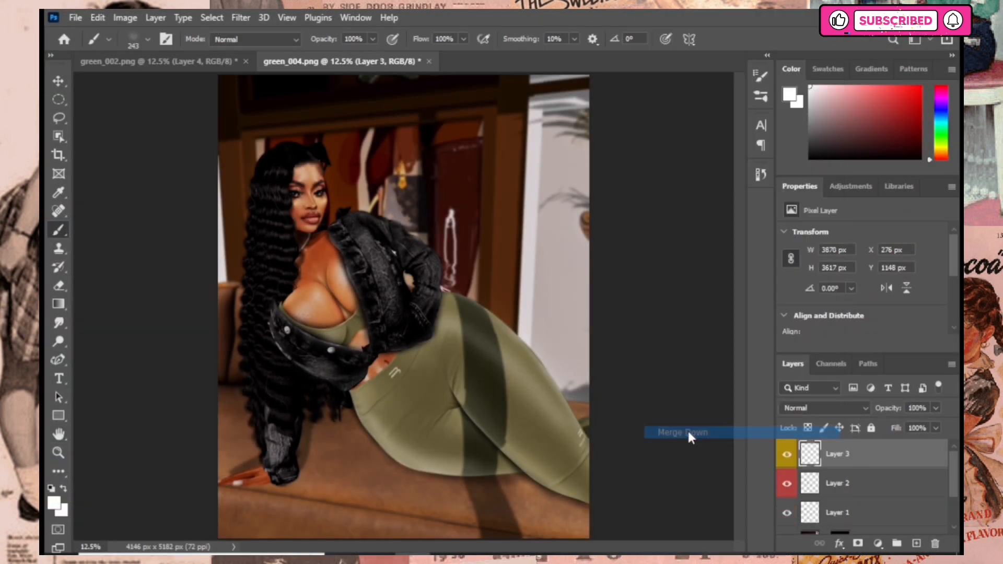
left_click(786, 455)
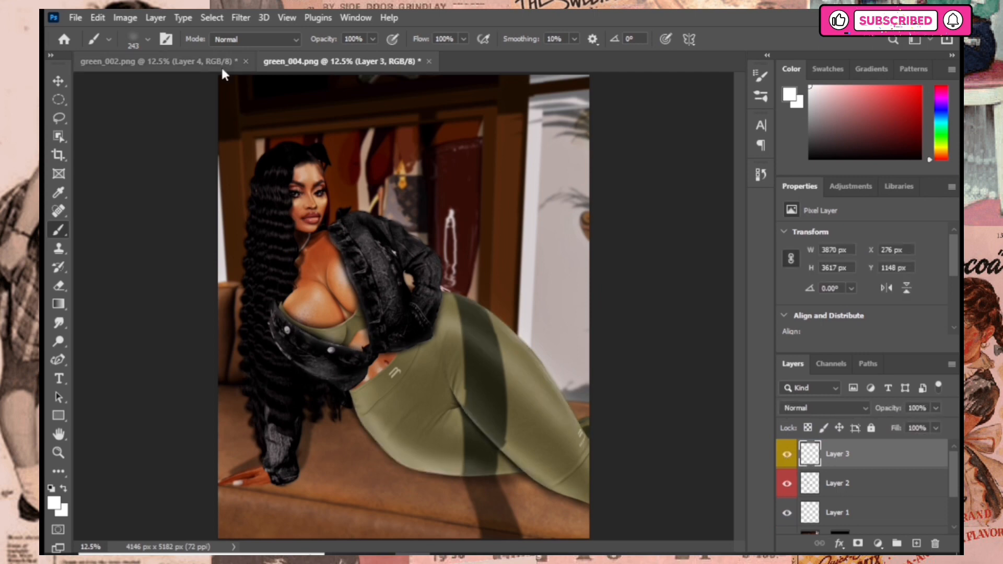
Step: Switch to green_002.png and compare the image with Layer 4 hidden and shown
left_click(209, 61)
left_click(787, 455)
left_click(787, 455)
left_click(787, 454)
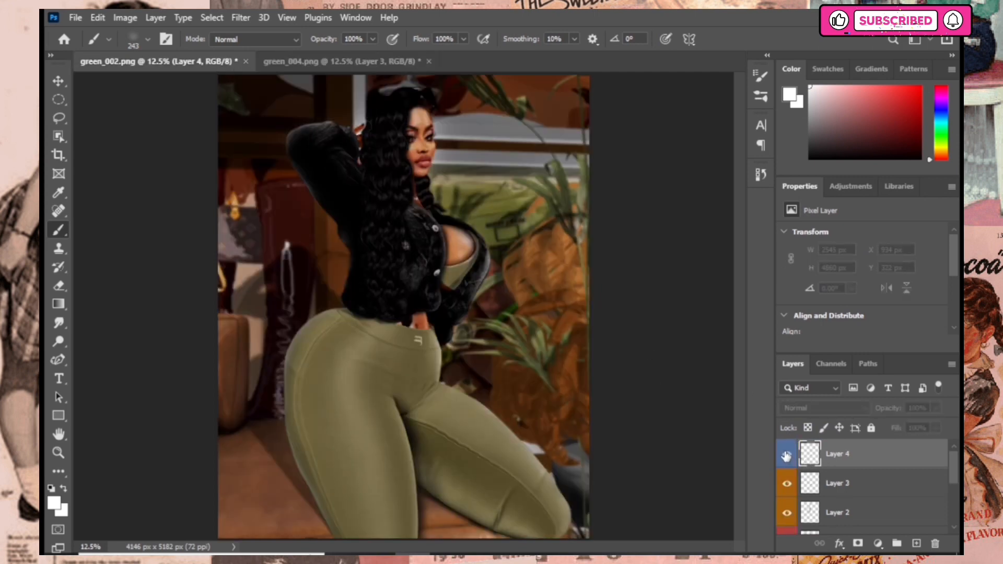
left_click(787, 454)
Step: Switch to green_004.png and paint white highlights along both edges of the hair selection on Layer 4 with the 243 px brush
left_click(294, 65)
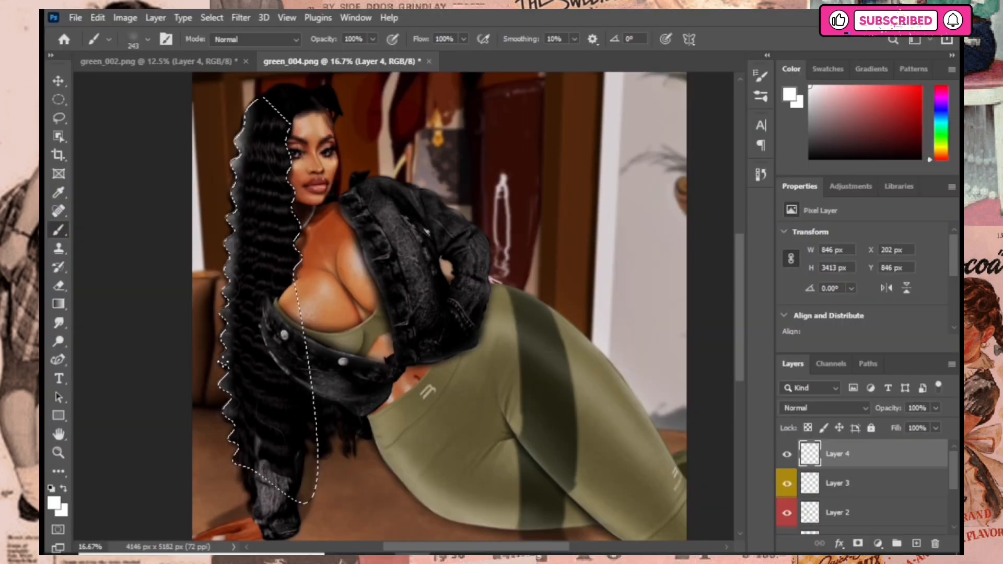
mouse_move(220, 360)
left_mouse_down()
mouse_move(227, 413)
mouse_move(215, 386)
left_mouse_up()
mouse_move(294, 131)
left_mouse_down()
mouse_move(296, 180)
mouse_move(292, 151)
left_mouse_up()
left_click_drag(292, 152, 298, 277)
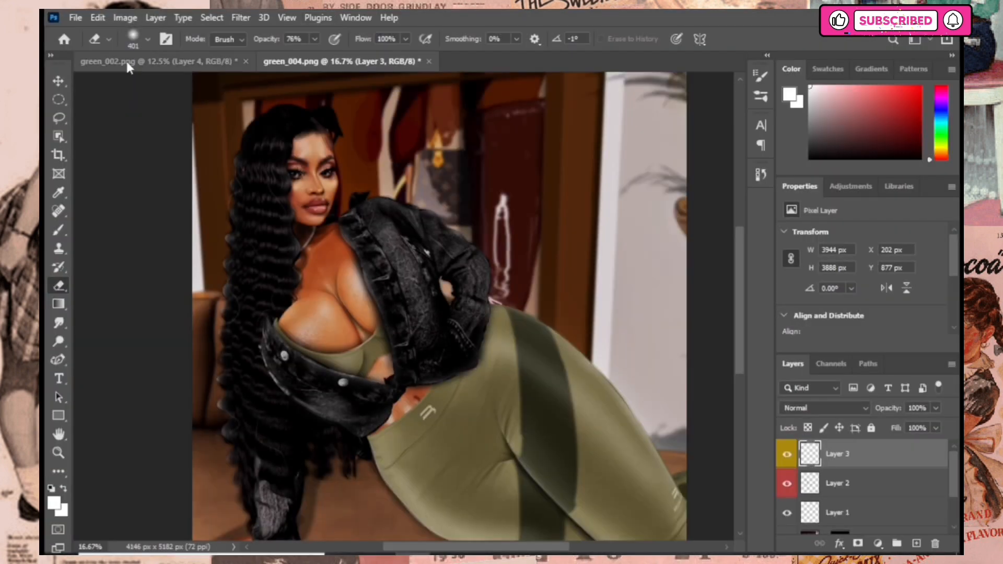
Step: Switch to green_002.png, trace a path around the face on Layer 5 and convert it to a selection
left_click(130, 61)
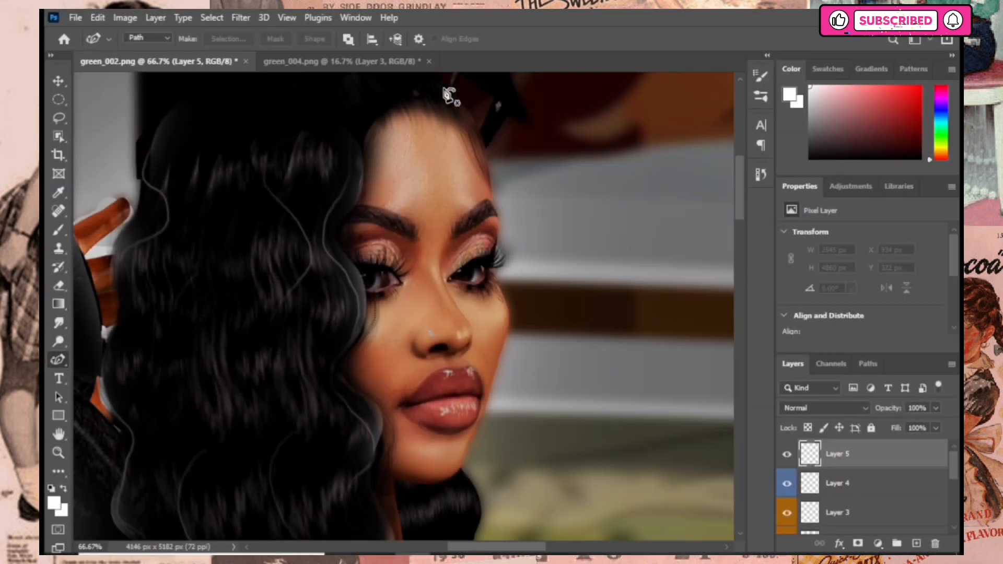
left_click(441, 88)
left_click(473, 117)
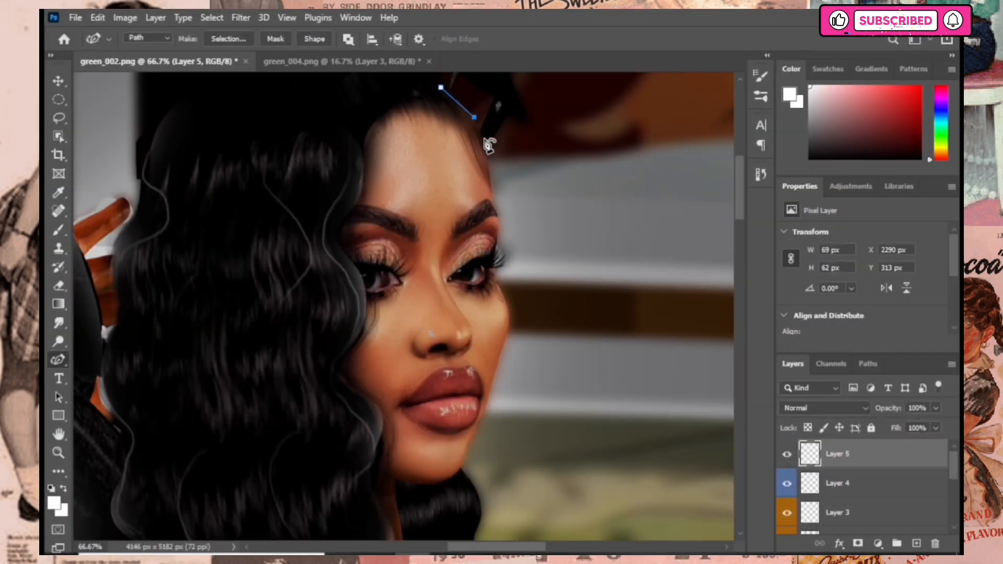
left_click(485, 154)
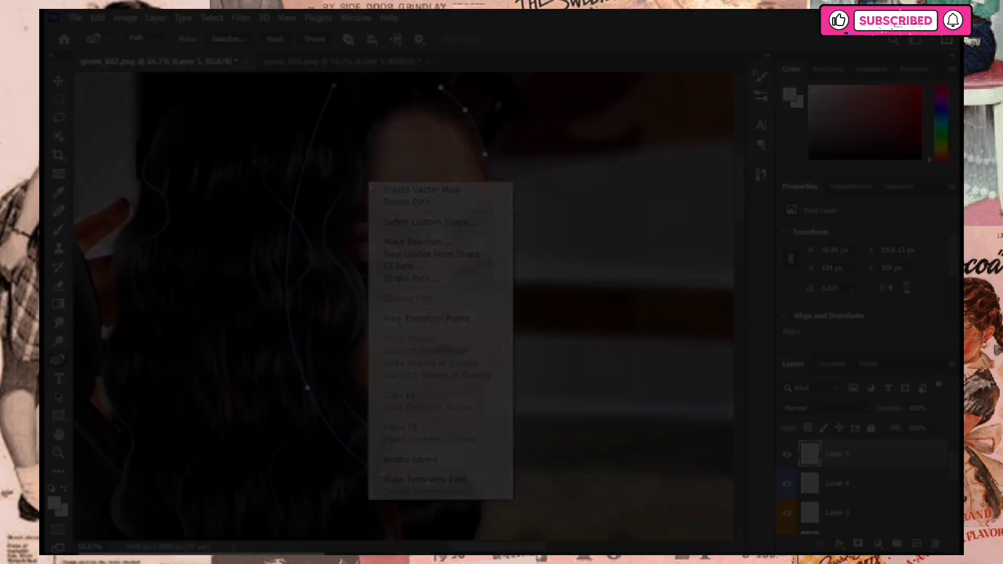
left_click(427, 242)
left_click(573, 145)
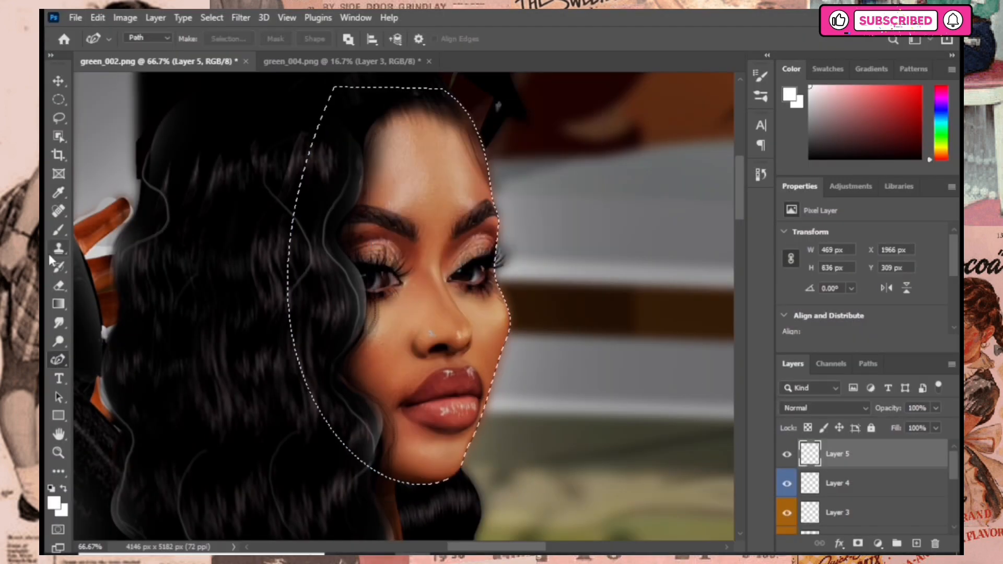
Step: Paint a white highlight along the face's outer edge from forehead to chin with the 243 px brush and deselect
key("b")
mouse_move(507, 140)
left_mouse_down()
mouse_move(535, 270)
mouse_move(510, 397)
left_mouse_up()
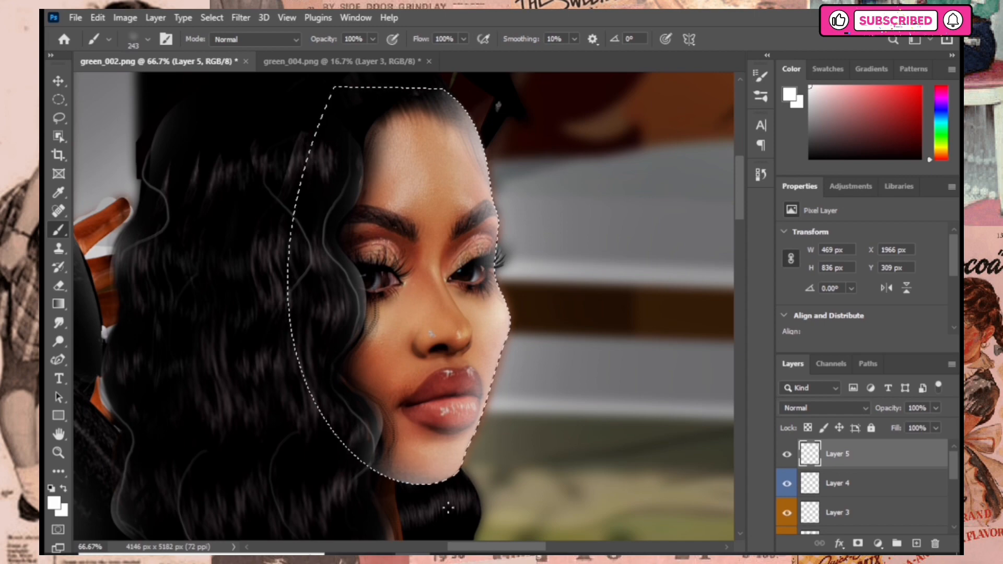
scroll(564, 209, "up", 5)
left_click_drag(744, 128, 739, 186)
key("ctrl+d")
Step: Set the eraser size to 180 px, soften the inner side of the face highlight and compare with Layer 5 hidden
key("e")
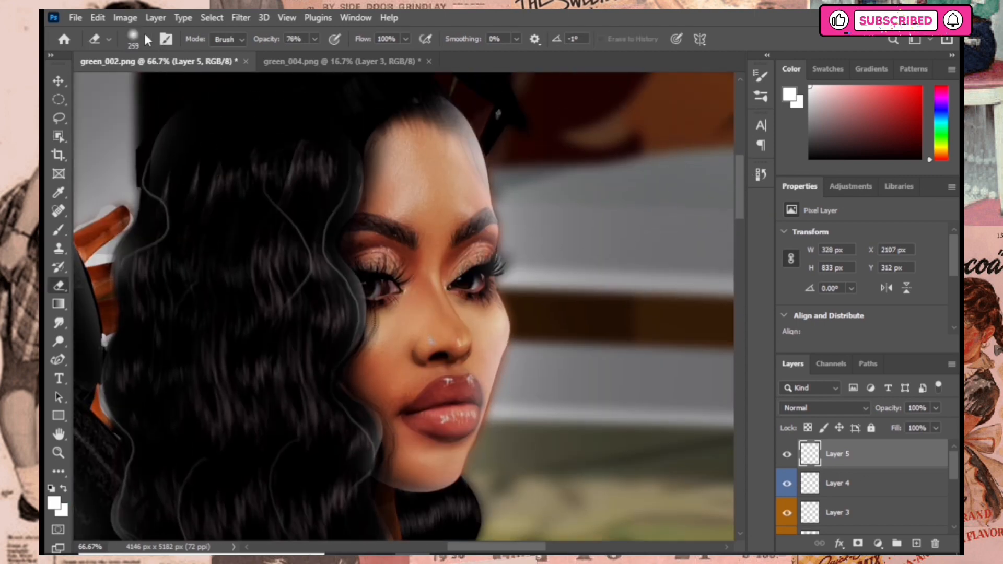
left_click(145, 39)
left_click(413, 121)
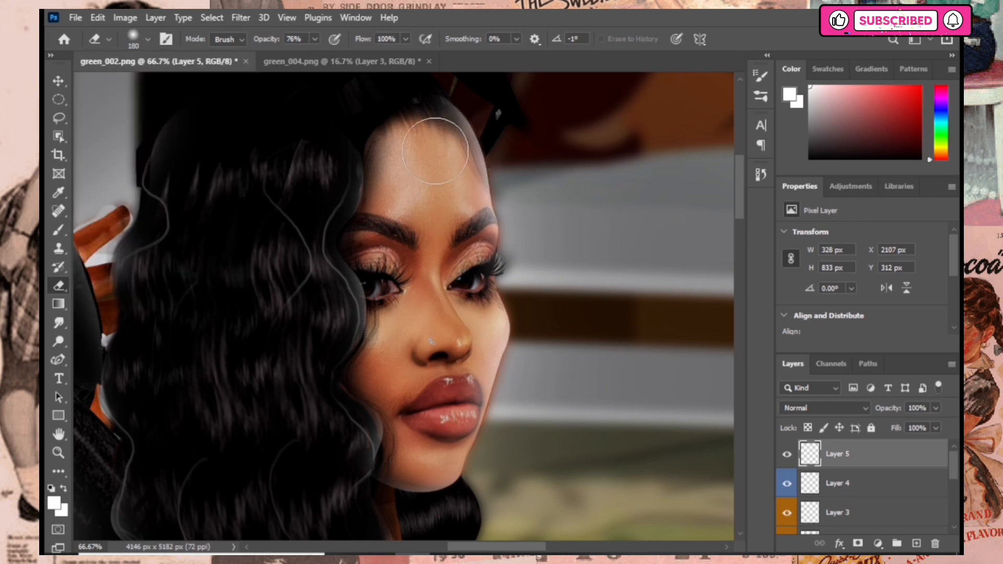
mouse_move(441, 385)
left_mouse_down()
mouse_move(433, 421)
mouse_move(458, 400)
left_mouse_up()
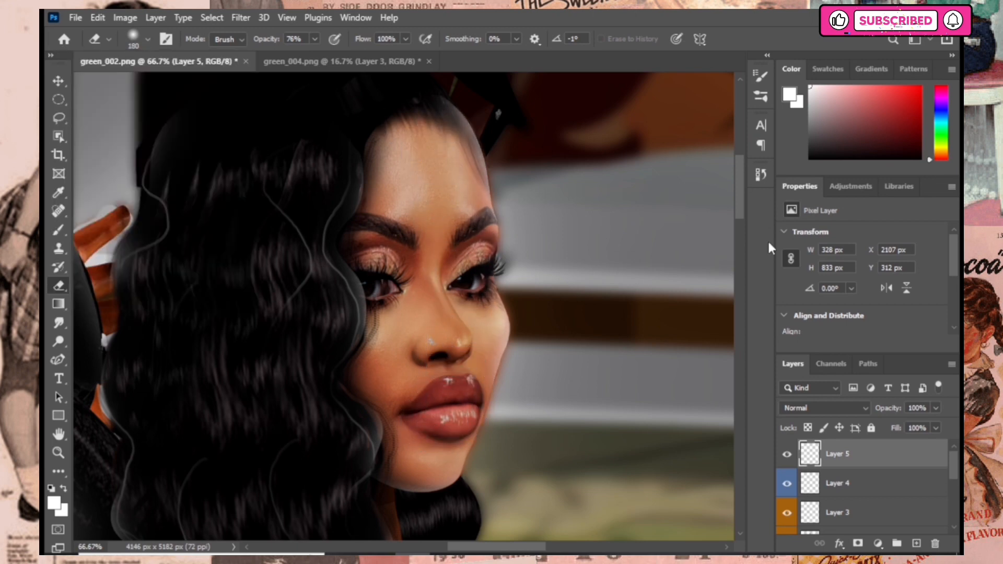
left_click(787, 455)
left_click(787, 455)
Step: Add a new layer above Layer 5, set the skin brush size to 81 px and dab a white highlight on the cheek
left_click(917, 544)
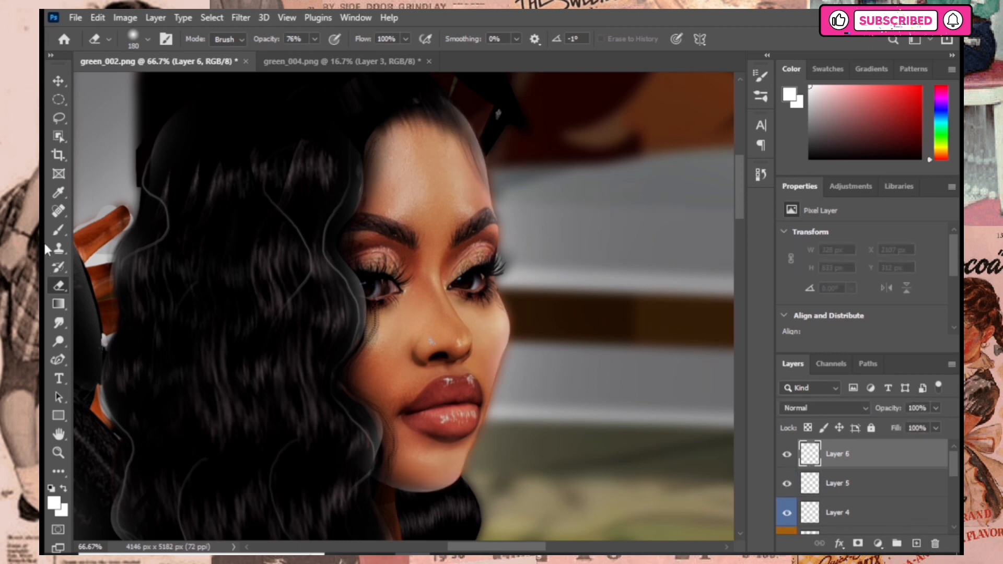
left_click(61, 230)
left_click(149, 41)
left_click_drag(180, 83, 178, 85)
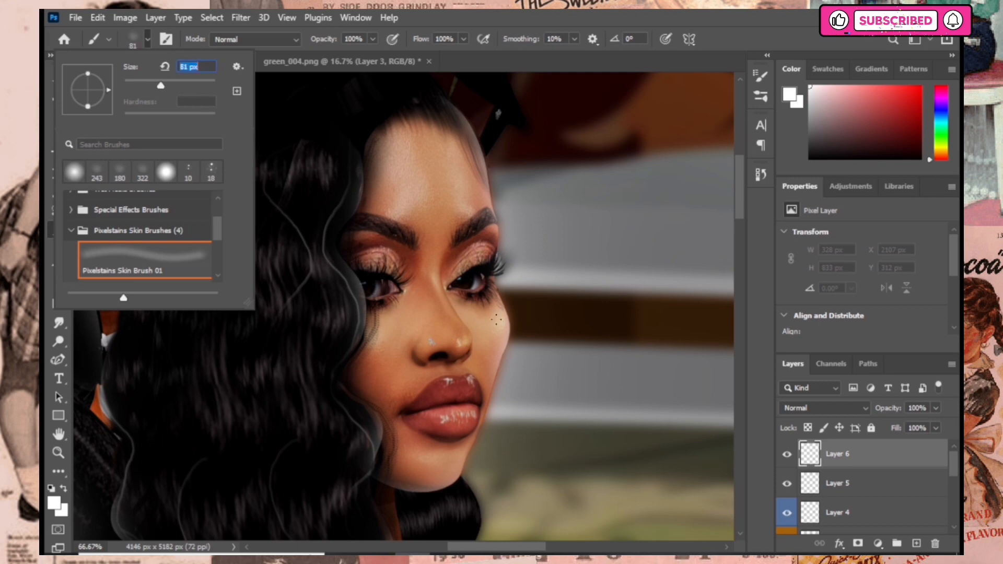
key("Return")
left_click(495, 335)
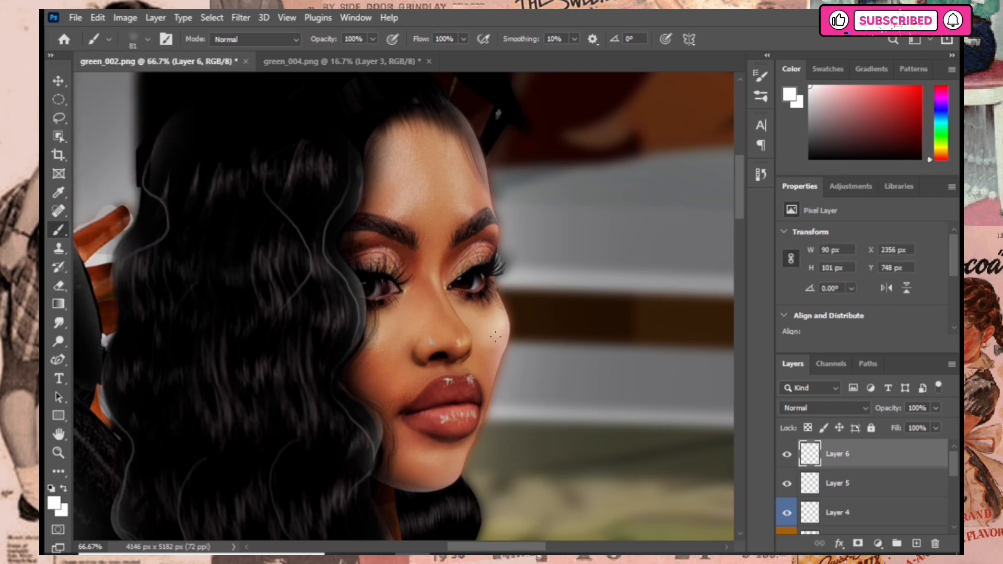
Step: Dab a white highlight on the cheek beside the hair, then set the skin brush size to 53 px and highlight above both eyebrows
left_click(385, 344)
left_click(148, 39)
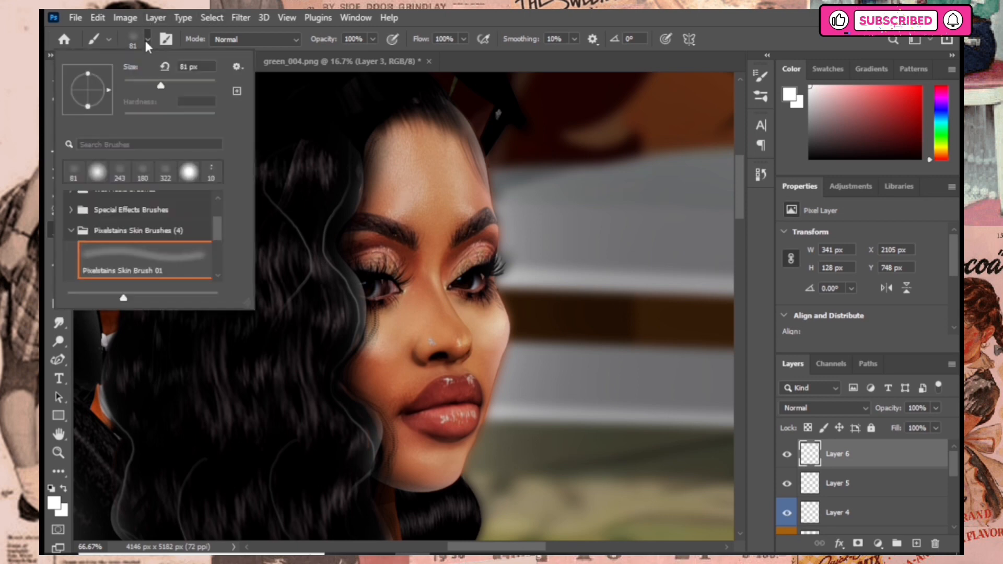
left_click_drag(157, 85, 149, 85)
key("Return")
left_click(368, 341)
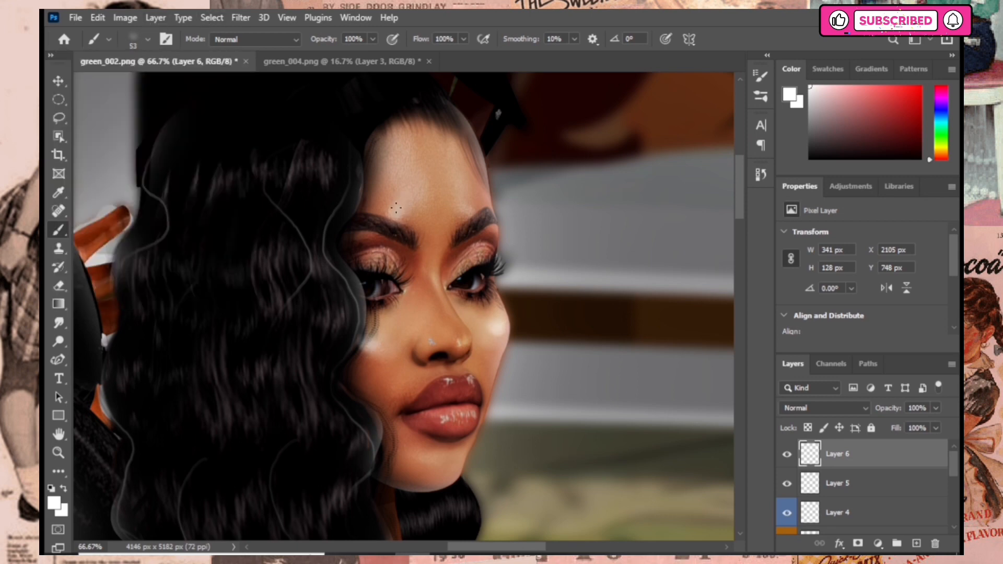
left_click(467, 210)
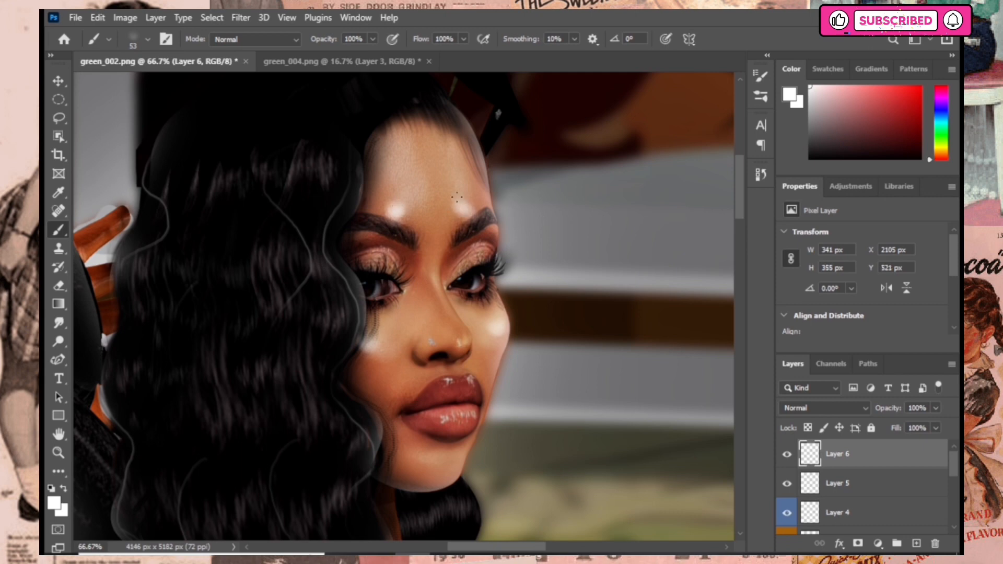
Step: Dab white highlights on the nose tip and nose bridge and compare the face with Layer 6 hidden
scroll(432, 413, "up", 1)
left_click_drag(459, 344, 460, 353)
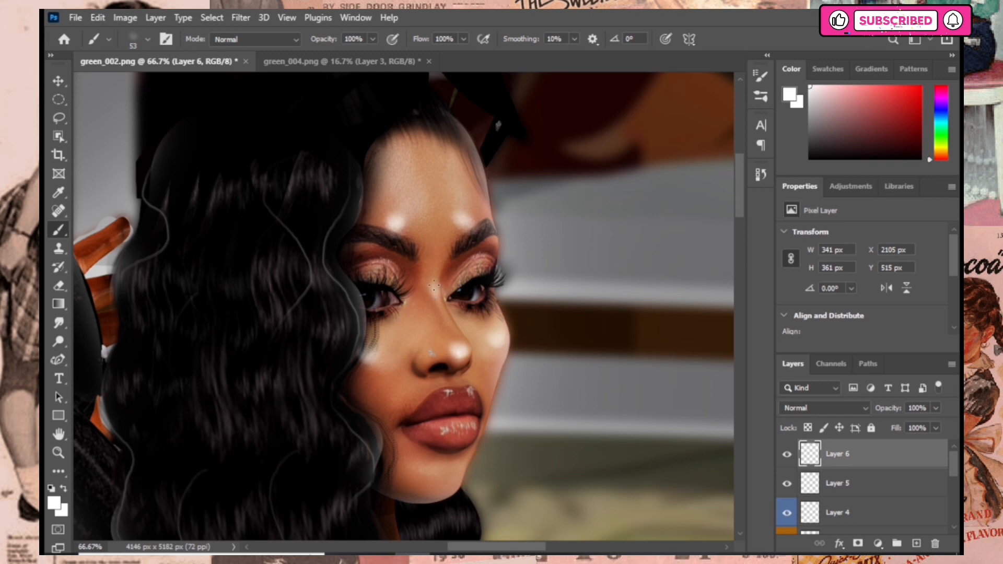
left_click_drag(434, 285, 437, 298)
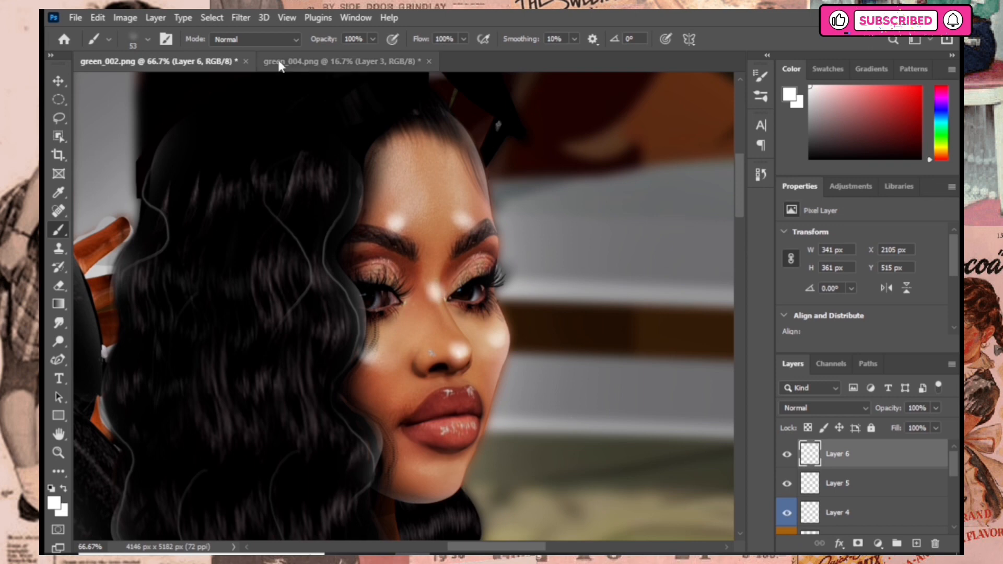
left_click(241, 17)
left_click(784, 458)
left_click(783, 458)
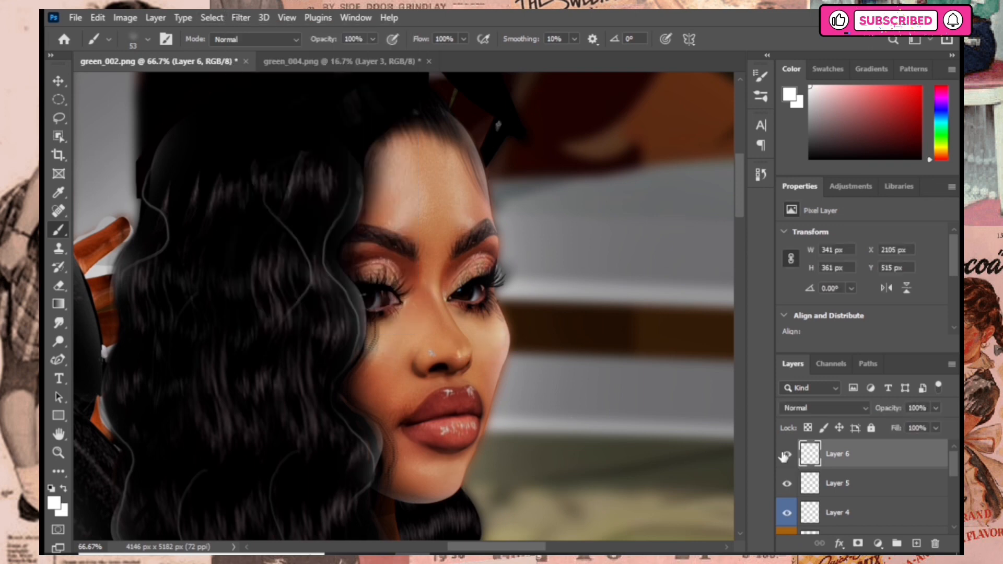
left_click(783, 458)
Step: Soften the Layer 6 face highlights with a Gaussian Blur of about 8 pixels radius, checking the preview
left_click(241, 18)
mouse_move(252, 204)
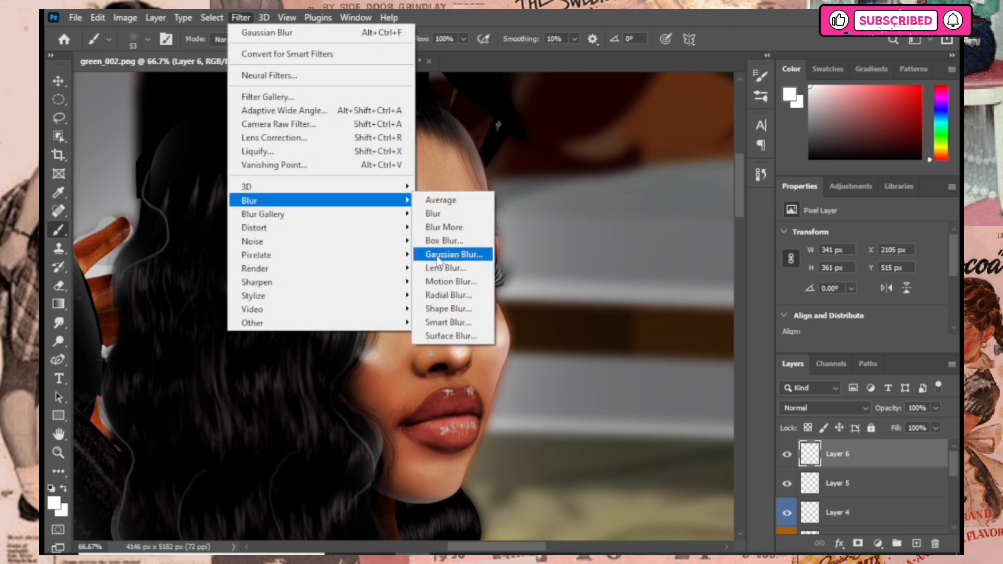
left_click(457, 253)
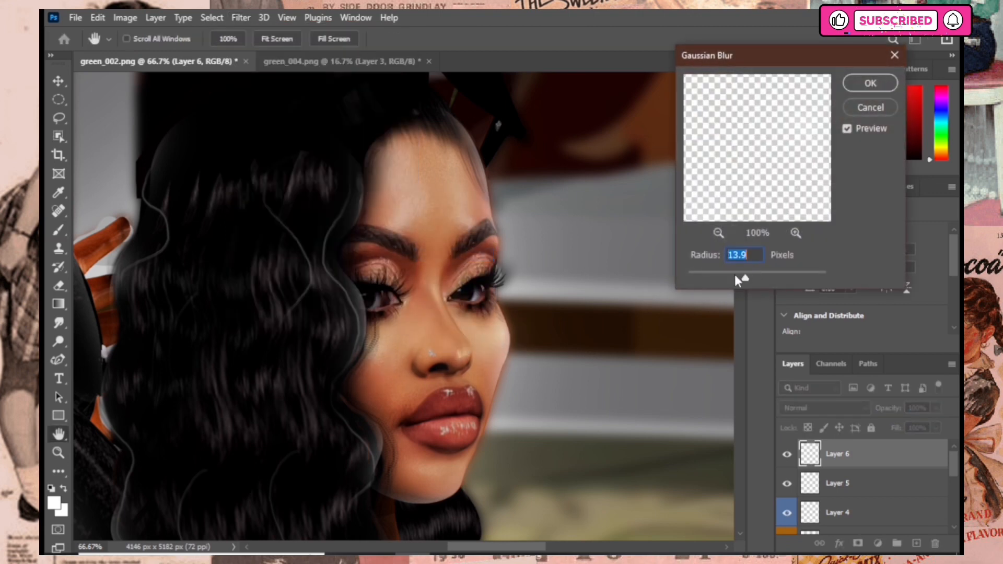
left_click_drag(738, 280, 736, 280)
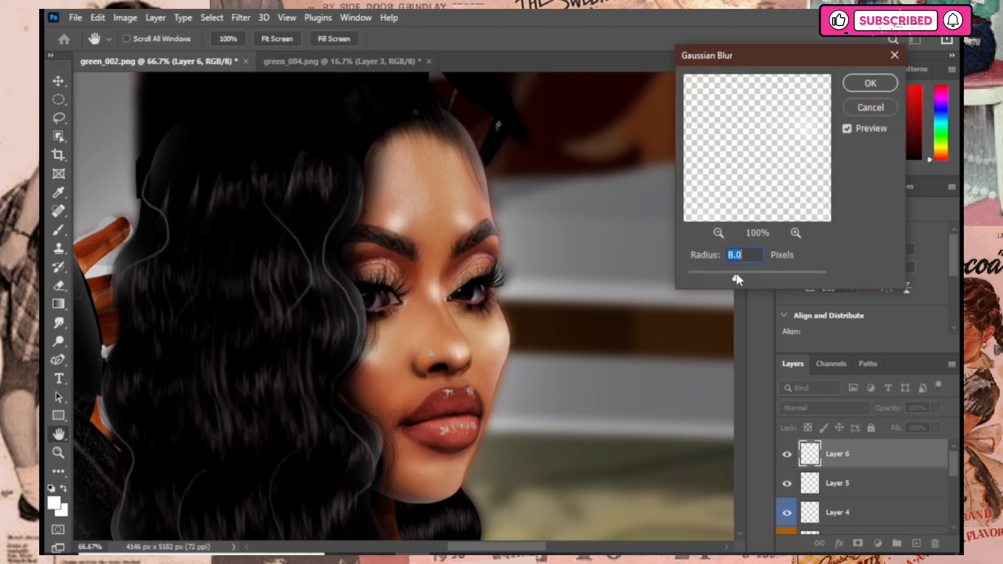
left_click(848, 129)
left_click(848, 129)
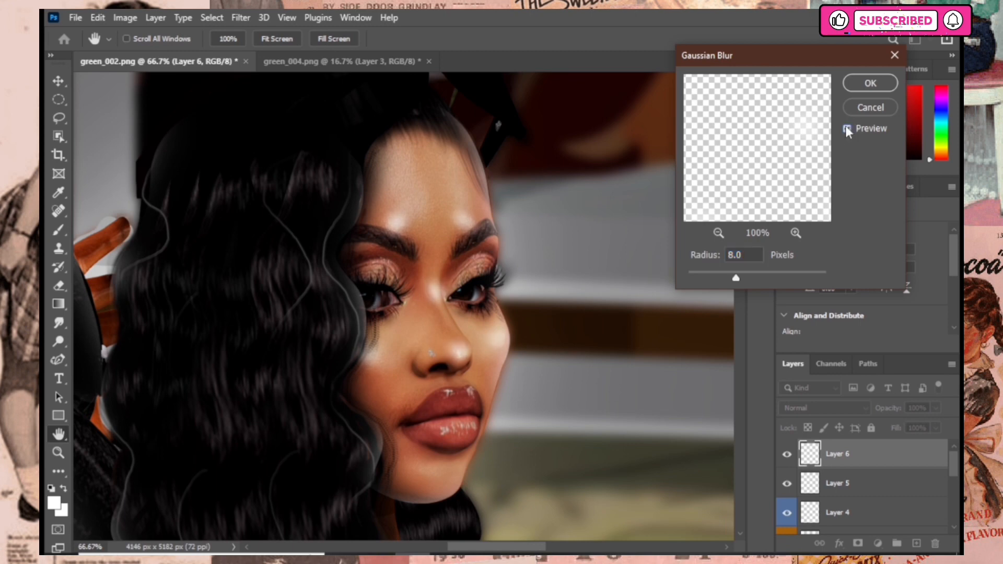
left_click_drag(735, 277, 734, 275)
left_click(863, 87)
Step: Soften the face highlights around the eye with the 180 px eraser and set Layer 6's opacity to 78%
key("e")
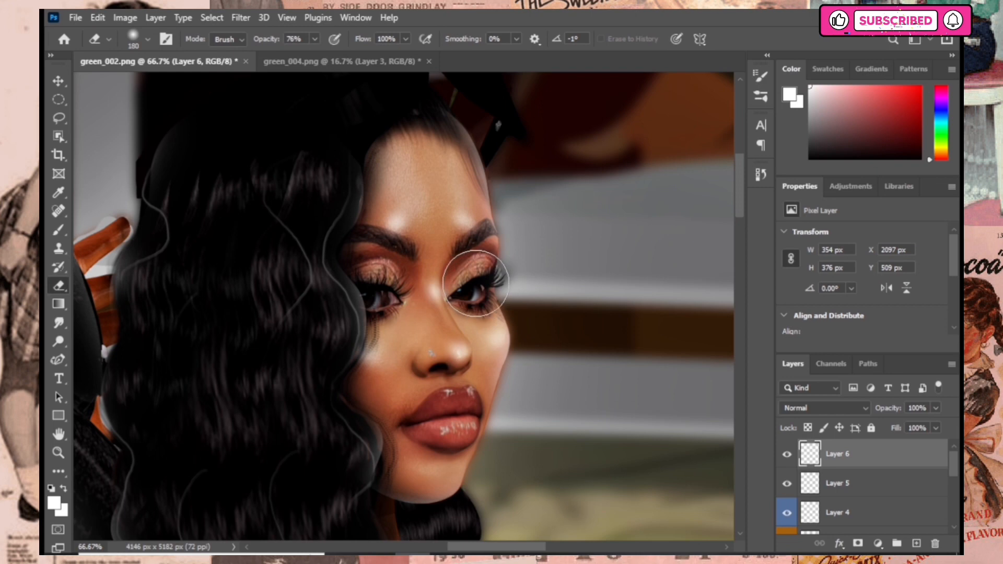
left_click_drag(475, 283, 470, 286)
scroll(324, 324, "up", 1)
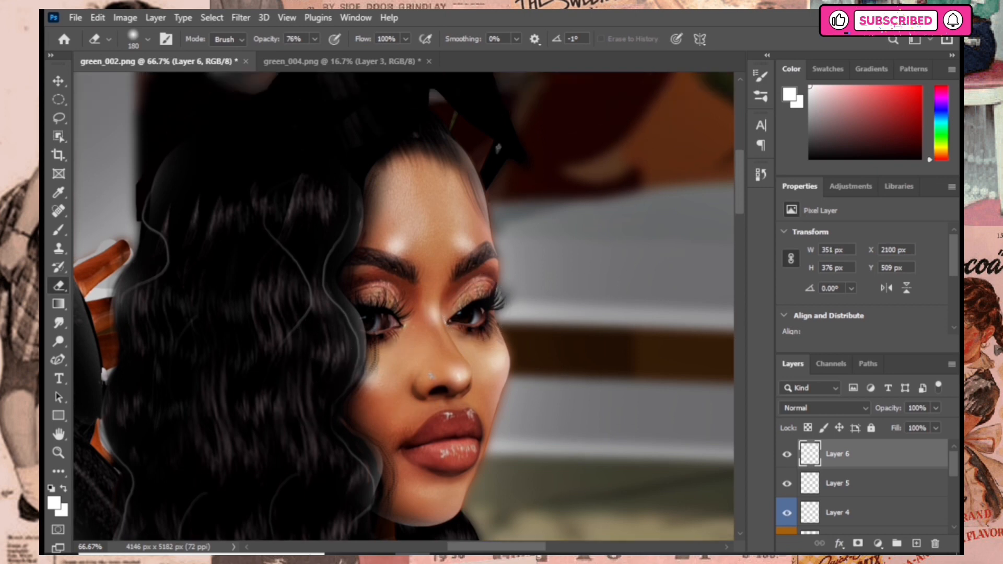
left_click(787, 454)
left_click(786, 454)
left_click(937, 407)
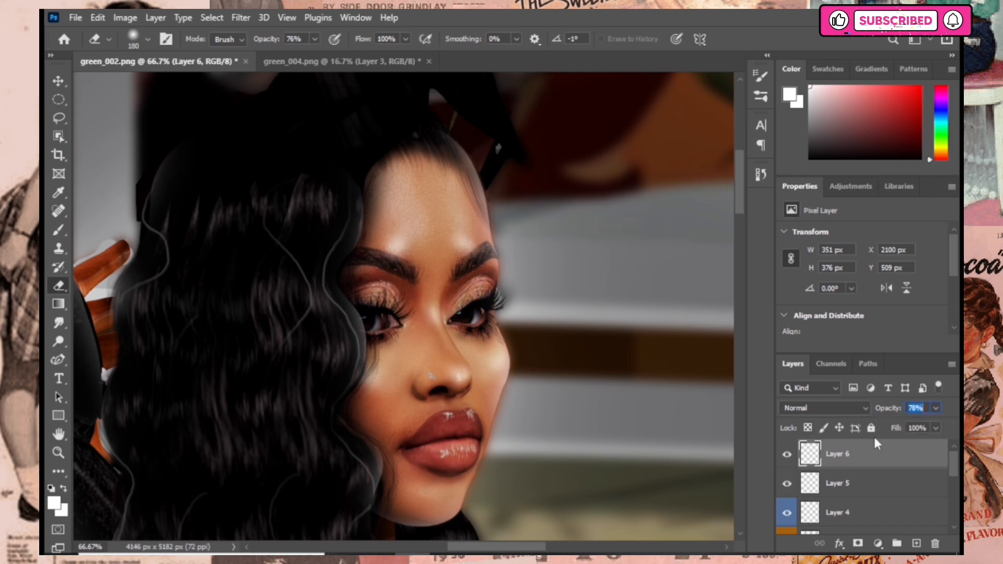
Step: Add a new layer above Layer 6, set the skin brush size to 26 px and dab a white glint in the eye beside the hair
left_click(917, 544)
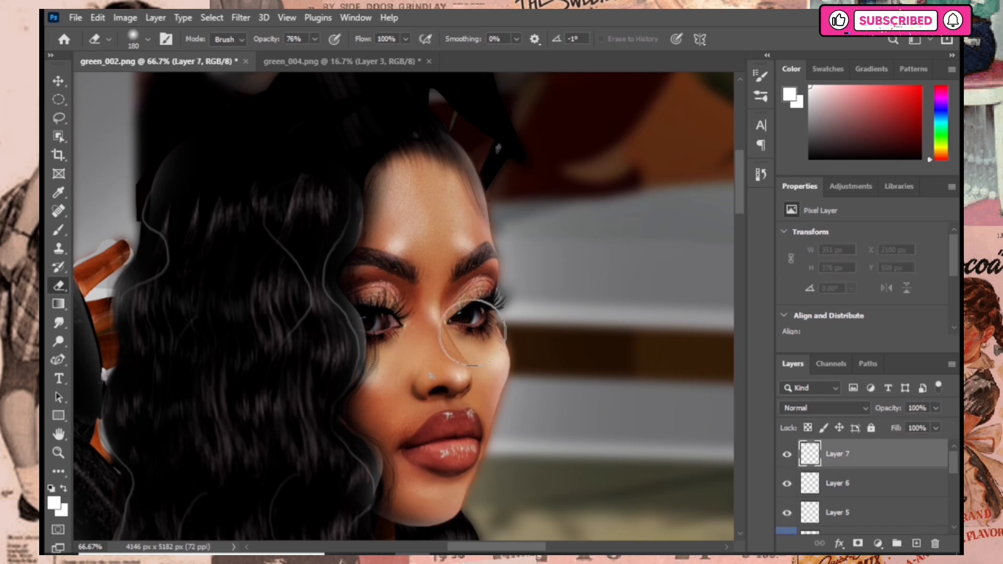
left_click(58, 231)
key("ctrl+plus")
key("ctrl+plus")
key("ctrl+plus")
left_click(148, 39)
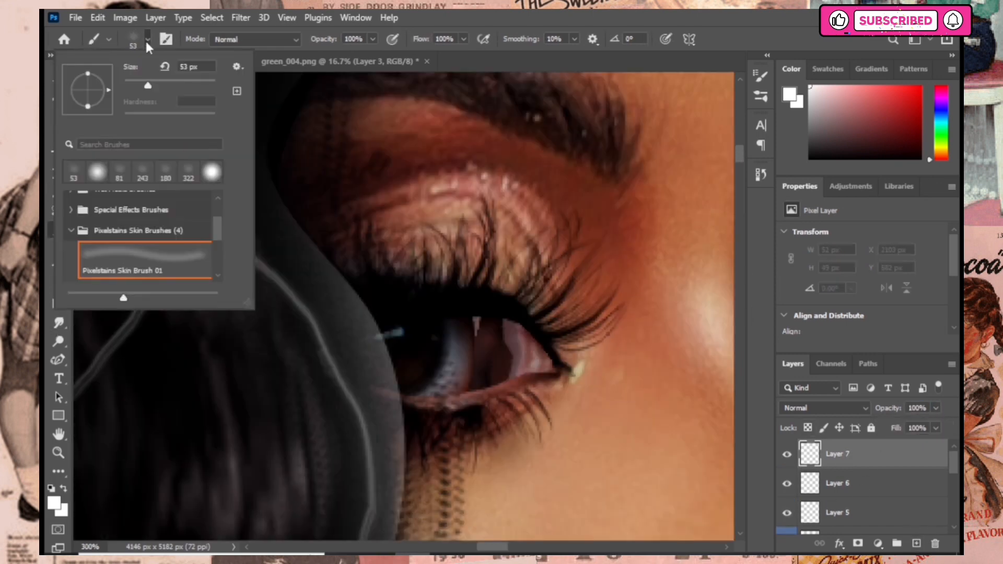
left_click(135, 81)
mouse_move(389, 334)
left_mouse_down()
mouse_move(381, 336)
mouse_move(385, 314)
mouse_move(384, 334)
left_mouse_up()
Step: Dab a matching white glint in the other eye with the 26 px skin brush
right_click(392, 296)
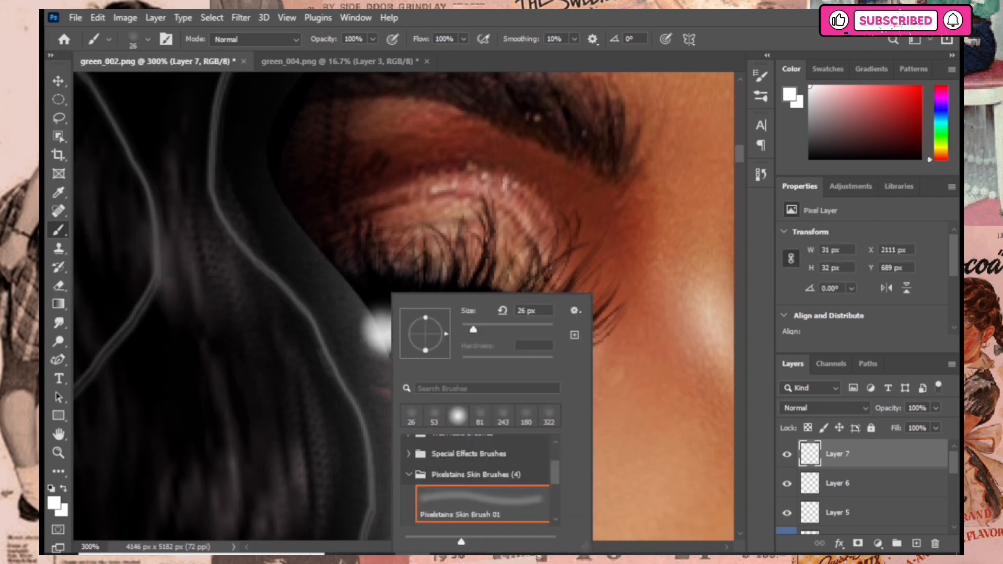
key("Escape")
left_click_drag(493, 544, 512, 548)
left_click_drag(418, 324, 421, 322)
left_click_drag(512, 548, 496, 547)
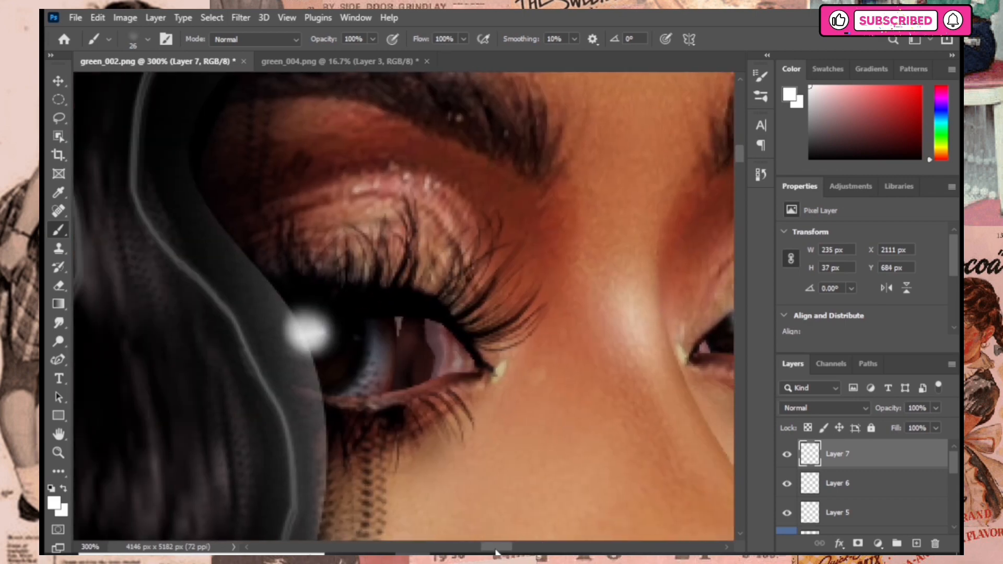
Step: Set the skin brush size to 10 px and paint a smaller white glint low in each iris
left_click(148, 39)
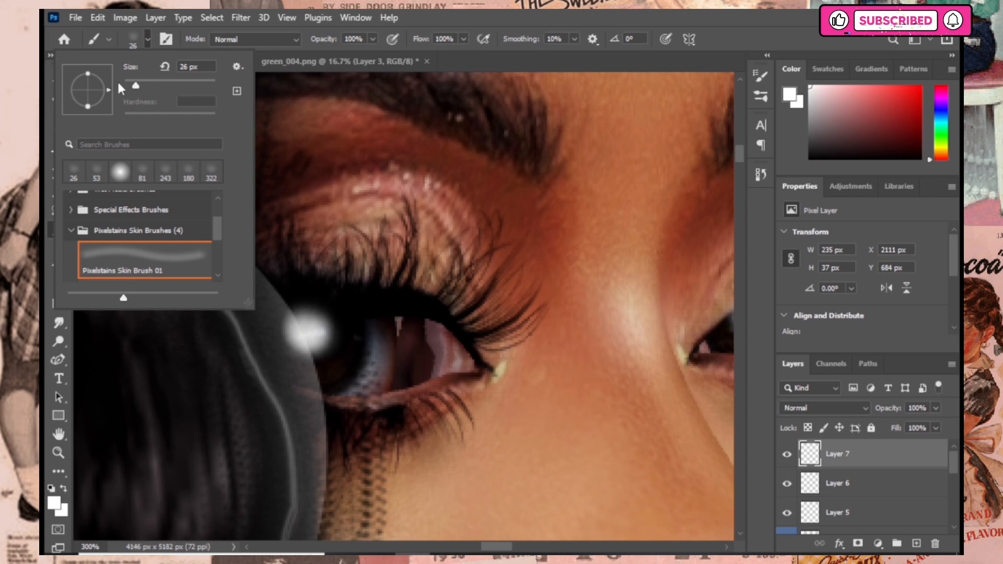
left_click(355, 344)
mouse_move(356, 345)
left_mouse_down()
mouse_move(332, 382)
mouse_move(356, 353)
mouse_move(346, 366)
left_mouse_up()
scroll(532, 360, "right", 5)
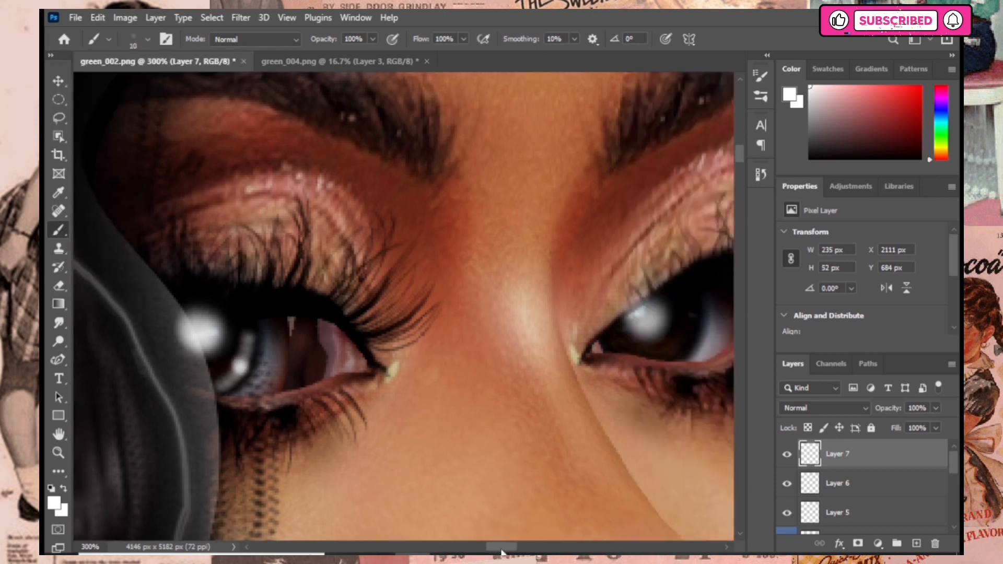
mouse_move(566, 302)
left_mouse_down()
mouse_move(561, 343)
mouse_move(545, 355)
mouse_move(563, 338)
mouse_move(565, 304)
mouse_move(556, 354)
mouse_move(564, 331)
left_mouse_up()
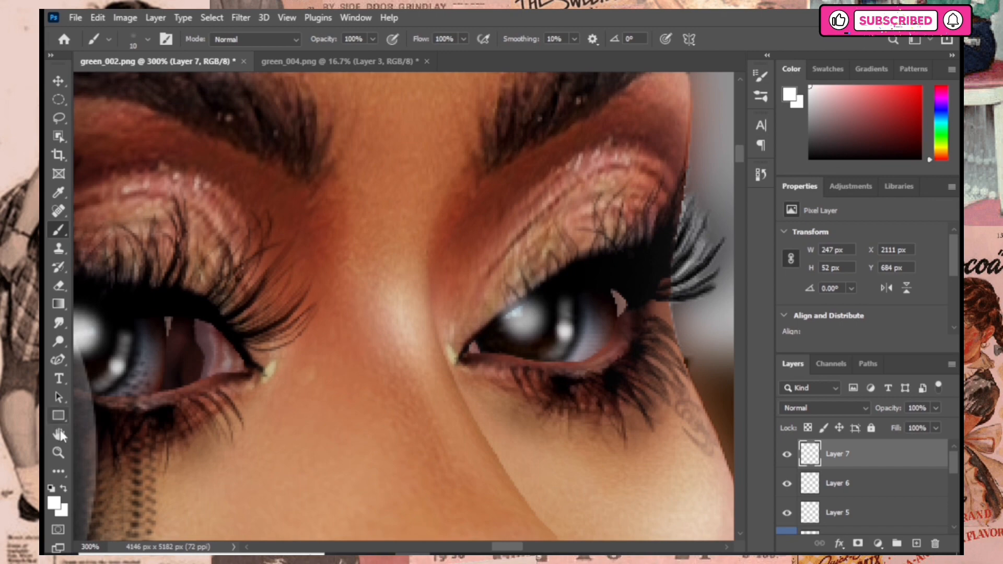
Step: View the whole face and set the opacity of the eye glints on Layer 7 to 74%
left_click(58, 453)
left_click(153, 39)
left_click(253, 219)
left_click(253, 219)
left_click(253, 218)
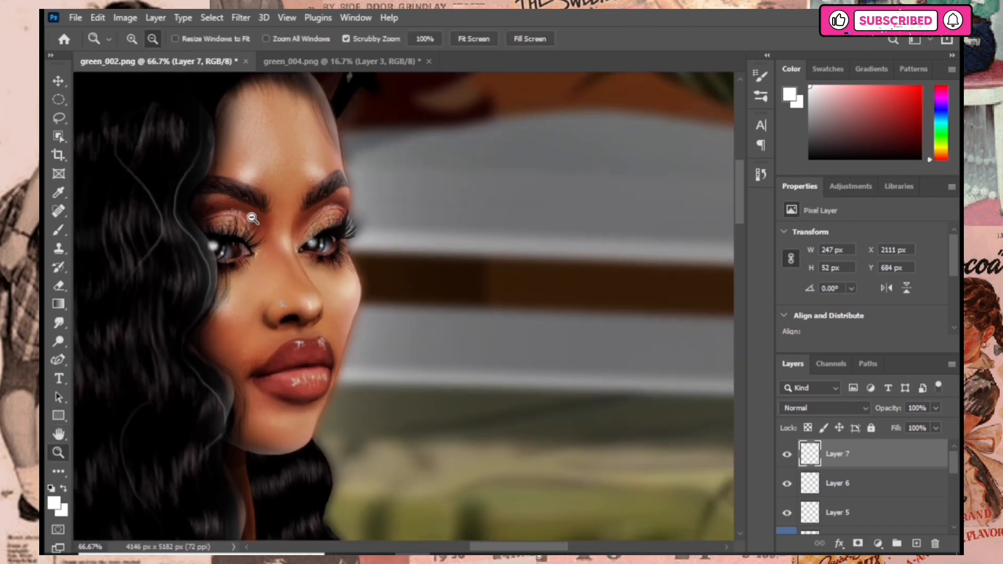
left_click(936, 408)
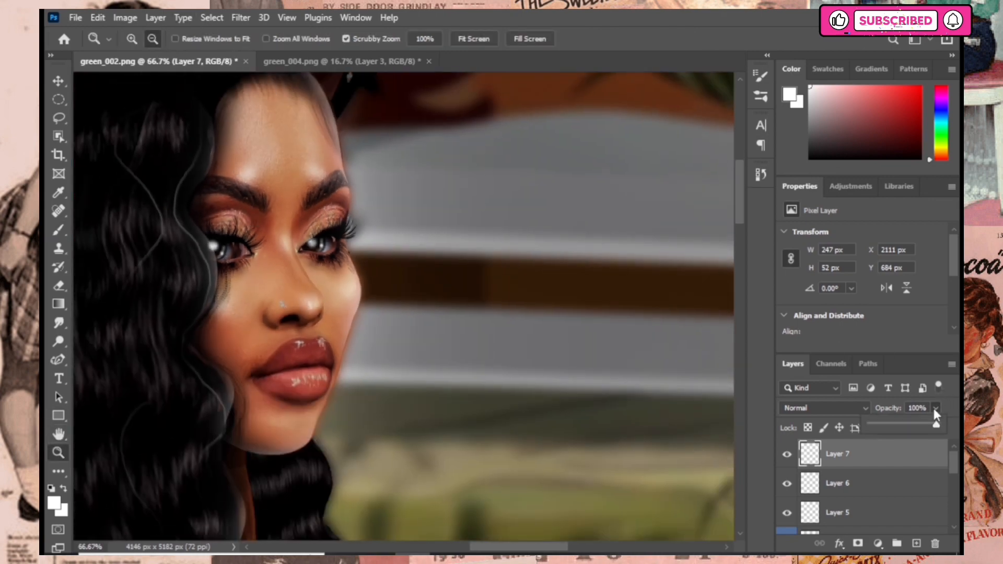
left_click_drag(924, 423, 919, 424)
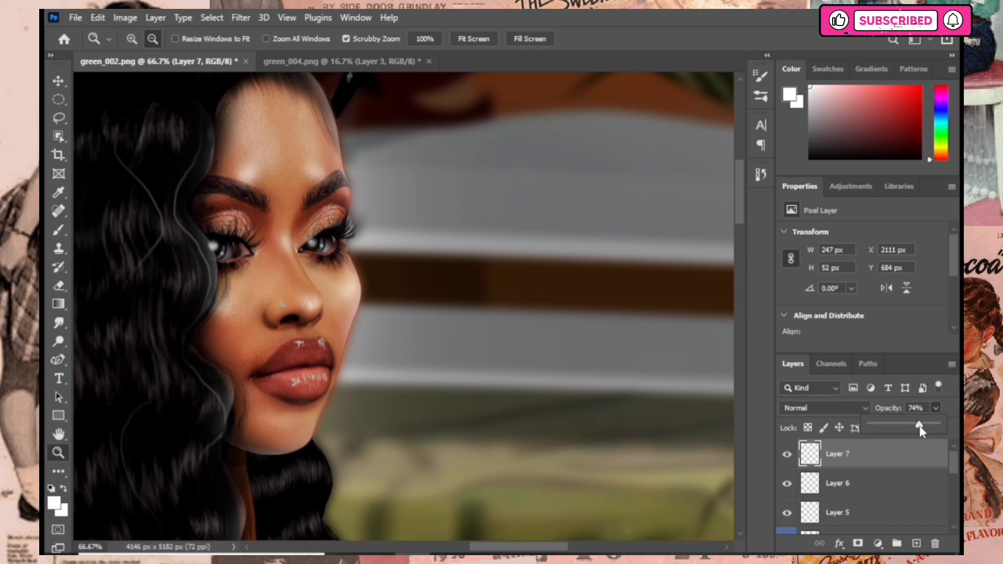
Step: Add a new layer above Layer 7 and paint white highlights on the lips with the skin brush at 15 px and 25 px
left_click(915, 543)
key("b")
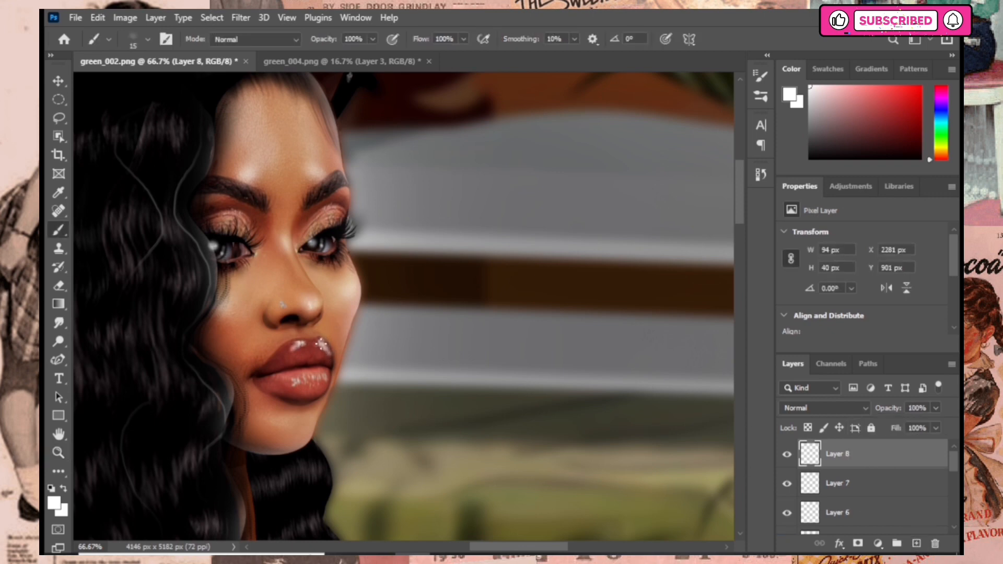
left_click(147, 40)
type("25")
key("Return")
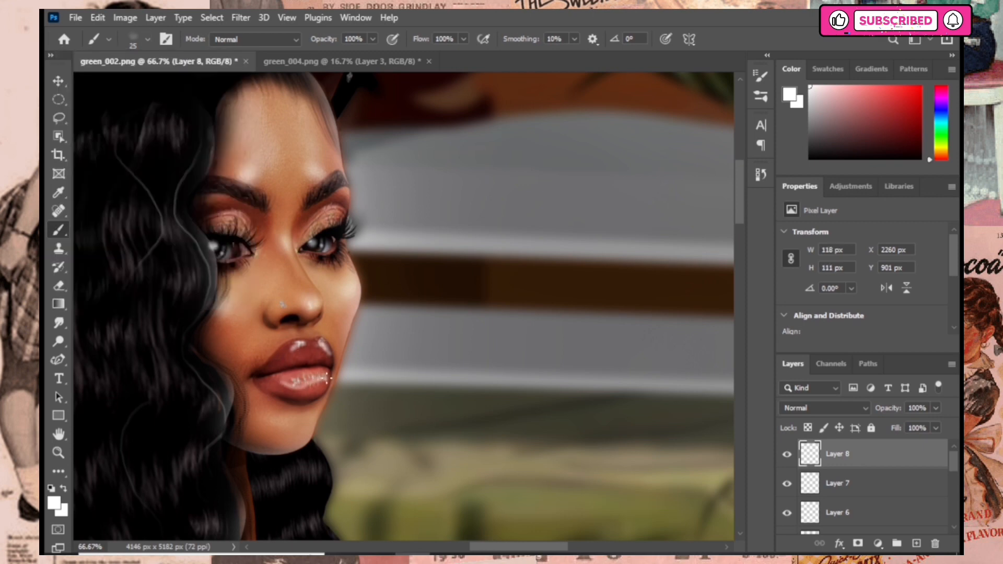
Step: Undo the lower-lip highlight, set the skin brush size to 29 px and repaint it
key("ctrl+z")
left_click(147, 40)
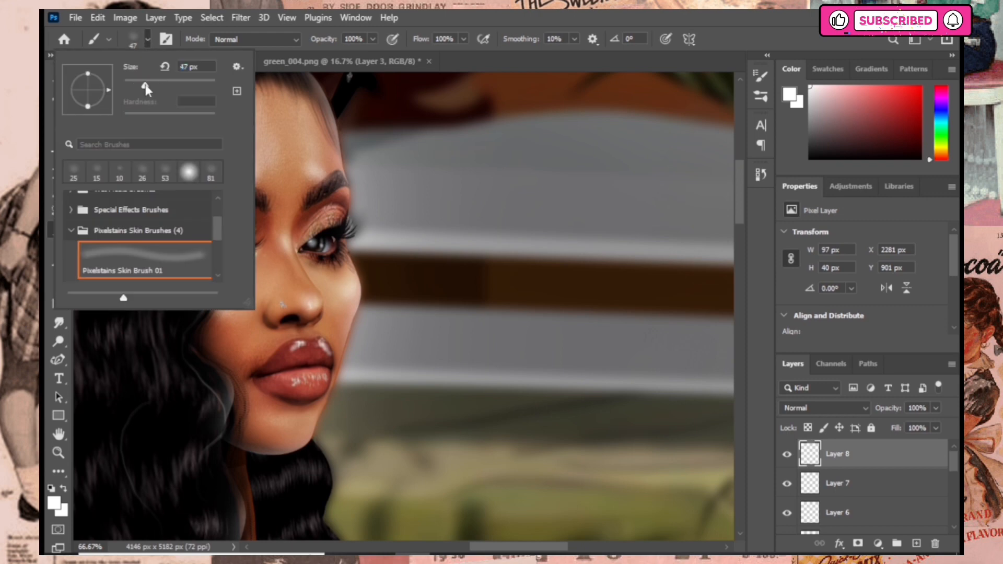
type("29")
key("Return")
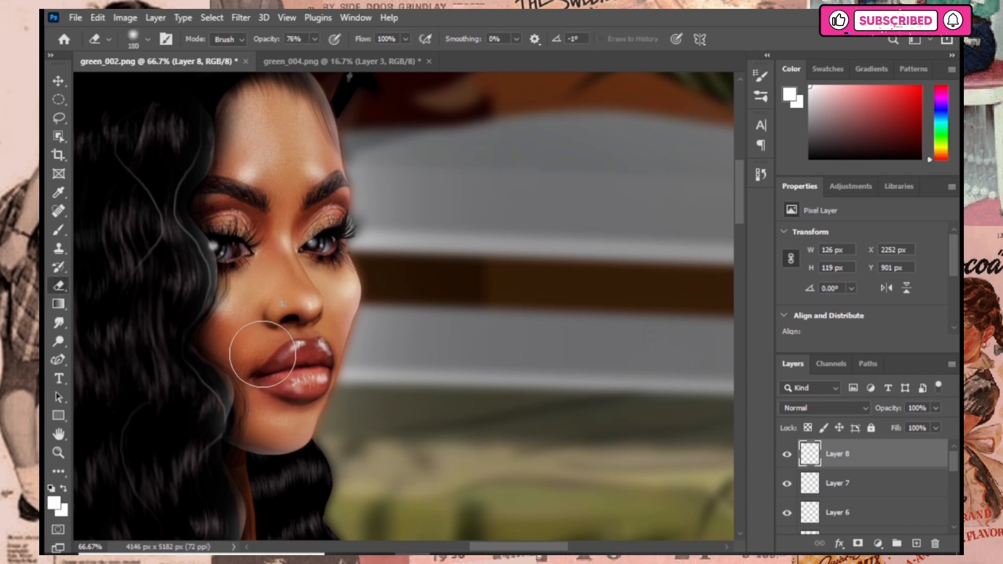
Step: Compare the full portrait with Layer 7 hidden and set Layer 7's opacity to 63%
key("z")
left_click(145, 136, "alt")
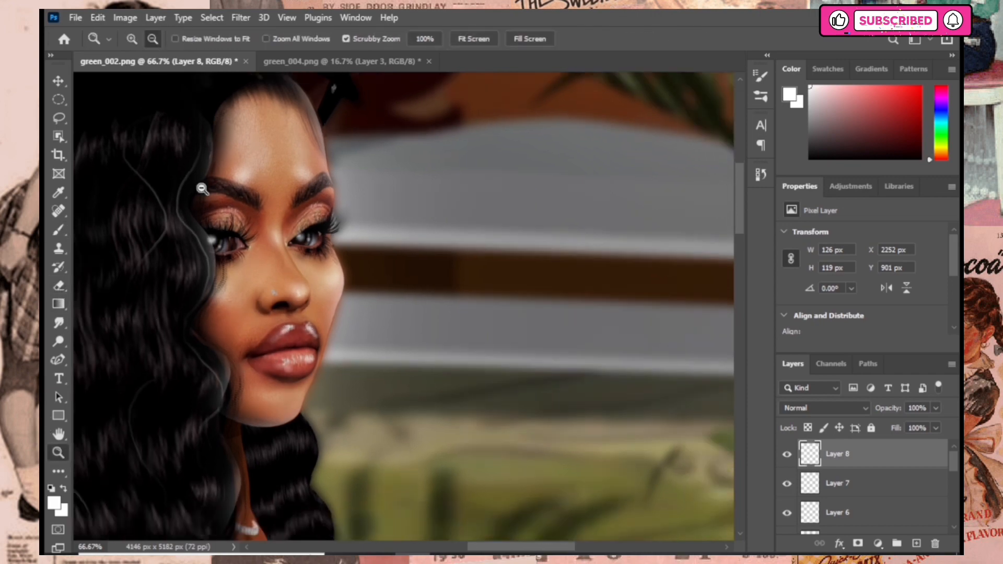
left_click(146, 135, "alt")
left_click(146, 135, "alt")
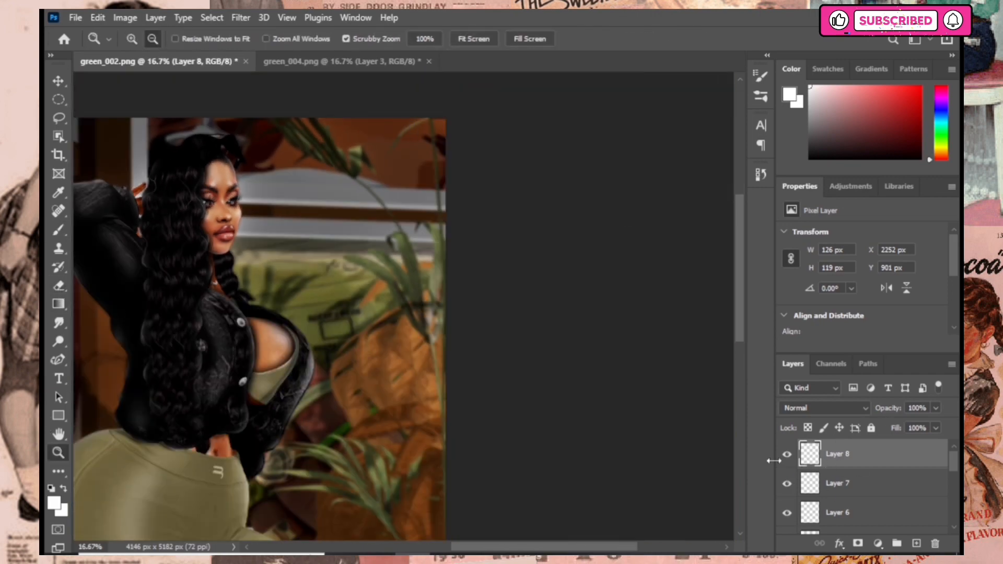
left_click(788, 485)
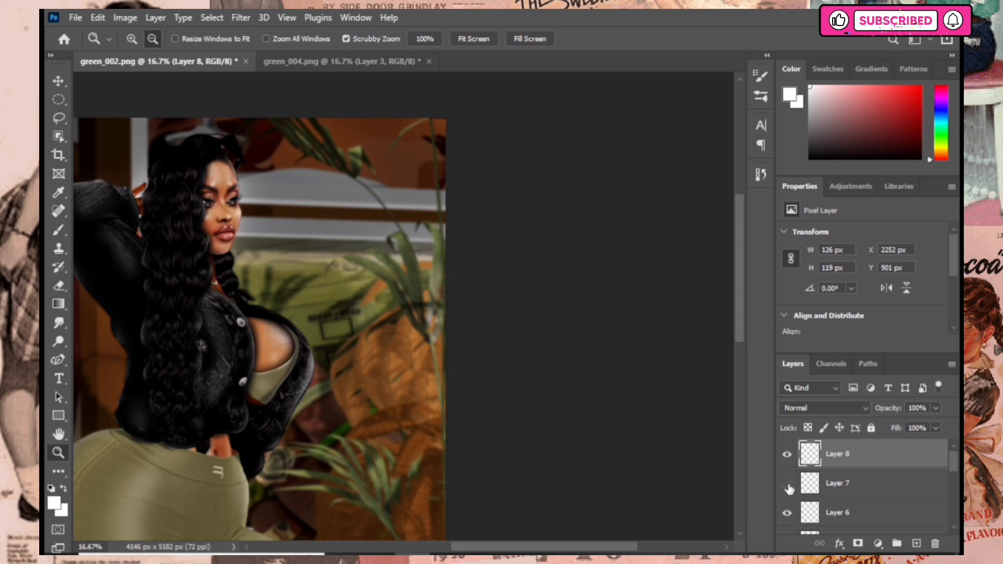
left_click(58, 286)
left_click(840, 486)
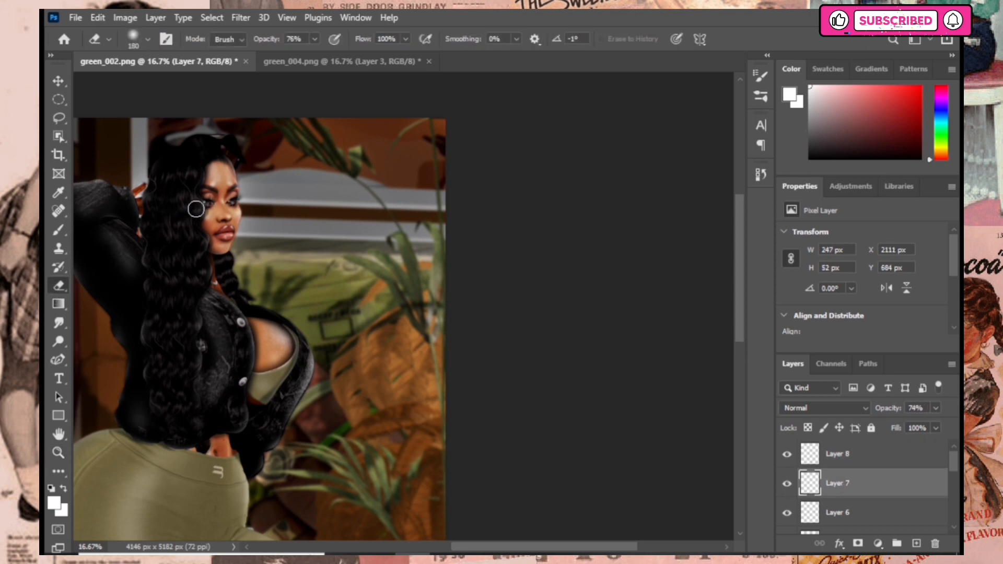
left_click_drag(738, 269, 744, 288)
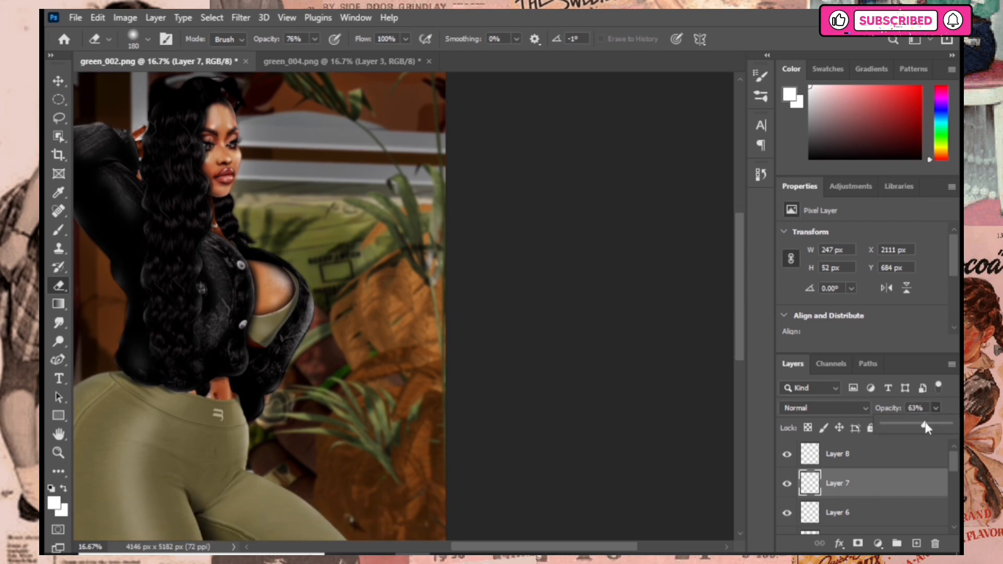
left_click(801, 488)
left_click(857, 461)
left_click_drag(951, 458, 954, 465)
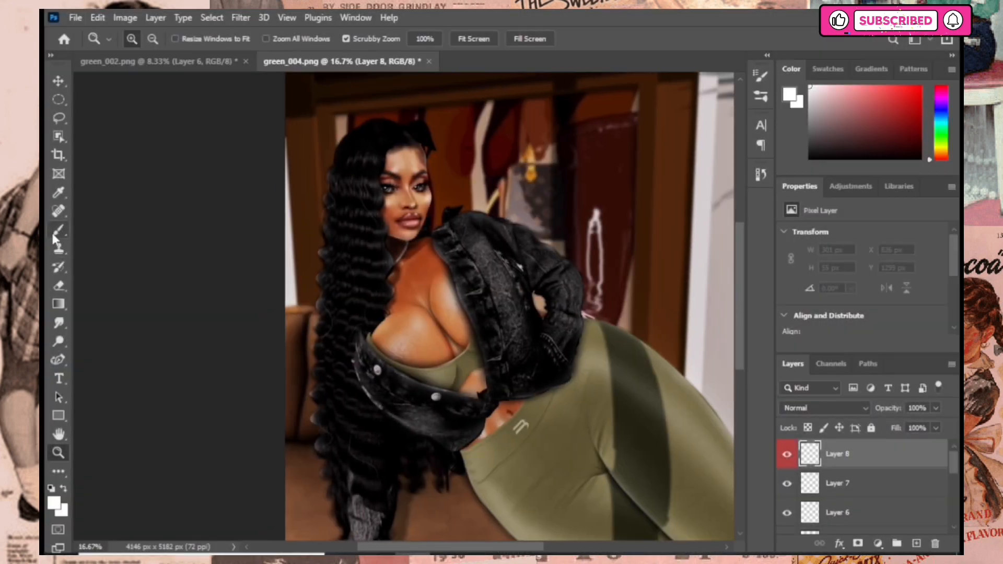
Step: Paint white highlights on both sides of the chest on Layer 8 with the skin brush enlarged to 177 px
left_click(59, 231)
left_click(146, 38)
key("Return")
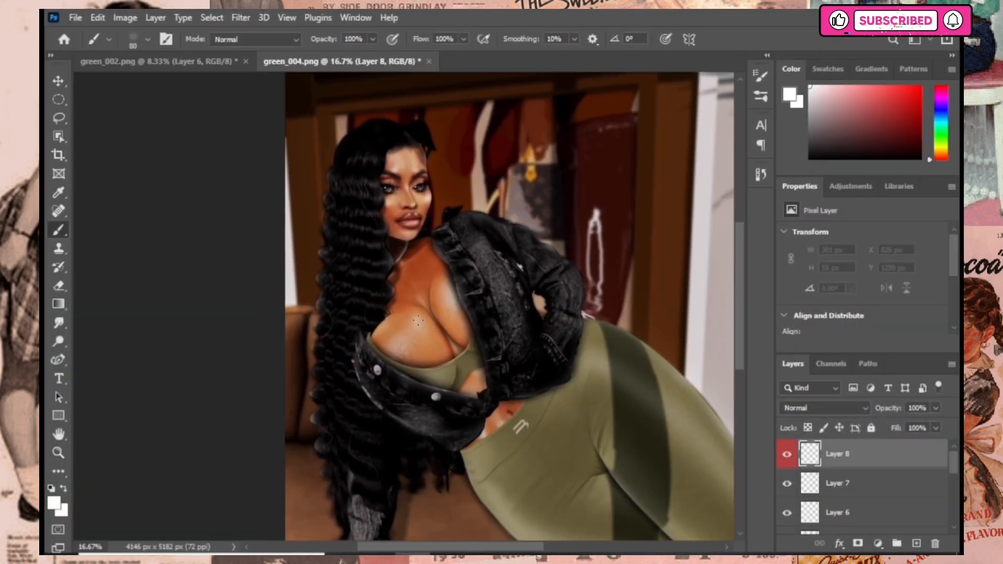
left_click_drag(421, 322, 433, 349)
left_click(147, 39)
left_click_drag(160, 85, 187, 84)
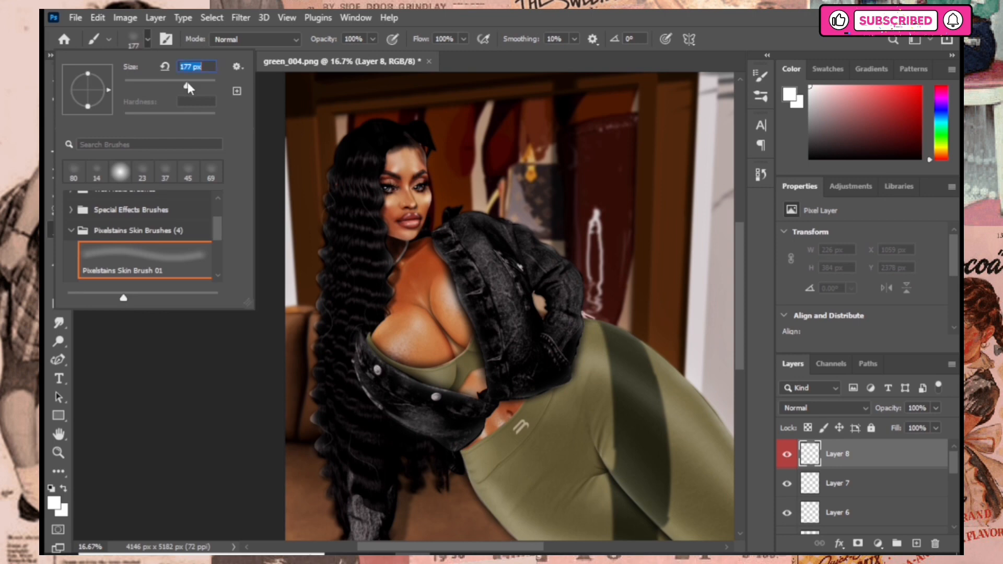
key("Return")
mouse_move(422, 319)
left_mouse_down()
mouse_move(433, 360)
mouse_move(421, 324)
left_mouse_up()
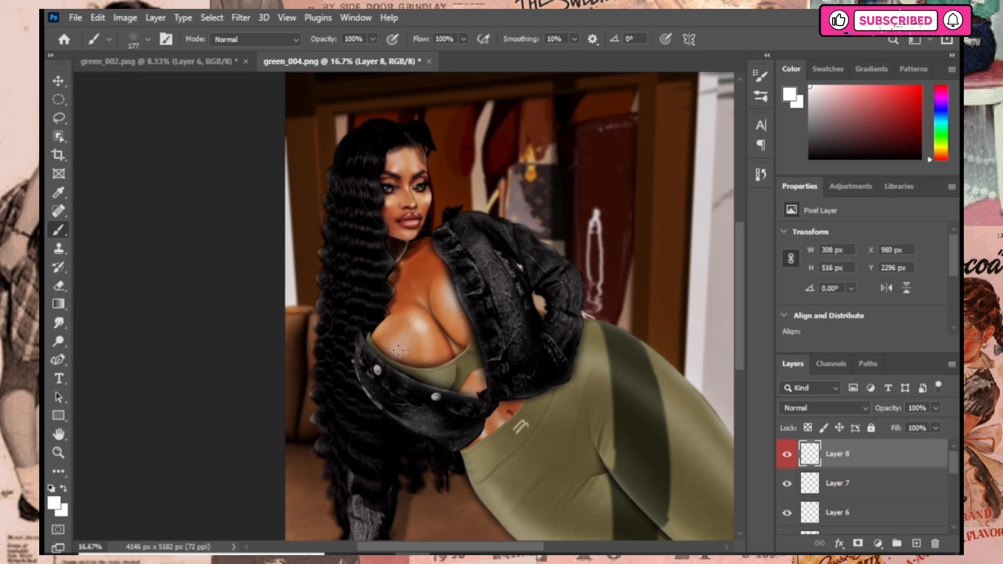
key("ctrl+z")
left_click_drag(443, 297, 438, 335)
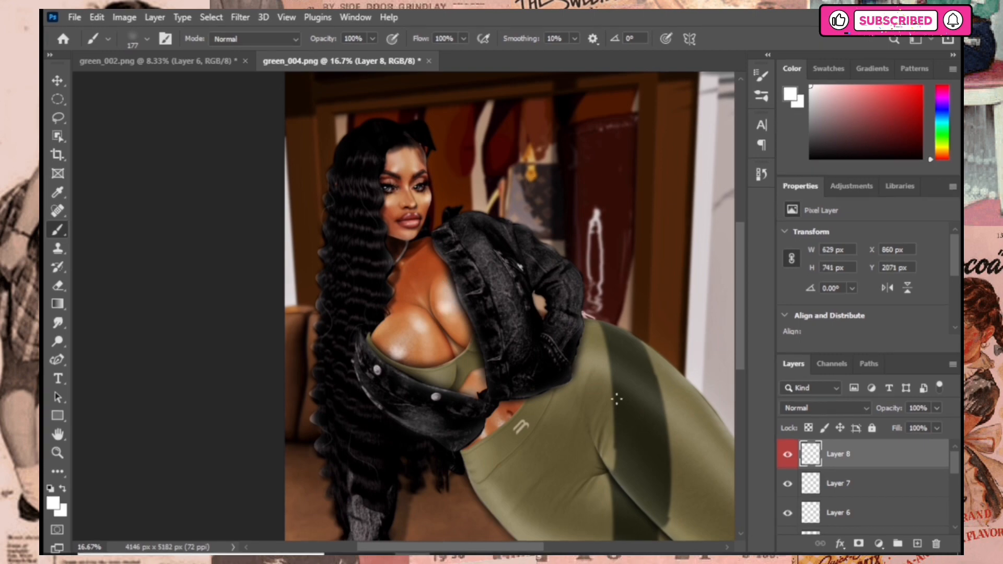
Step: Add a new layer above Layer 8 and try a white collarbone highlight with the skin brush at 100 px
key("z")
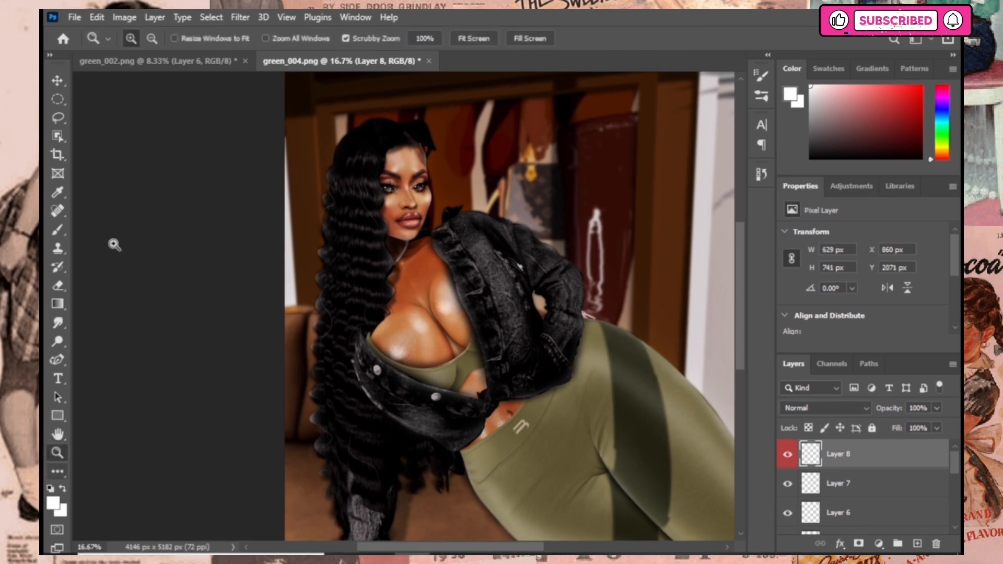
left_click(411, 265)
left_click(918, 544)
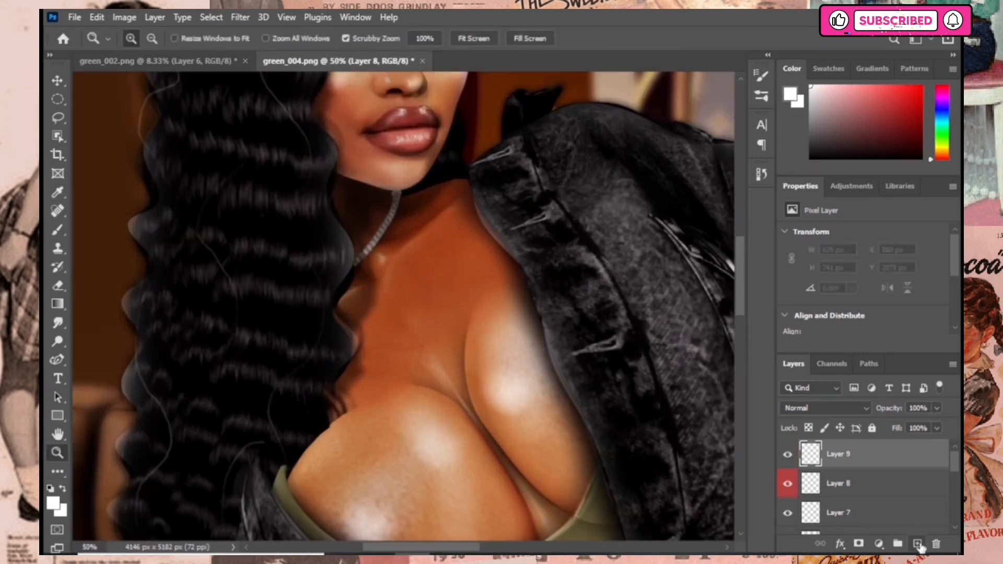
key("b")
left_click(149, 39)
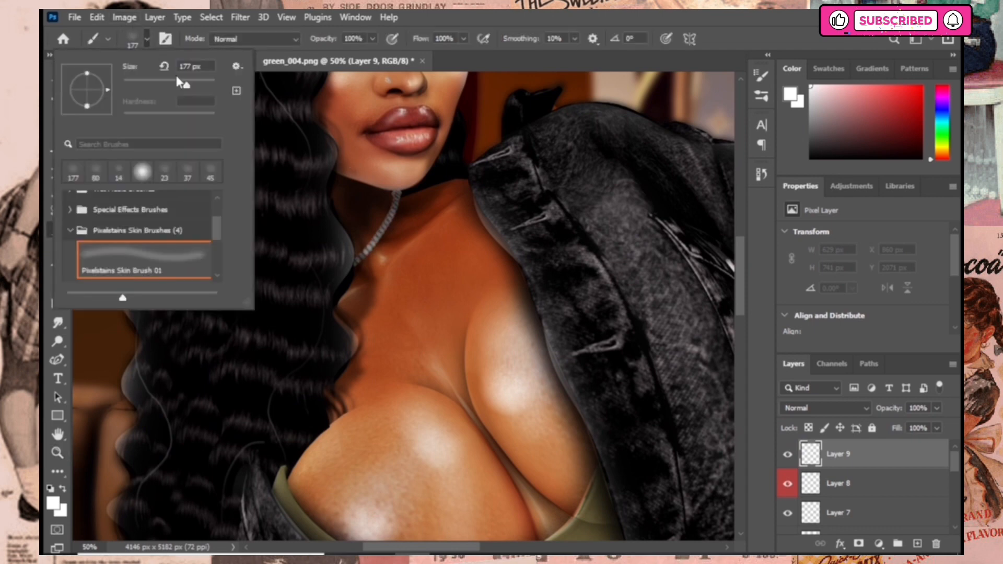
left_click_drag(180, 85, 161, 88)
key("Return")
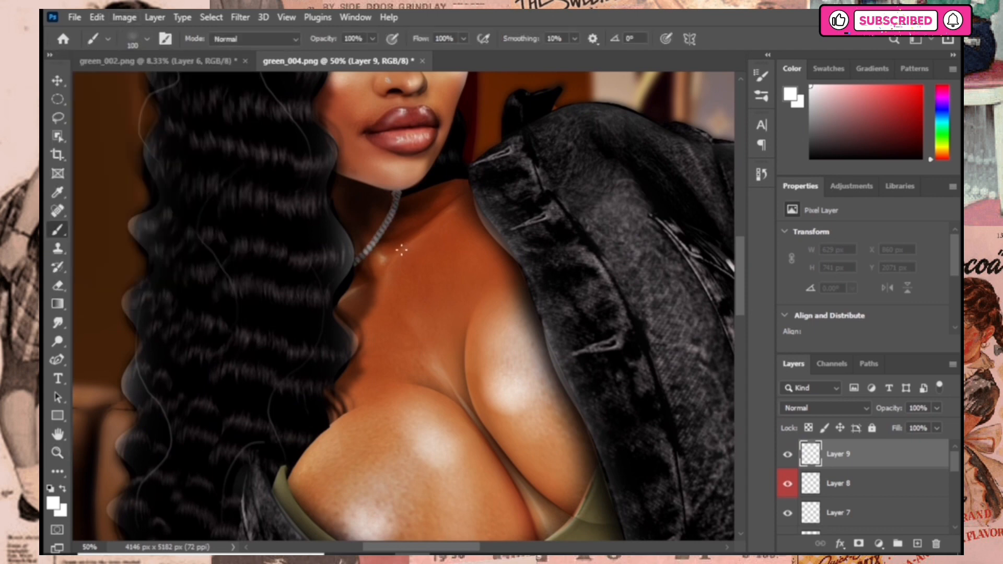
left_click(434, 230)
left_click(148, 39)
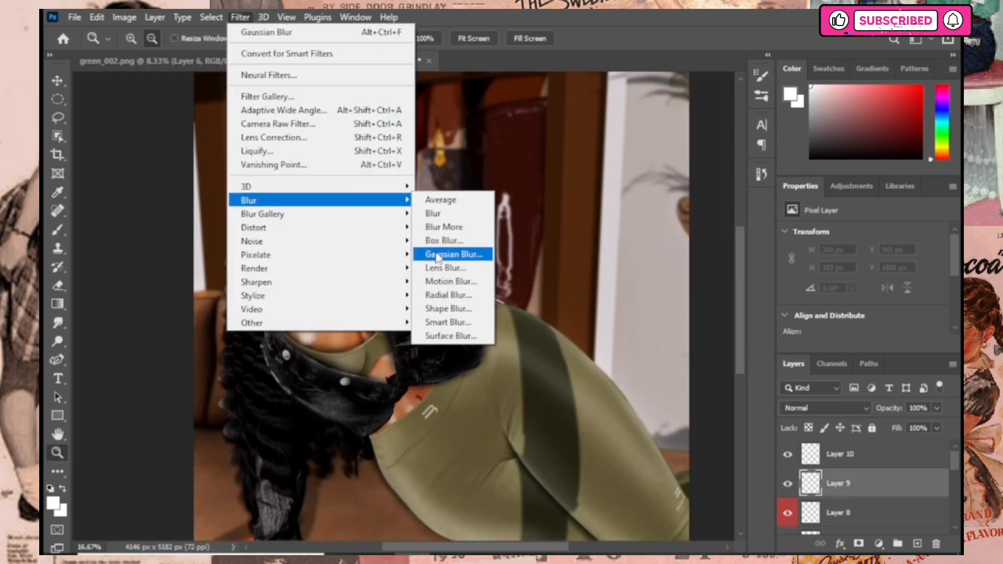
Step: Try to apply a Gaussian Blur to Layer 9, check the layer by toggling its visibility, and delete it
left_click(460, 249)
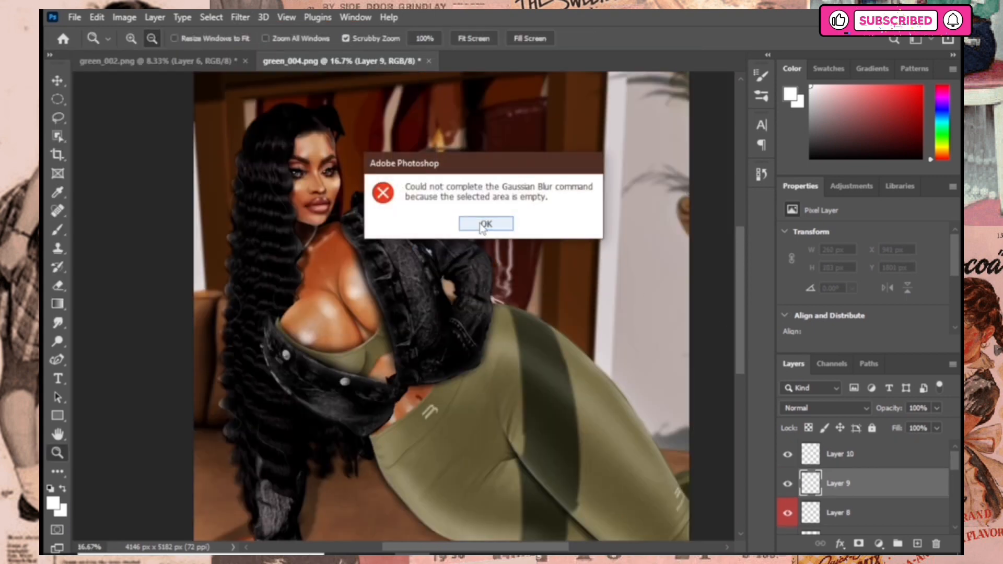
left_click(482, 225)
left_click(788, 484)
left_click(788, 485)
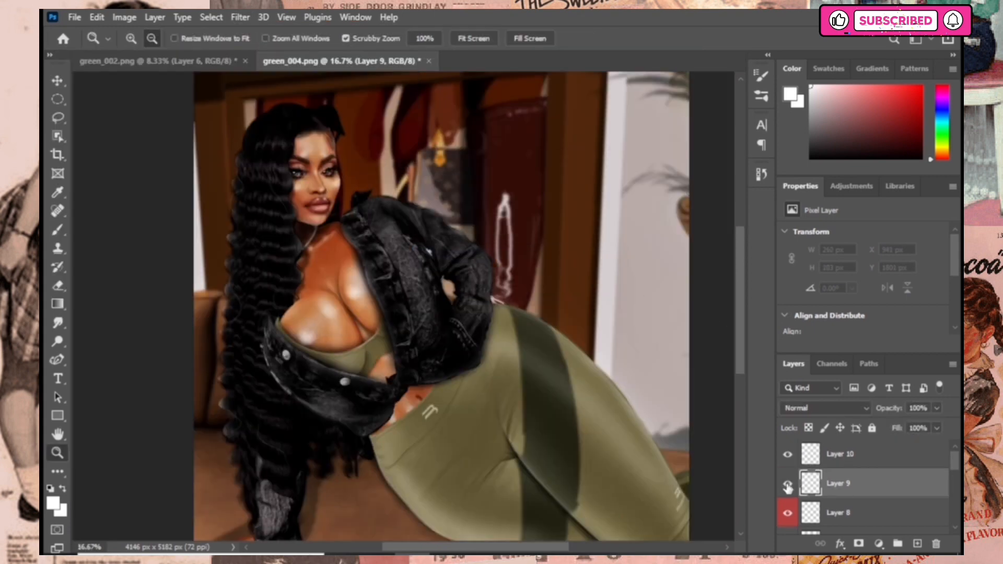
left_click_drag(855, 496, 935, 544)
Step: Soften the chest highlights on Layer 8 with a 7.6 px Gaussian Blur and set the layer's opacity to 73%
left_click(842, 484)
left_click(241, 17)
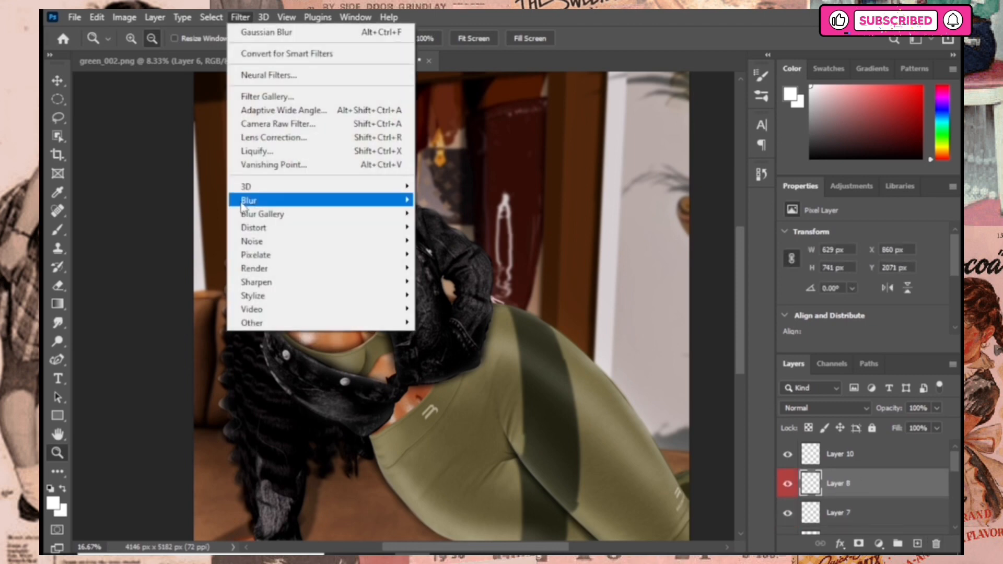
left_click(460, 250)
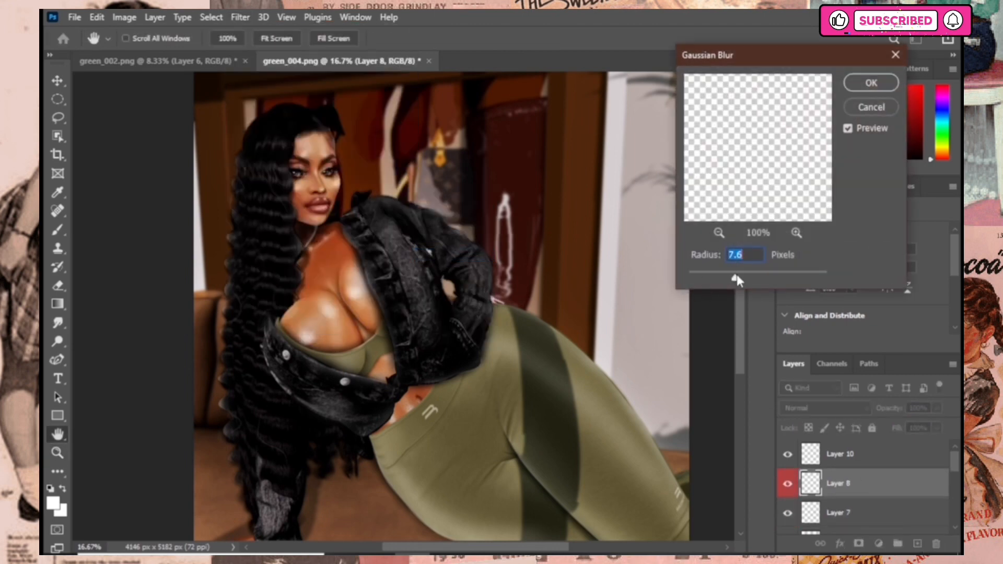
key("z")
left_click(871, 83)
left_click(935, 408)
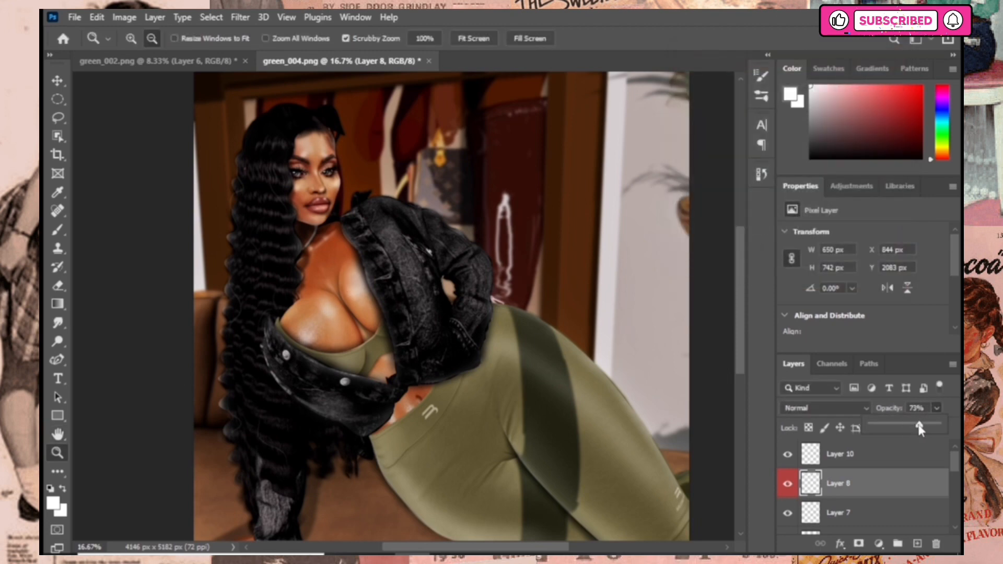
Step: Merge Layer 10 down into Layer 8
left_click(836, 454)
right_click(847, 454)
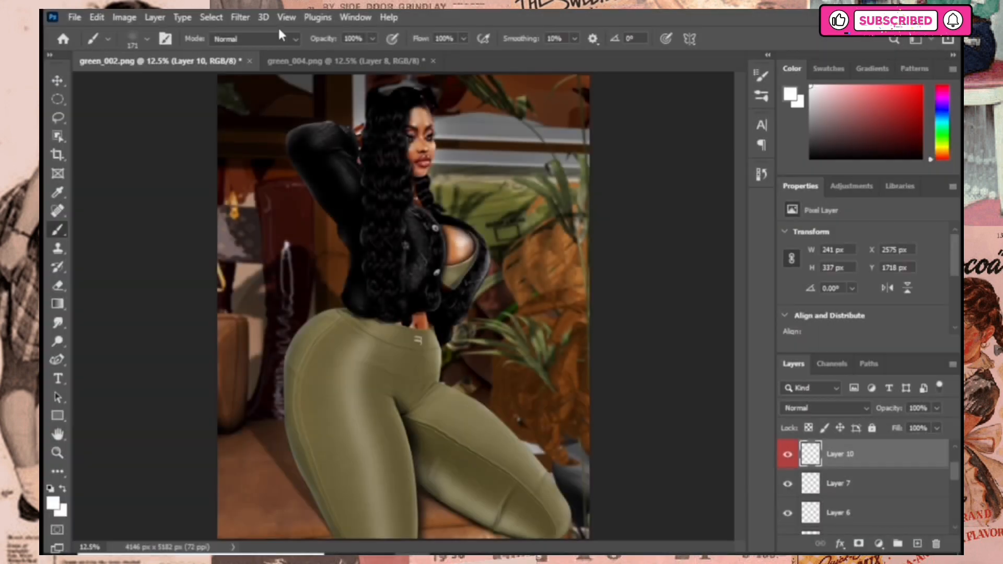
Step: Apply a Gaussian Blur with an 11.1 px radius to the chest highlight on Layer 10 of green_002.png
left_click(240, 17)
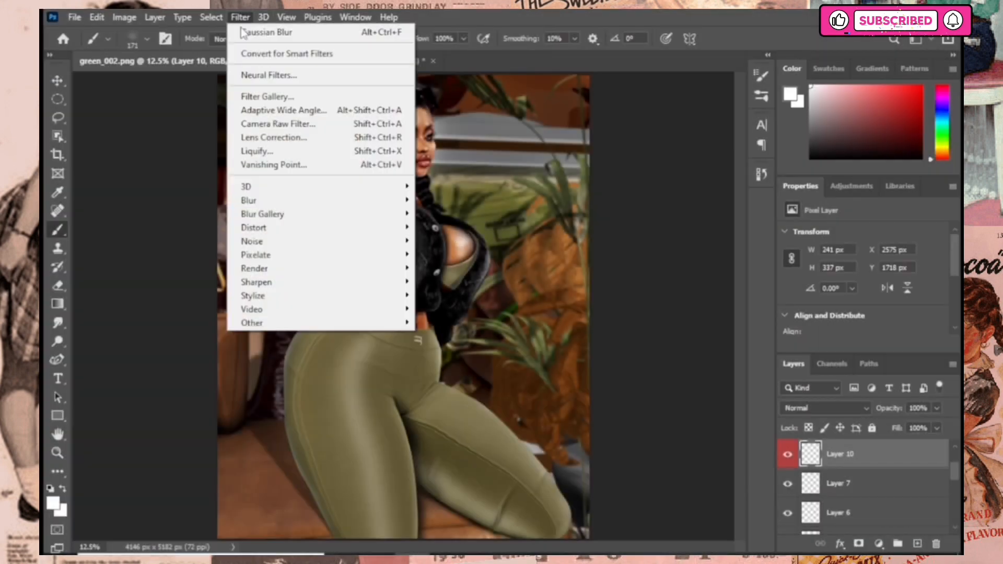
mouse_move(246, 226)
left_click(446, 253)
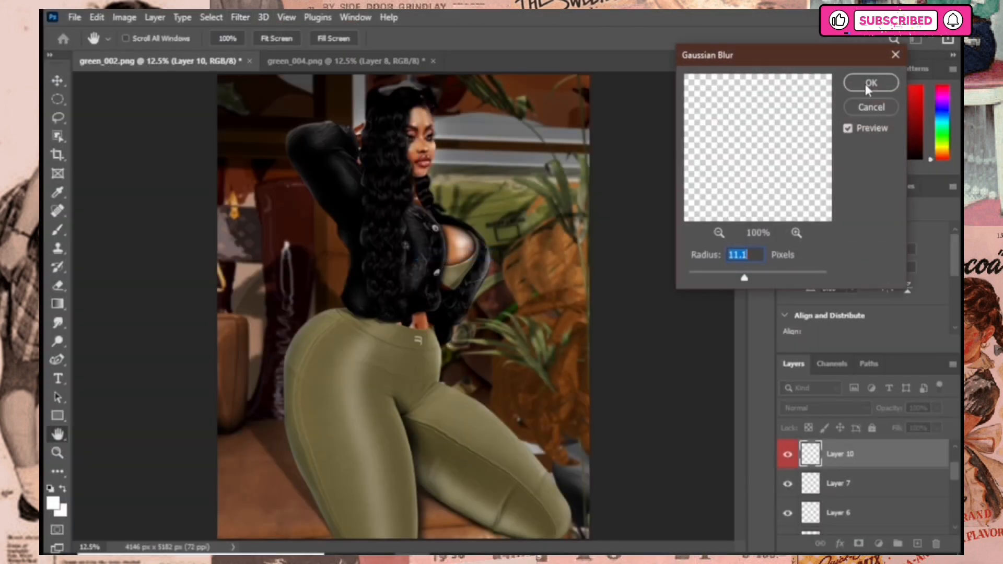
left_click(869, 85)
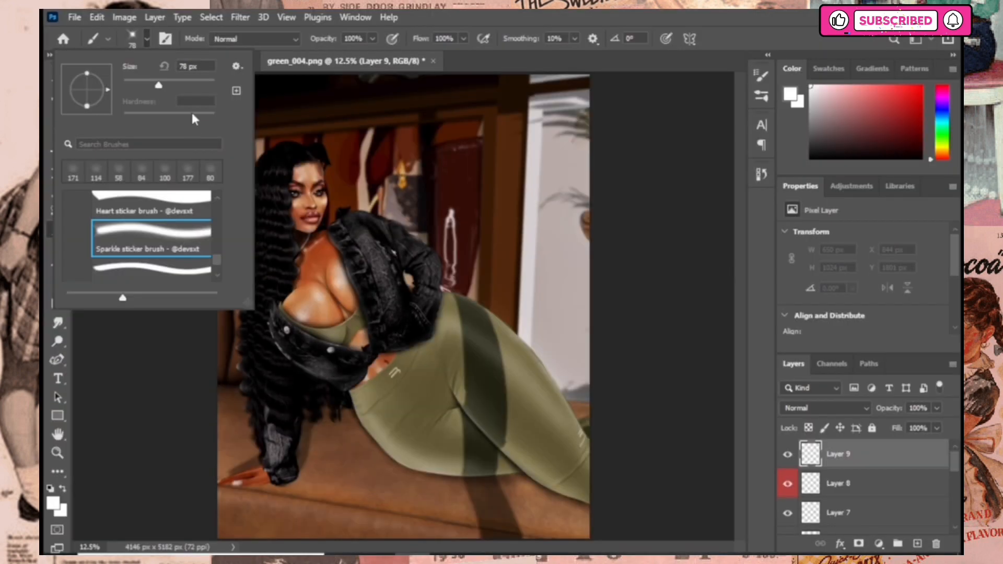
Step: In green_004.png, stamp white sparkles on the two jacket buttons on Layer 9 with the Sparkle sticker brush at 171 px
left_click(173, 84)
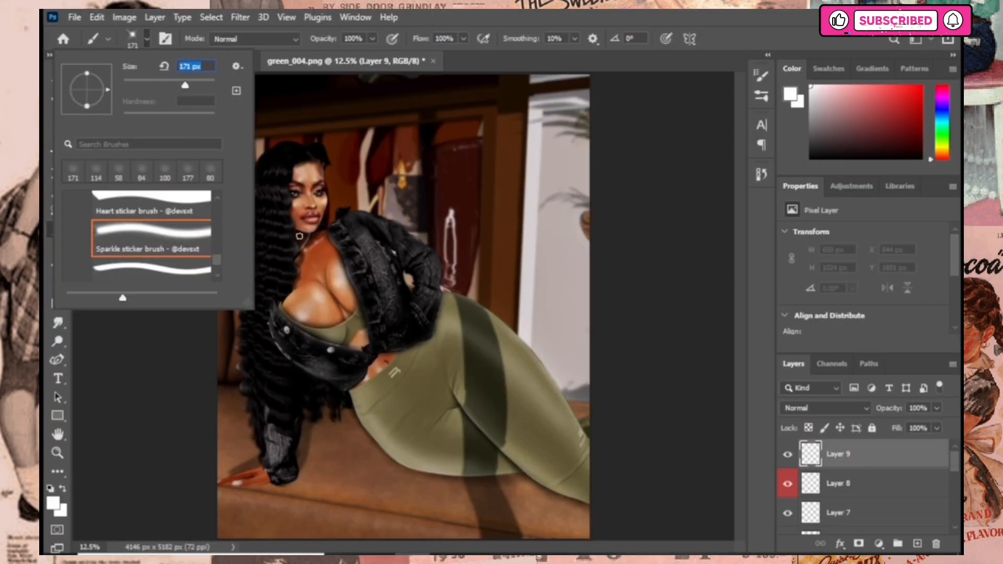
key("Return")
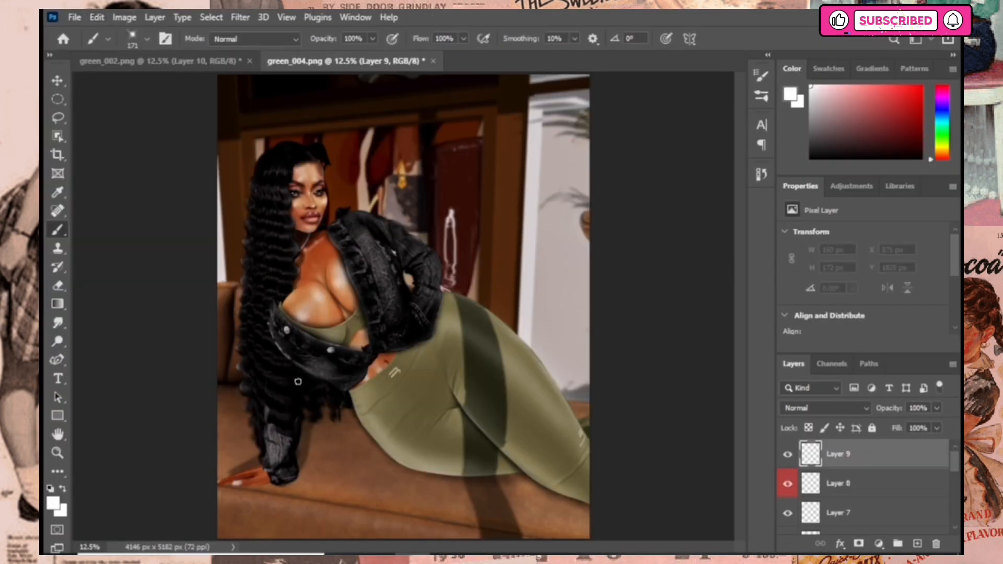
left_click(331, 350)
left_click(287, 331)
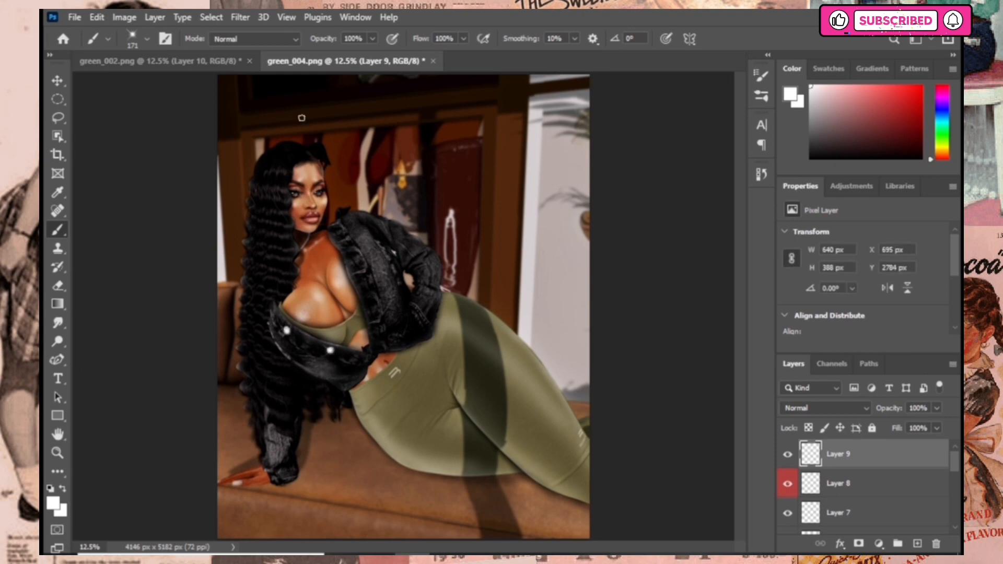
Step: Reduce the sparkle brush to 133 px and stamp a sparkle on the necklace at the neck
left_click(147, 38)
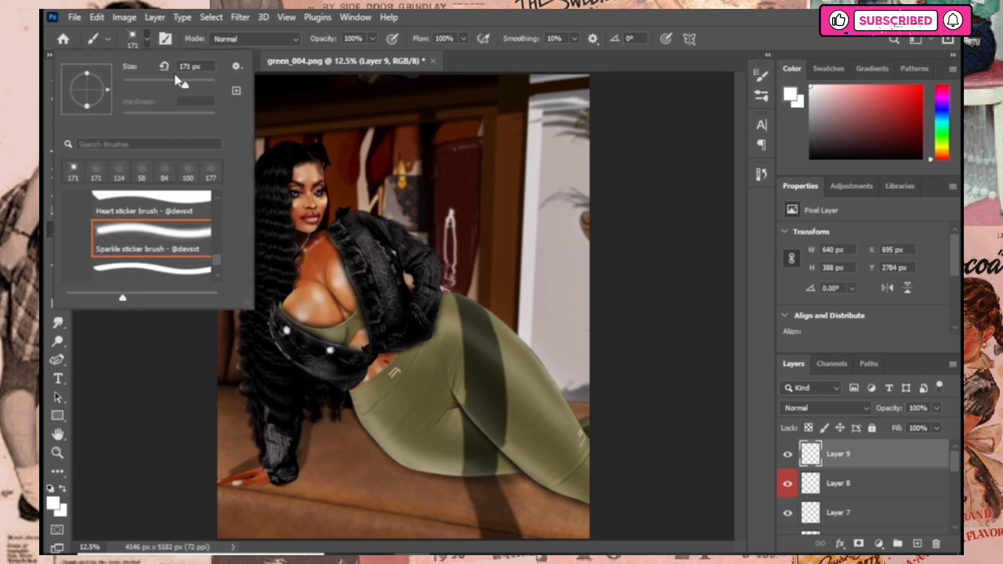
left_click(303, 245)
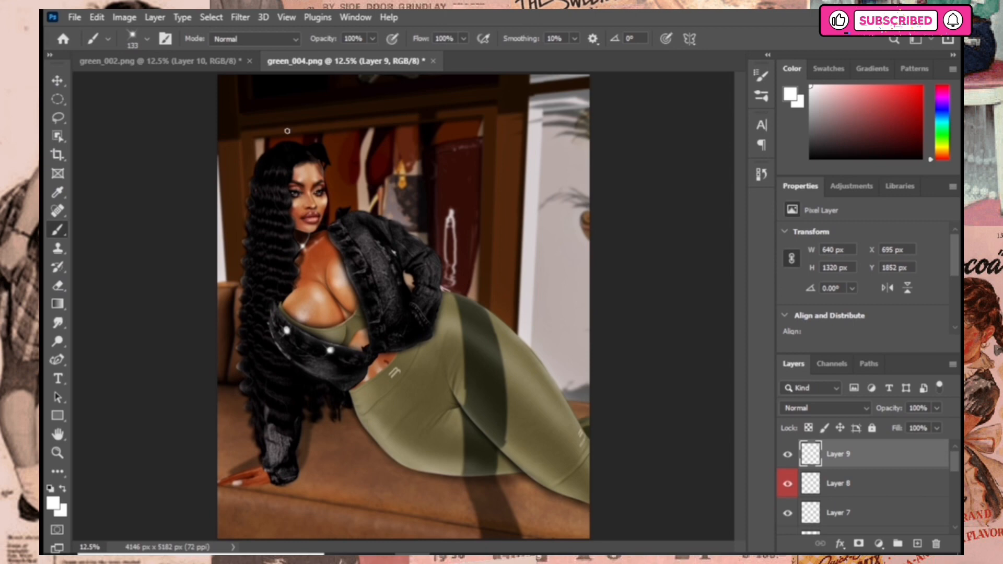
left_click(146, 39)
left_click(169, 62)
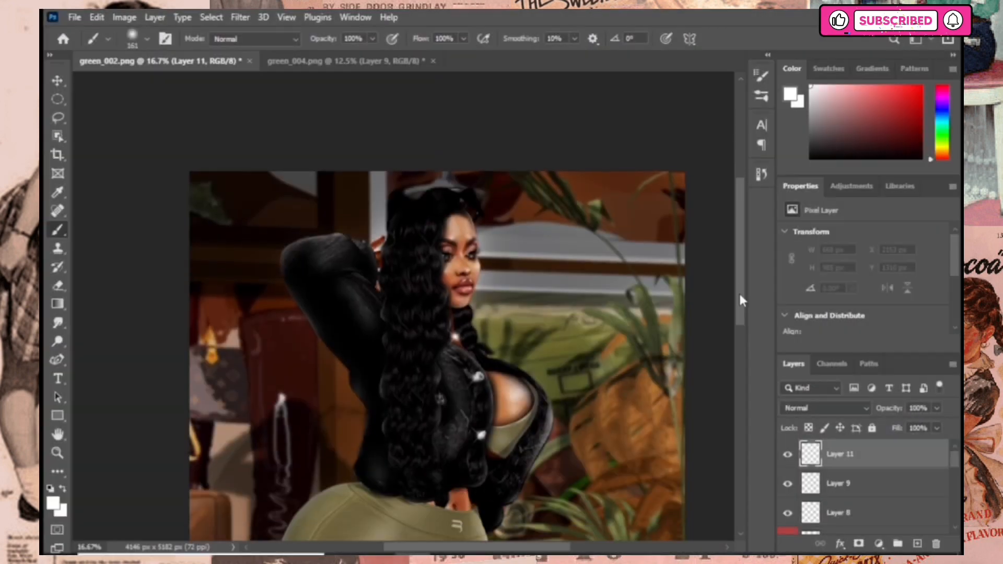
scroll(737, 293, "down", 2)
left_click_drag(672, 125, 499, 251)
left_click_drag(684, 152, 537, 301)
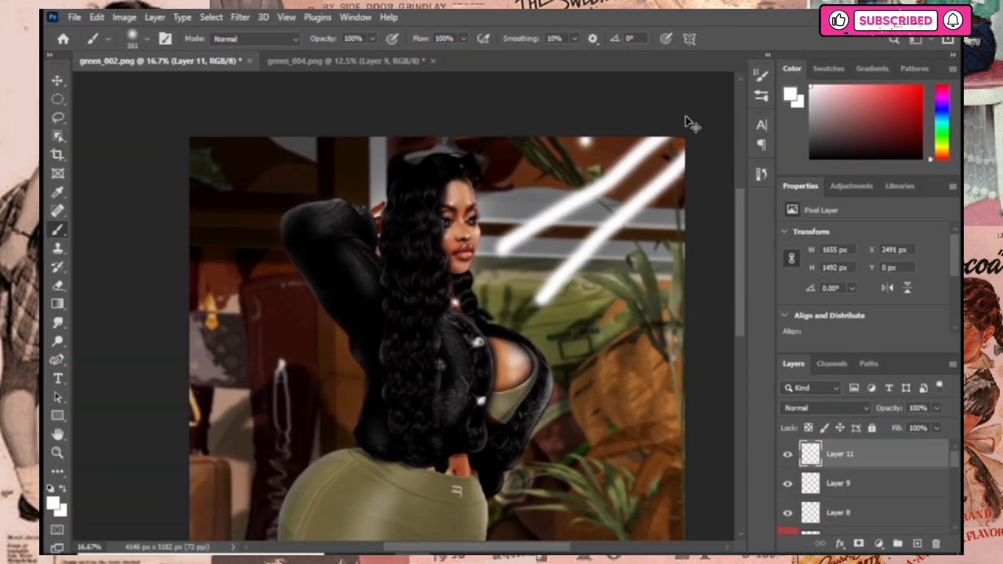
left_click_drag(680, 134, 497, 242)
key("ctrl+z")
key("ctrl+z")
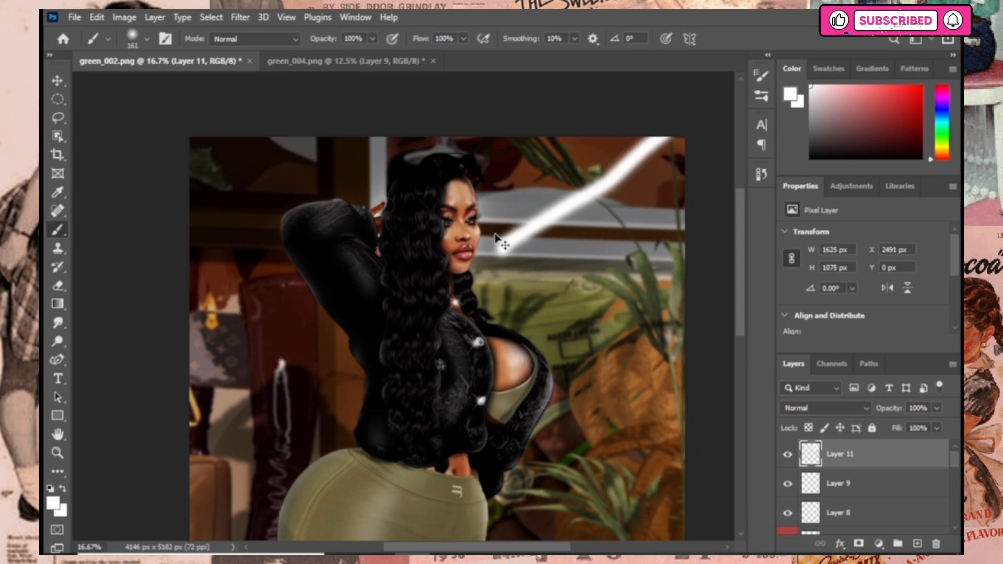
key("ctrl+z")
Step: Paint three white light rays on Layer 11 fanning from the portrait's upper-right corner toward the figure with the 161 px soft brush
left_click_drag(671, 137, 465, 211)
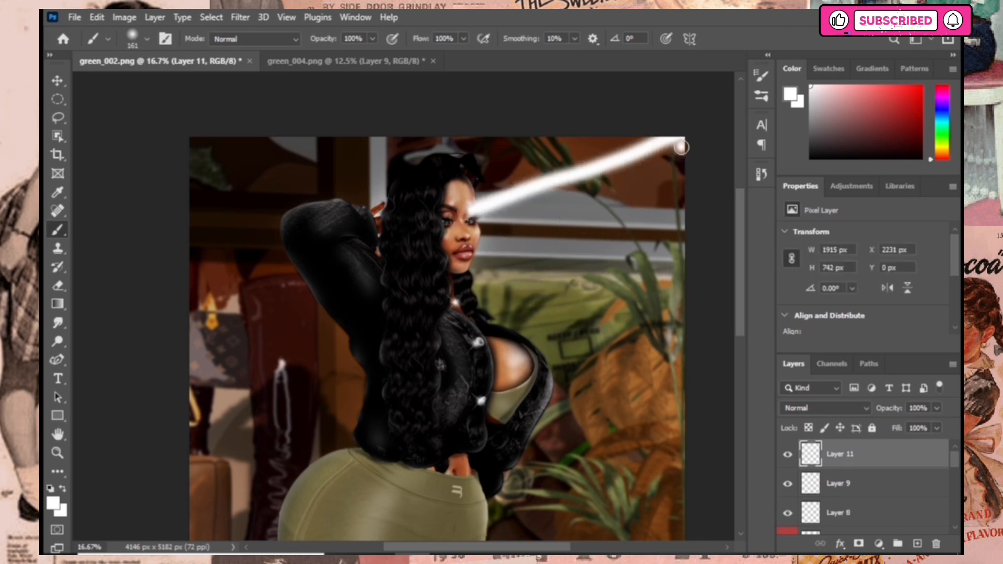
left_click_drag(681, 148, 434, 324)
left_click_drag(685, 183, 538, 344)
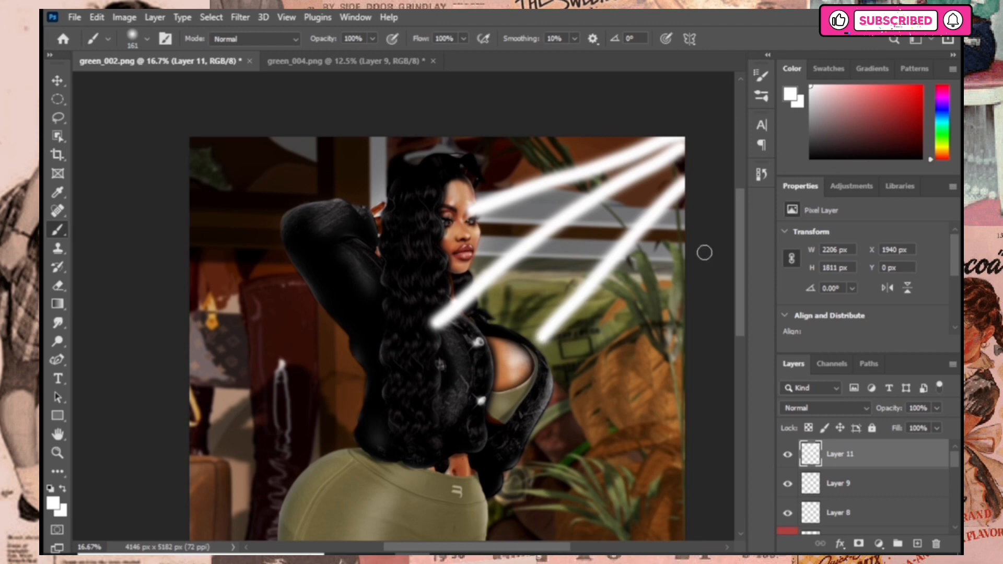
Step: Diffuse the light rays on Layer 11 with a Gaussian Blur of 127.3 px radius
left_click(240, 17)
mouse_move(282, 189)
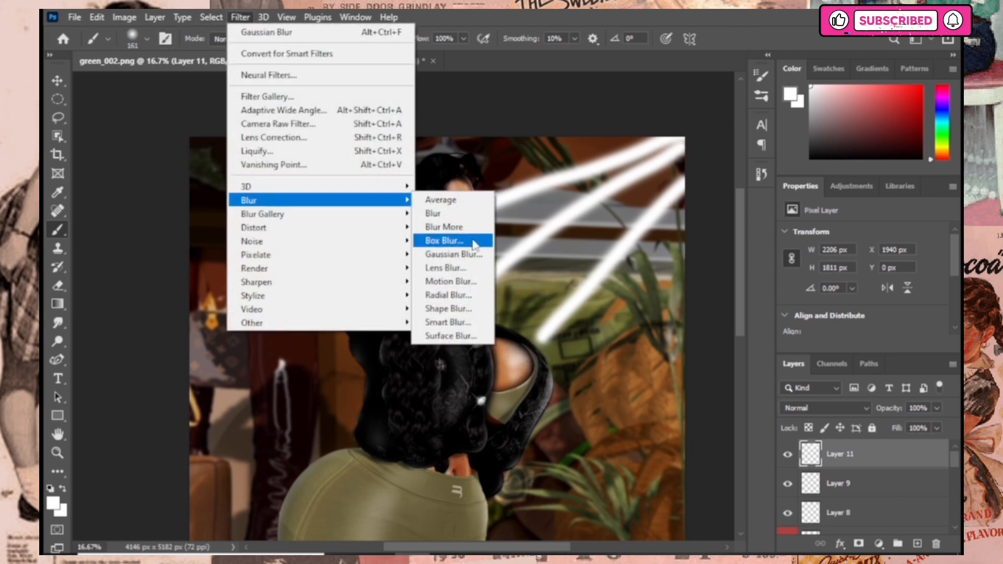
left_click(471, 256)
left_click_drag(741, 276, 779, 280)
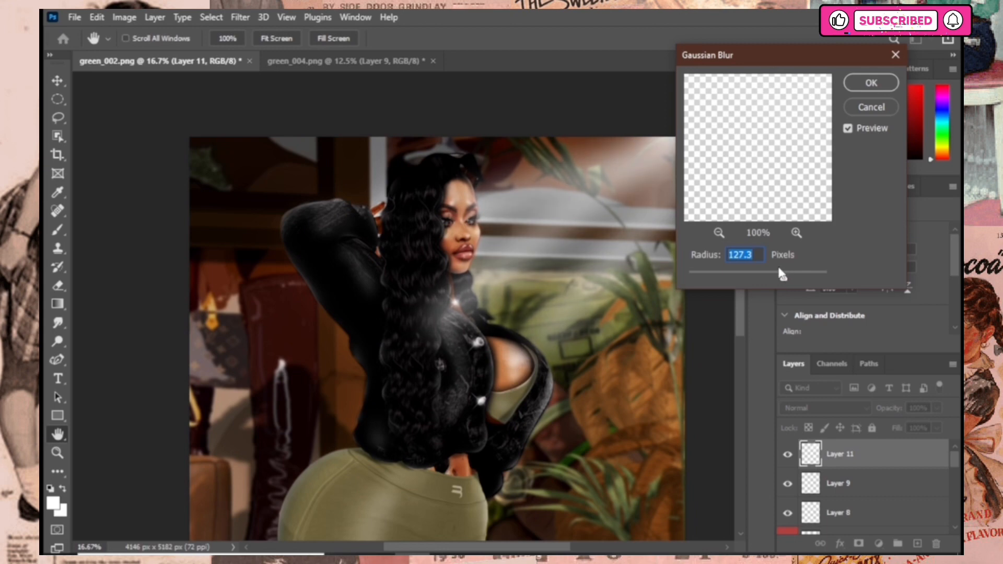
left_click(871, 82)
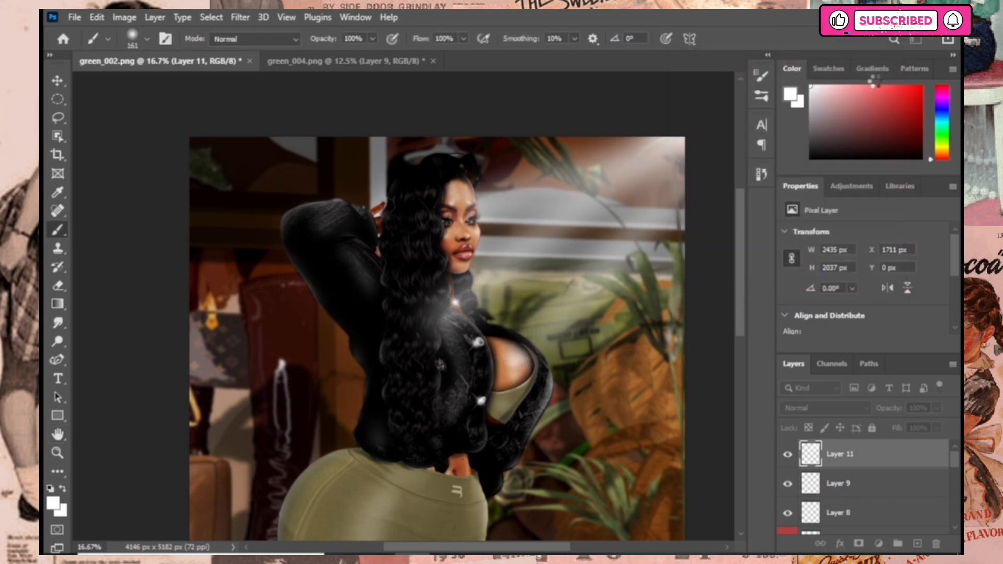
Step: Give Layer 11 an orange color label and duplicate the layer
right_click(859, 461)
left_click(735, 506)
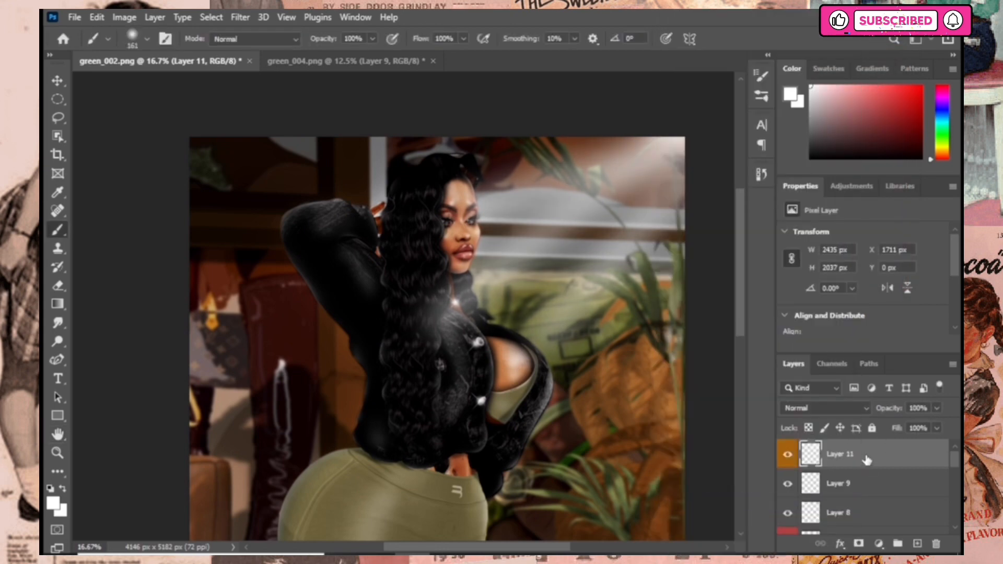
left_click_drag(878, 455, 917, 544)
Step: Move the duplicated light rays down and to the right, centered at about X 3210.5 px and Y 1649.5 px
key("ctrl+t")
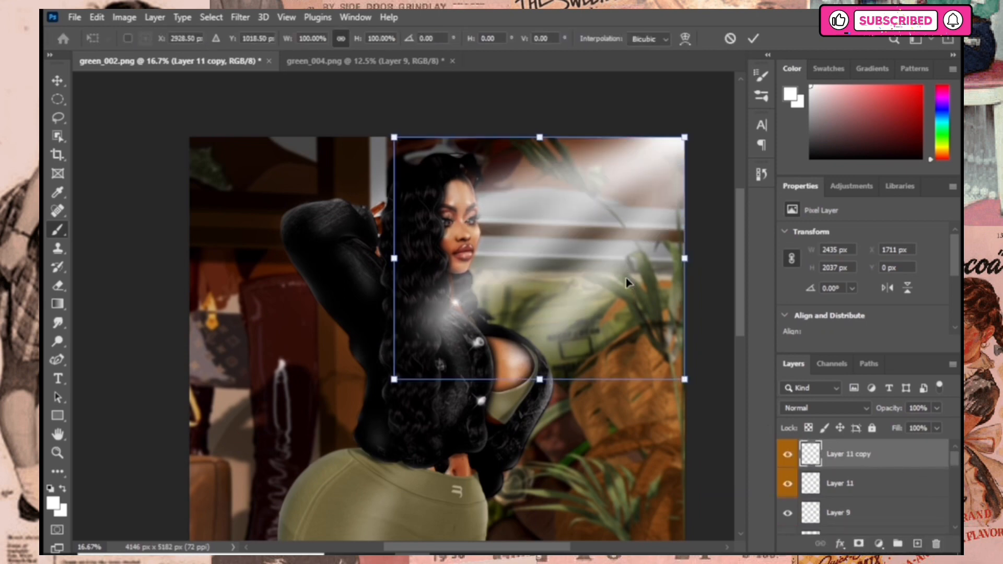
left_click_drag(600, 250, 627, 308)
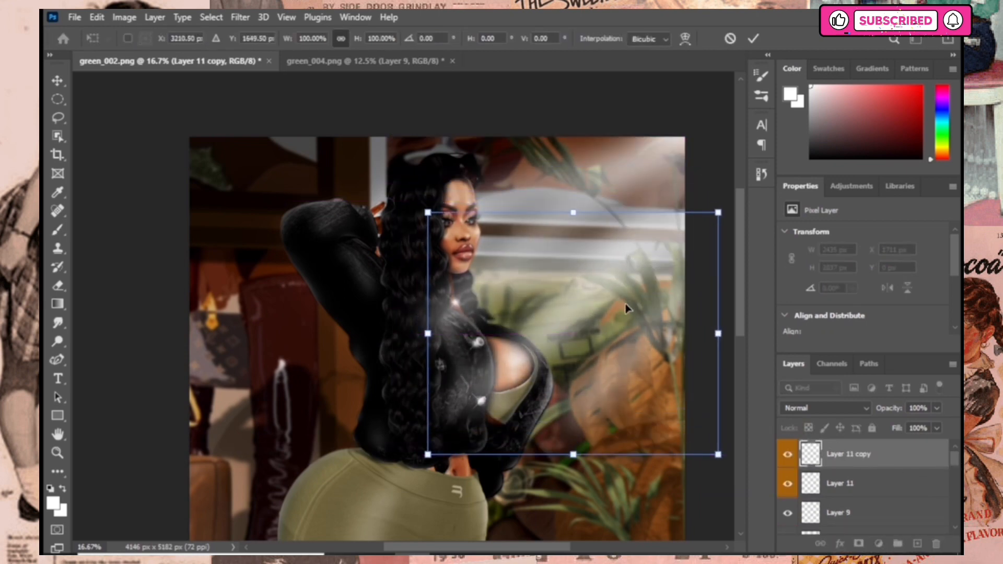
left_click(757, 40)
key("b")
scroll(739, 275, "down", 2)
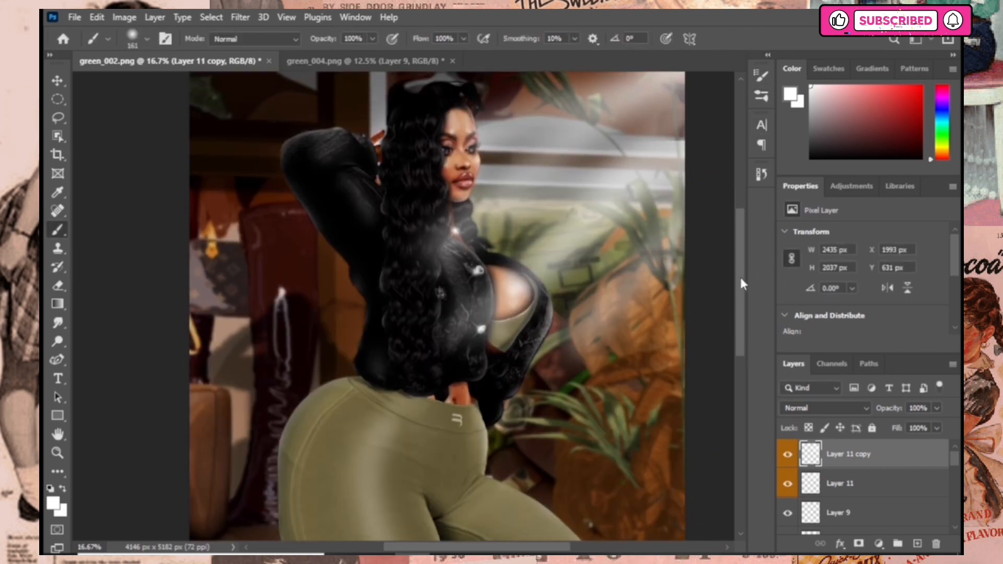
Step: Merge Layer 11 copy into Layer 11 and erase the light haze over the figure with the 401 px eraser at 66% opacity
left_click(788, 486)
left_click(788, 486)
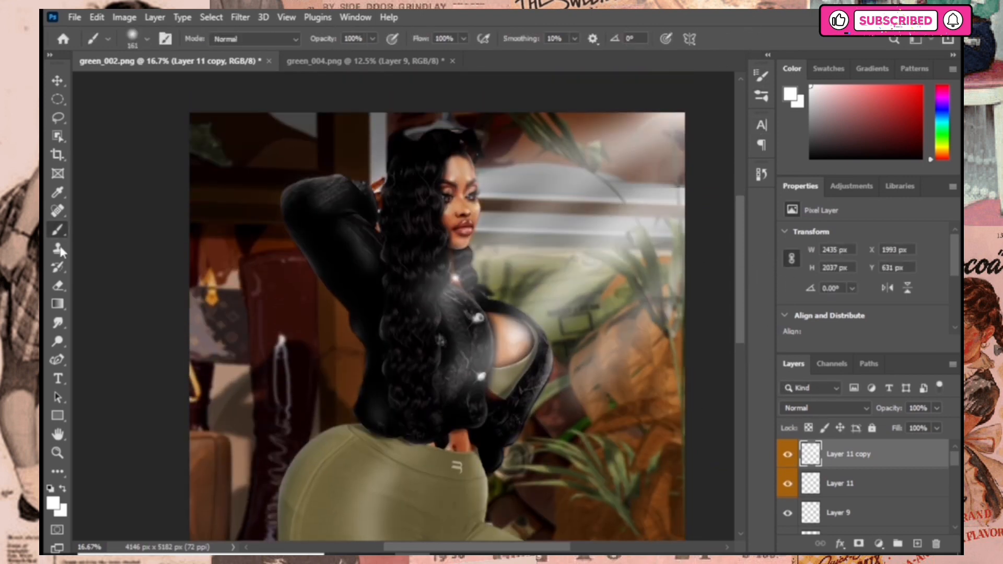
key("e")
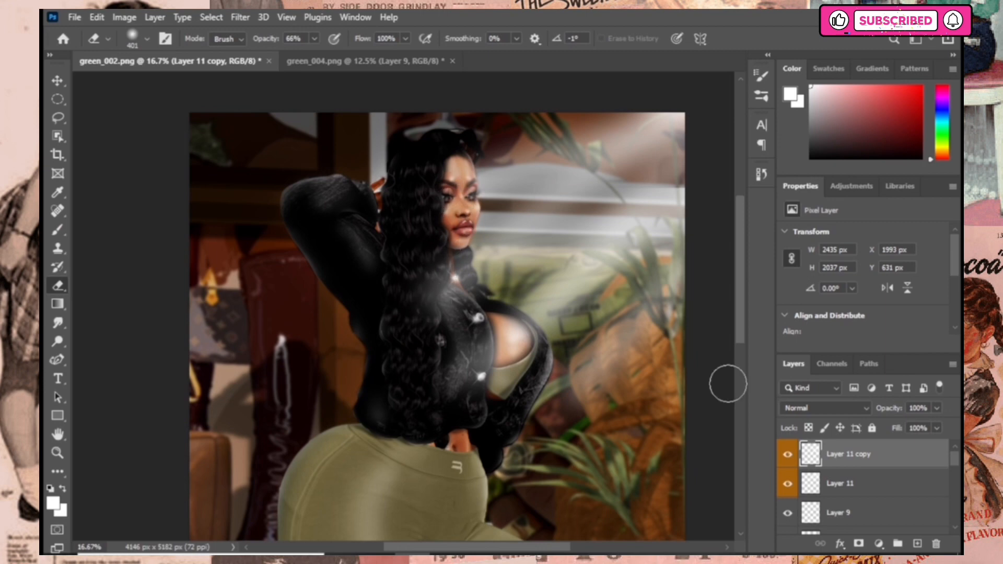
right_click(857, 460)
left_click(690, 420)
mouse_move(399, 143)
left_mouse_down()
mouse_move(455, 178)
mouse_move(439, 230)
mouse_move(439, 167)
mouse_move(449, 339)
mouse_move(512, 366)
mouse_move(503, 281)
mouse_move(431, 301)
mouse_move(453, 428)
mouse_move(452, 261)
mouse_move(522, 329)
mouse_move(505, 325)
mouse_move(523, 418)
left_mouse_up()
mouse_move(741, 250)
left_mouse_down()
mouse_move(740, 327)
mouse_move(740, 256)
left_mouse_up()
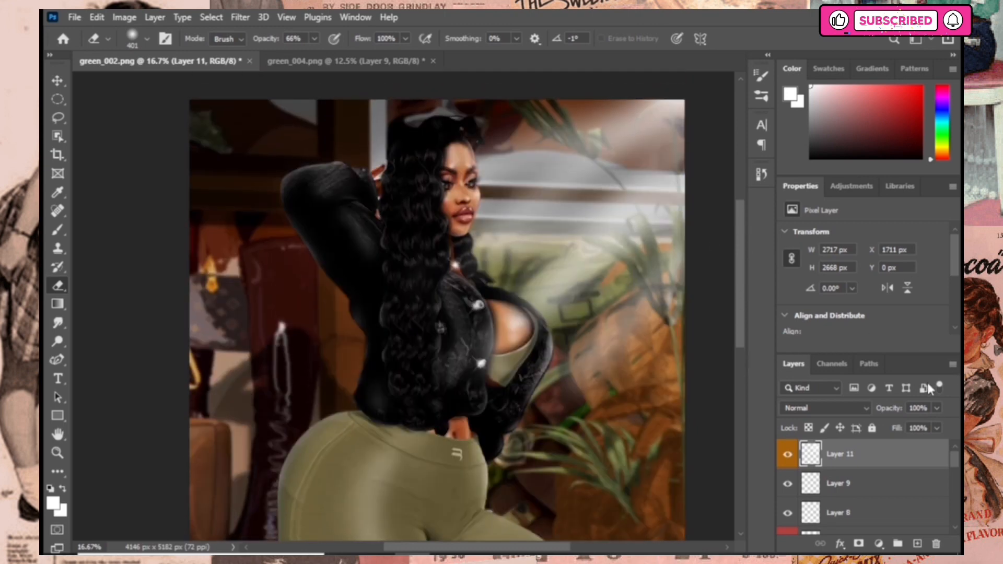
Step: Lower Layer 11's opacity to 65% and check the softened light rays on the whole portrait
left_click(915, 426)
key("z")
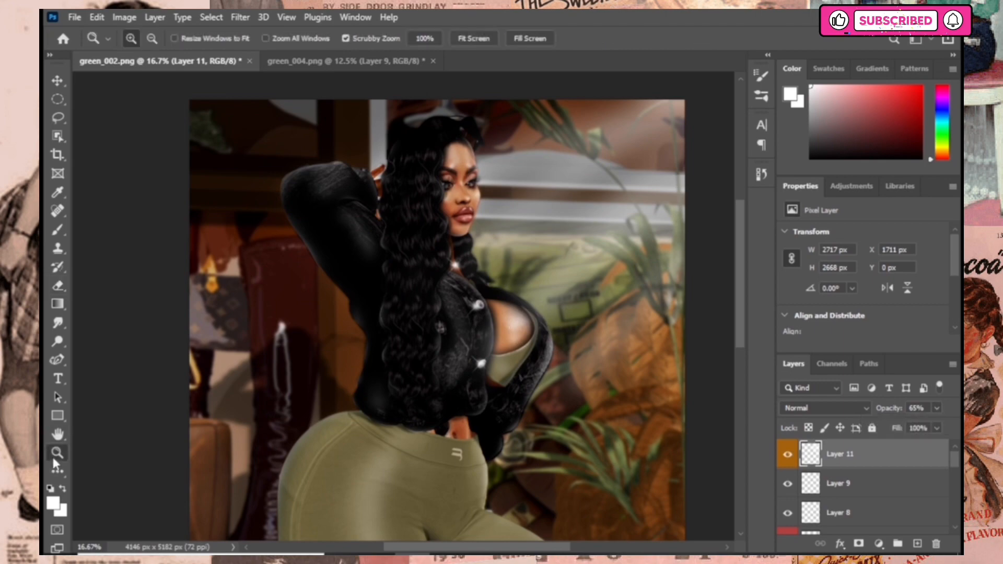
left_click(257, 209, "alt")
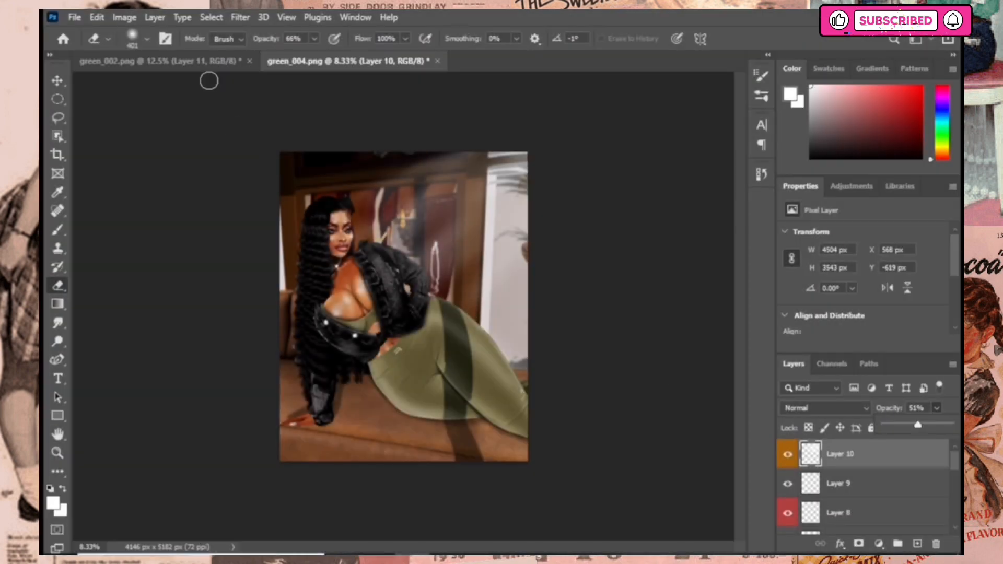
Step: In green_002.png, position the creator's handle text across the upper leggings at the hip and apply the transform
left_click(157, 62)
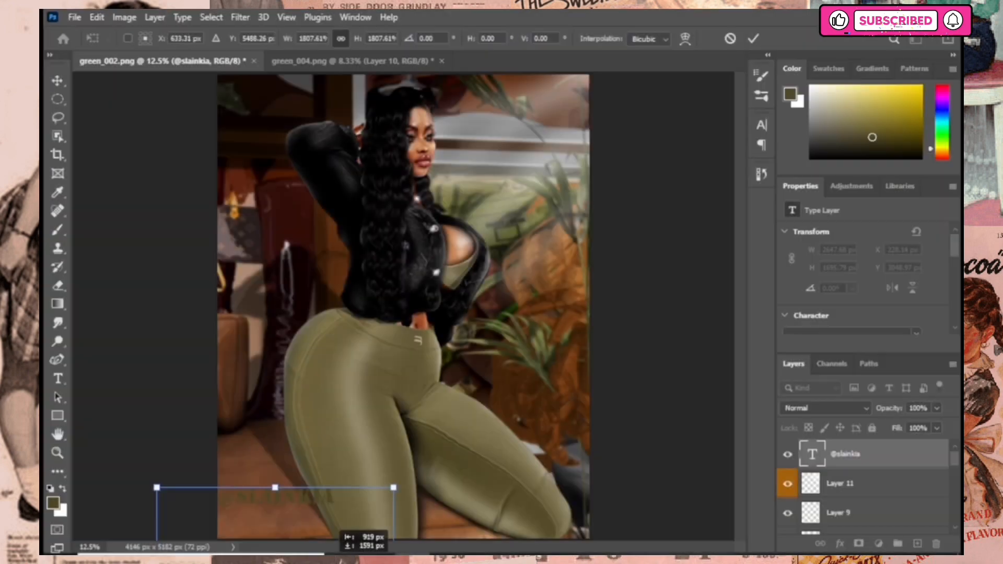
left_click_drag(340, 544, 401, 432)
left_click(753, 38)
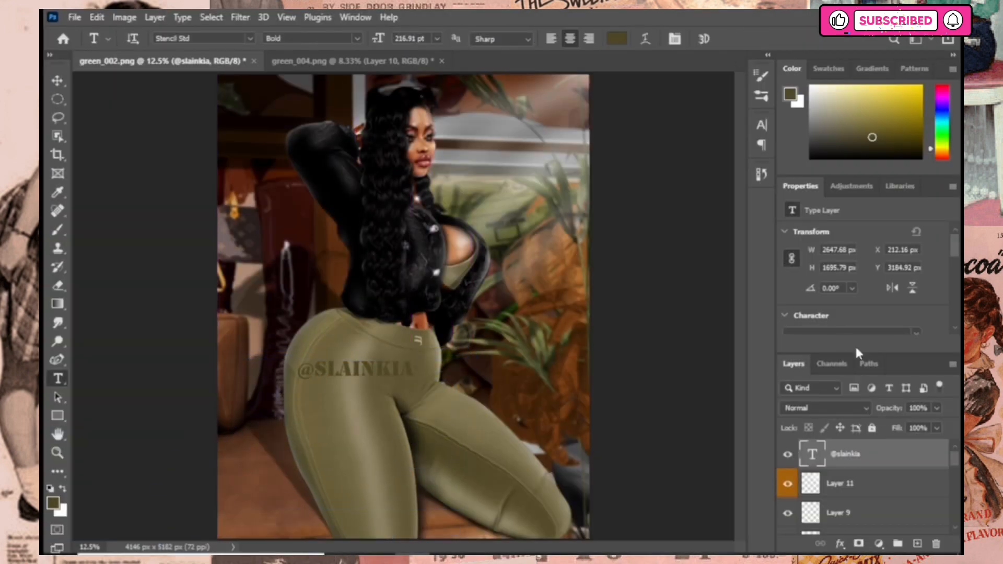
Step: Replace the text after the @ sign in the watermark with the creator's corrected handle
left_click(377, 370)
left_click_drag(414, 370, 317, 369)
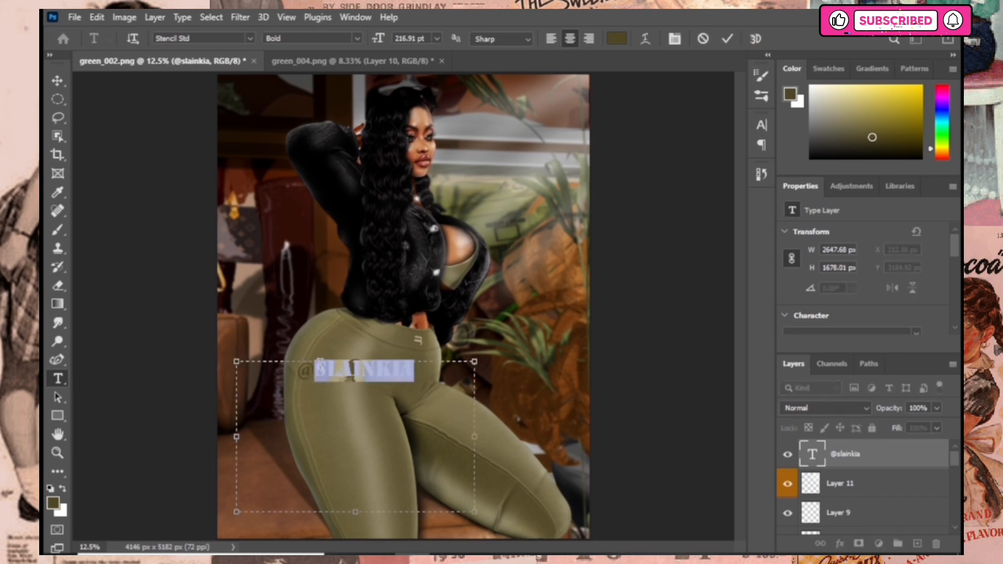
type("kiaslain")
left_click(727, 39)
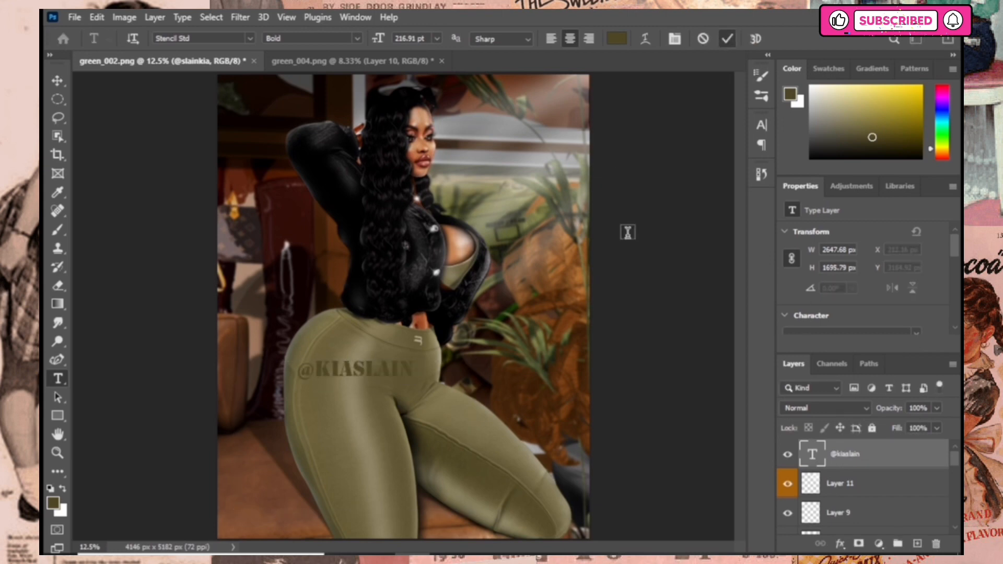
Step: Set the handle text's opacity to 67% in green_002.png and 50% in green_004.png, and return to green_002.png
left_click(939, 442)
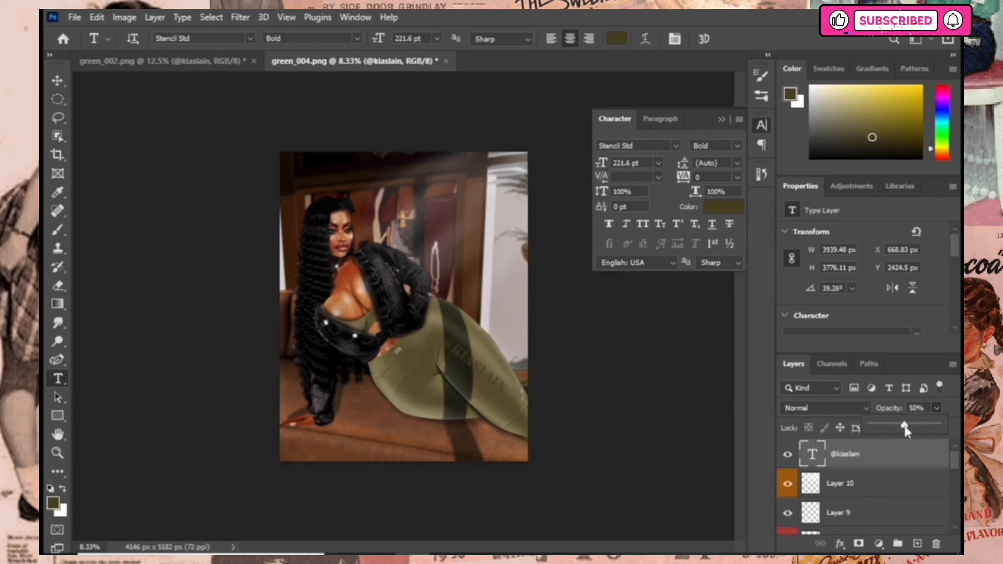
left_click(183, 64)
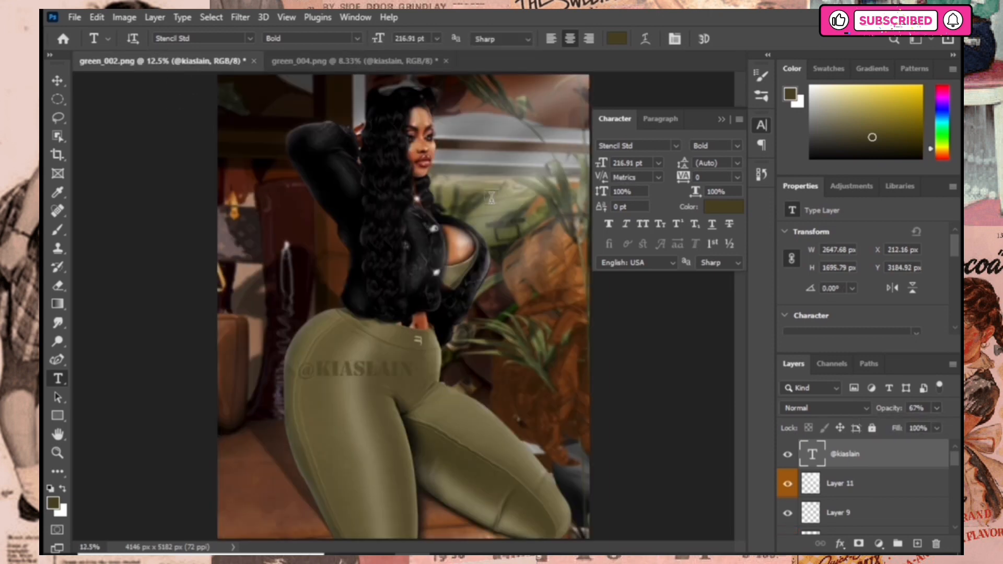